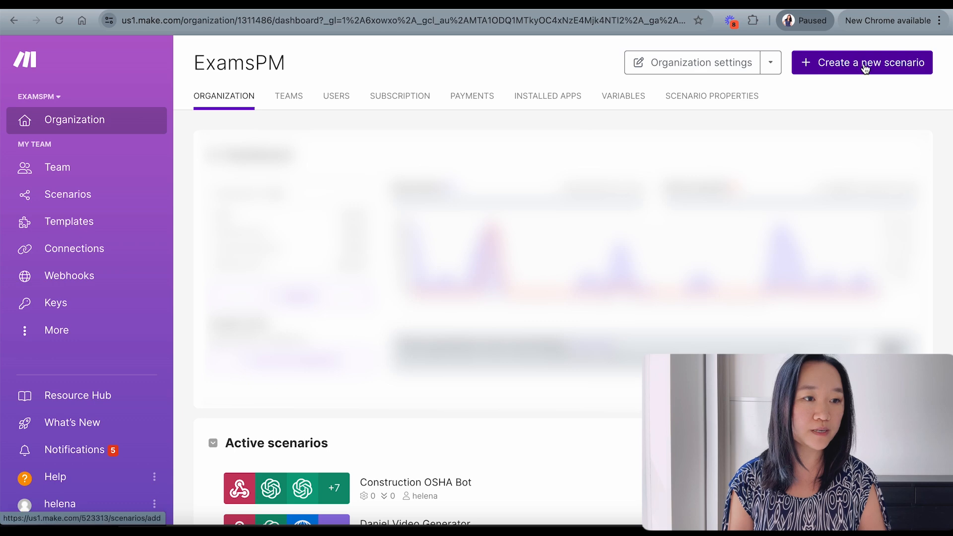
# Step: Create a new scenario that starts with the Google Sheets Watch New Rows trigger
pyautogui.click(865, 63)
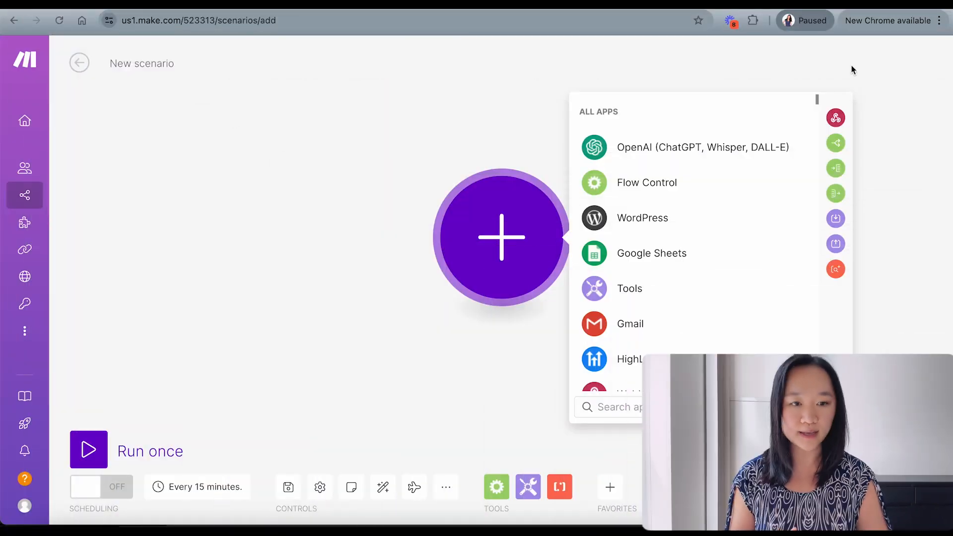
pyautogui.moveTo(496, 340); pyautogui.dragTo(335, 345)
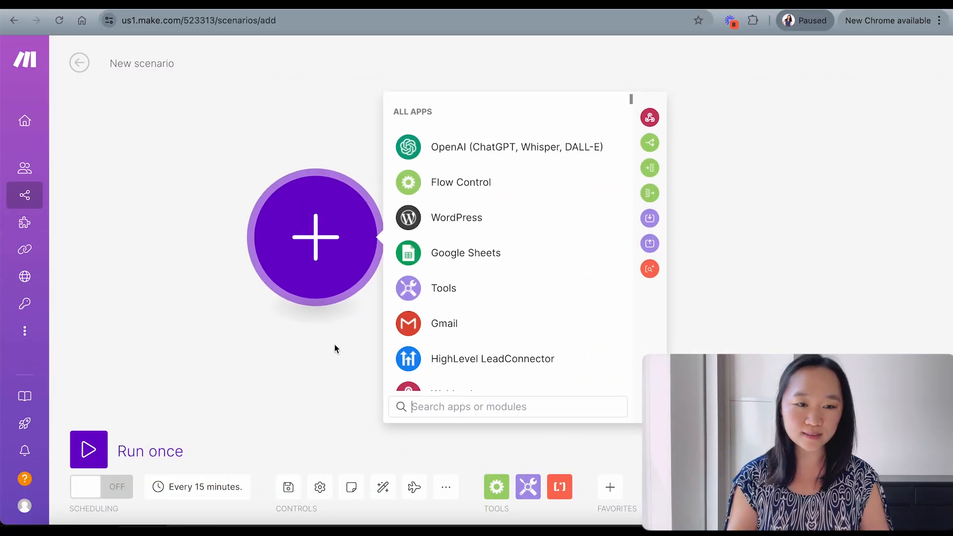
pyautogui.click(466, 253)
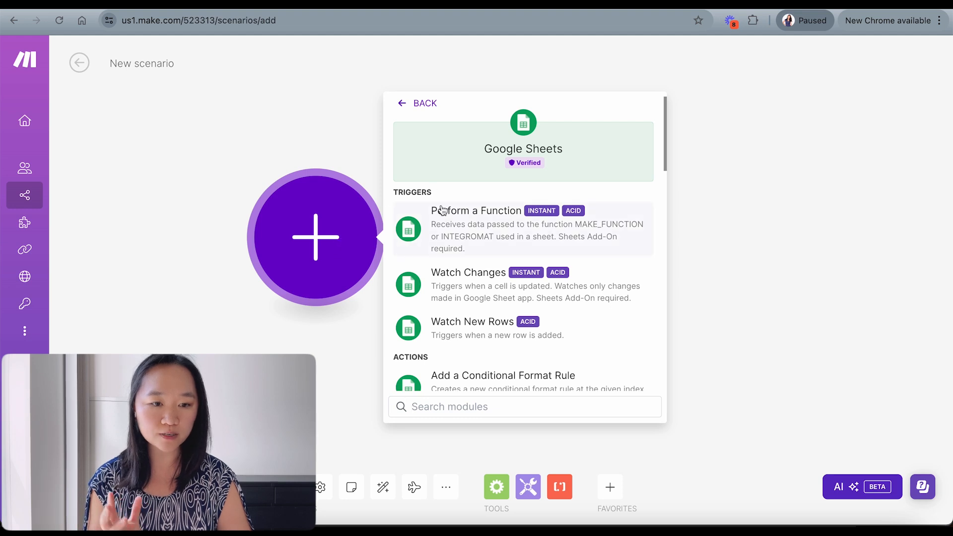
pyautogui.click(436, 329)
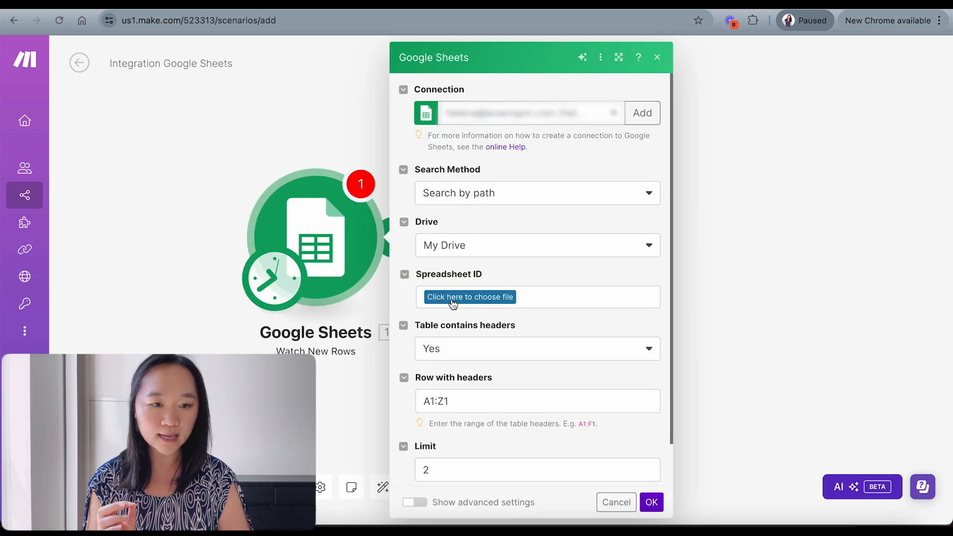
# Step: Set the trigger to watch Sheet1 of the "Email customization demo" spreadsheet with a limit of 1
pyautogui.click(453, 297)
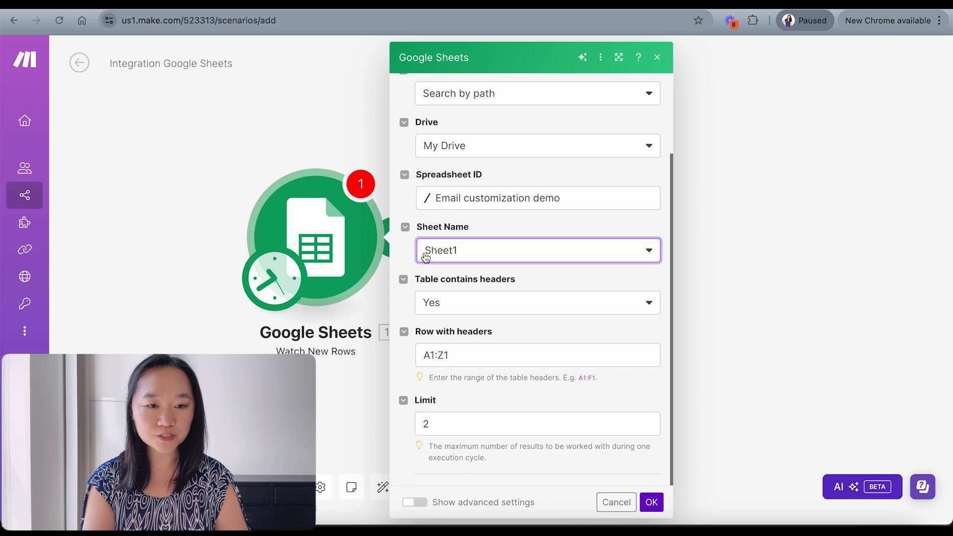
pyautogui.click(443, 424)
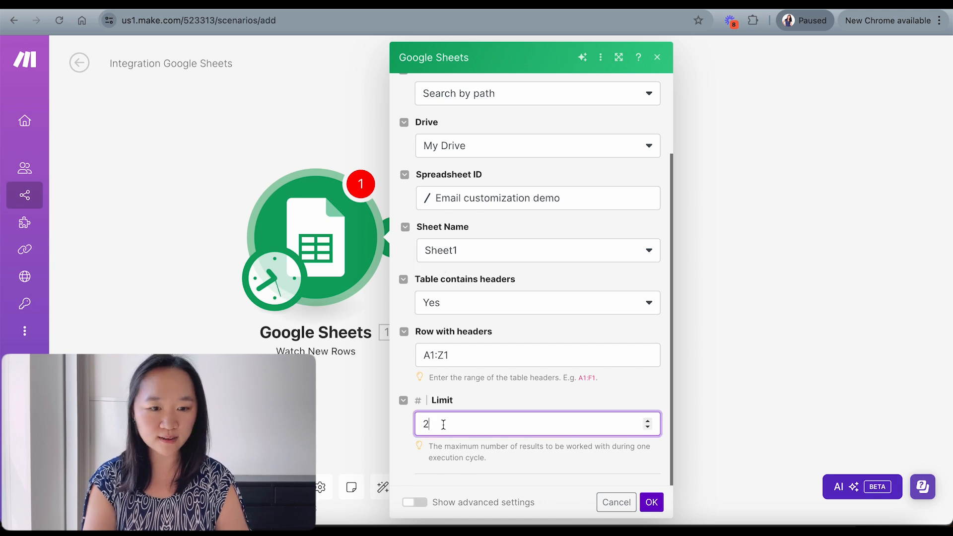
pyautogui.press('BackSpace')
pyautogui.click(407, 428)
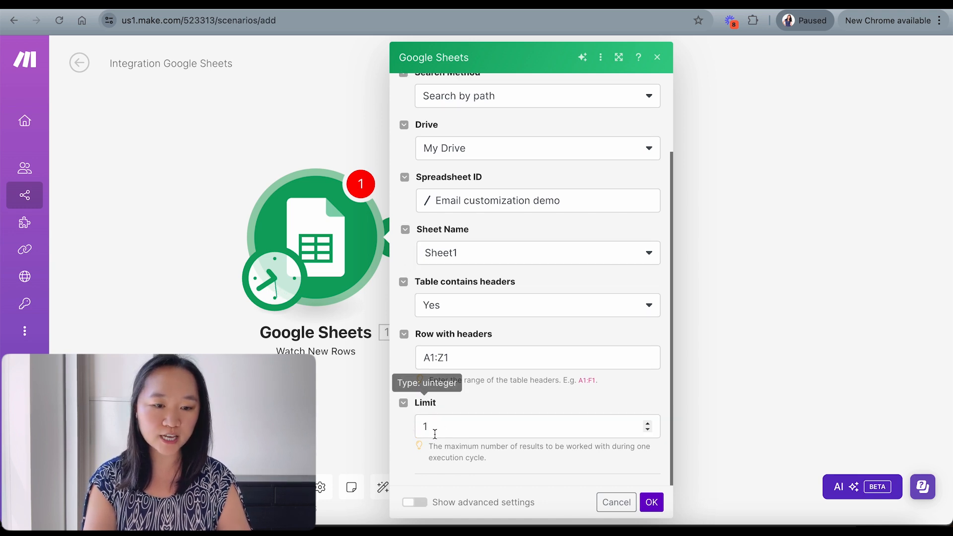
pyautogui.click(652, 503)
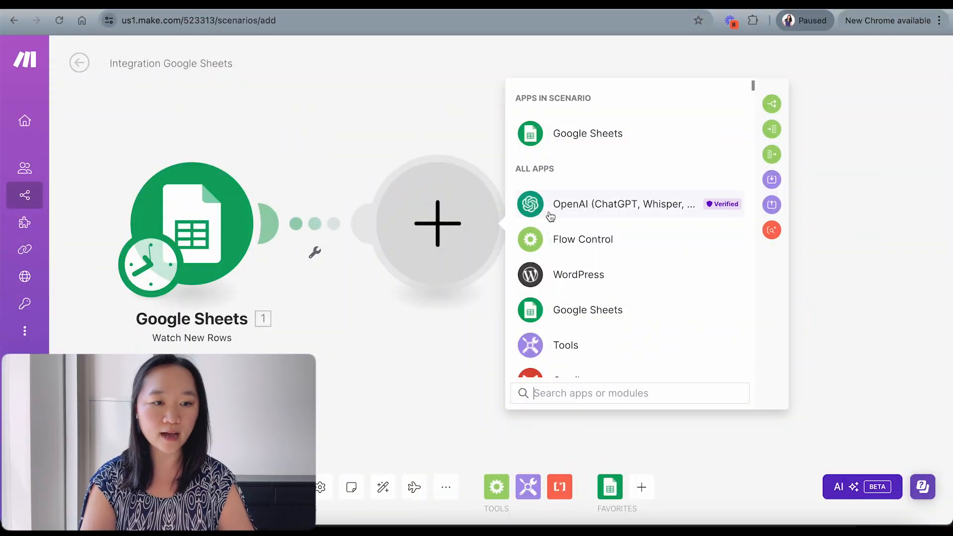
# Step: Add an OpenAI "Create a Completion (Prompt)" module after the Google Sheets trigger
pyautogui.write('open')
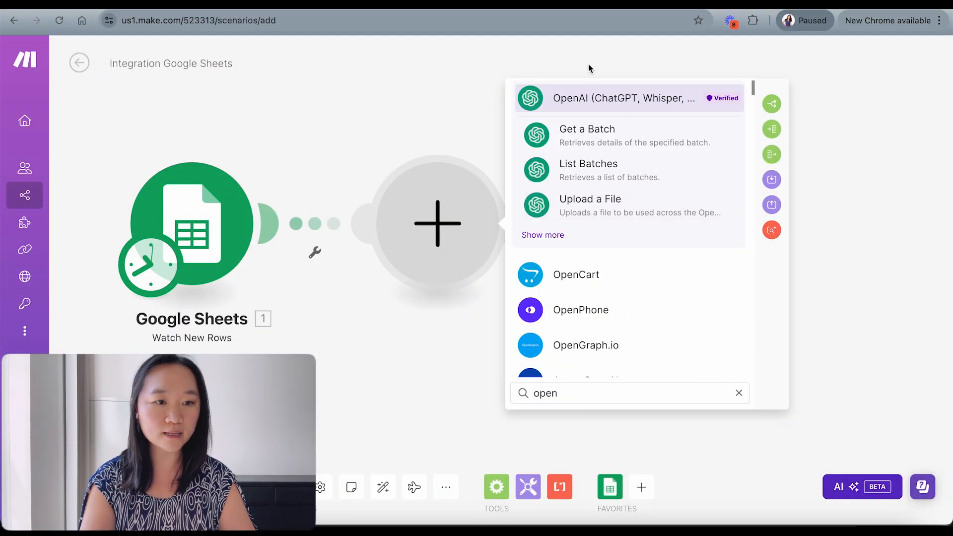
pyautogui.click(570, 102)
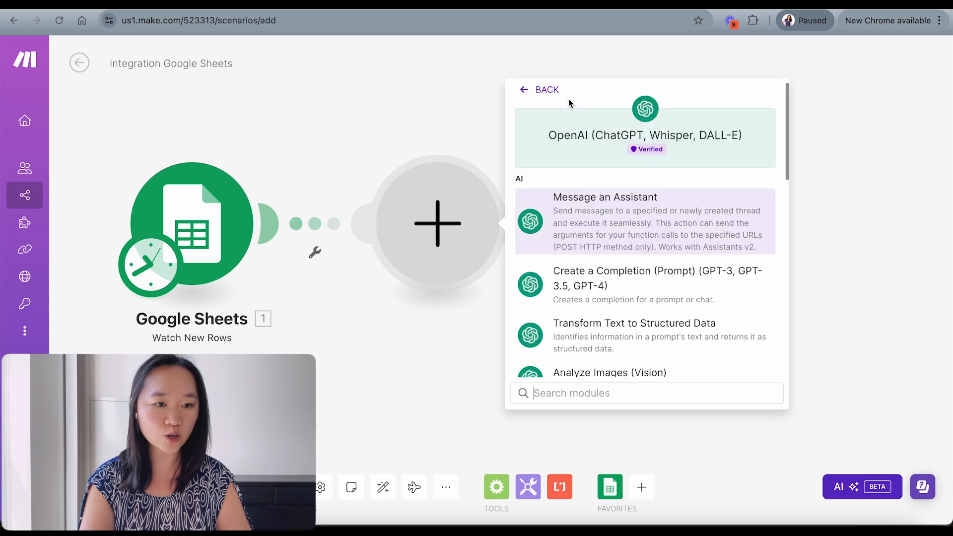
pyautogui.click(584, 286)
pyautogui.click(420, 369)
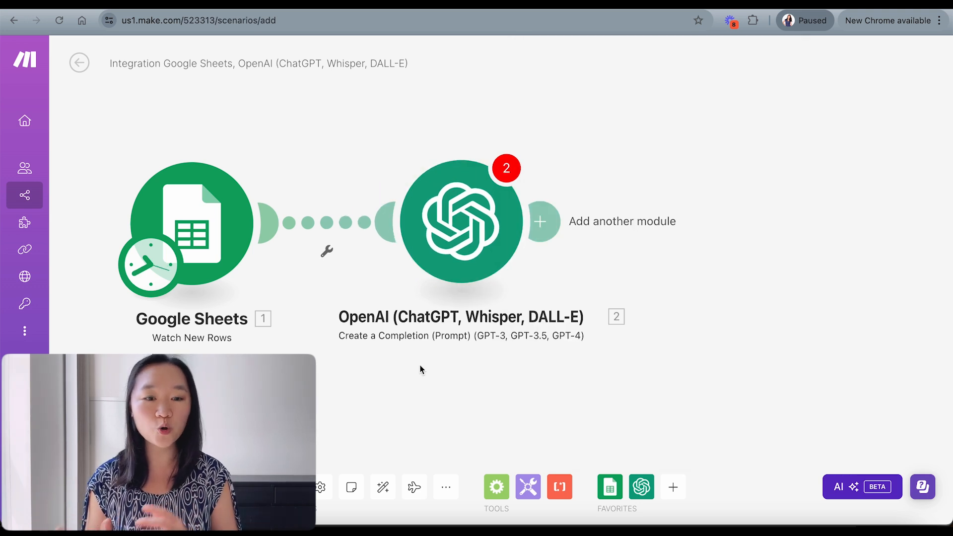
# Step: Configure the OpenAI module with another saved OpenAI connection and the gpt-4o (system) model
pyautogui.click(471, 245)
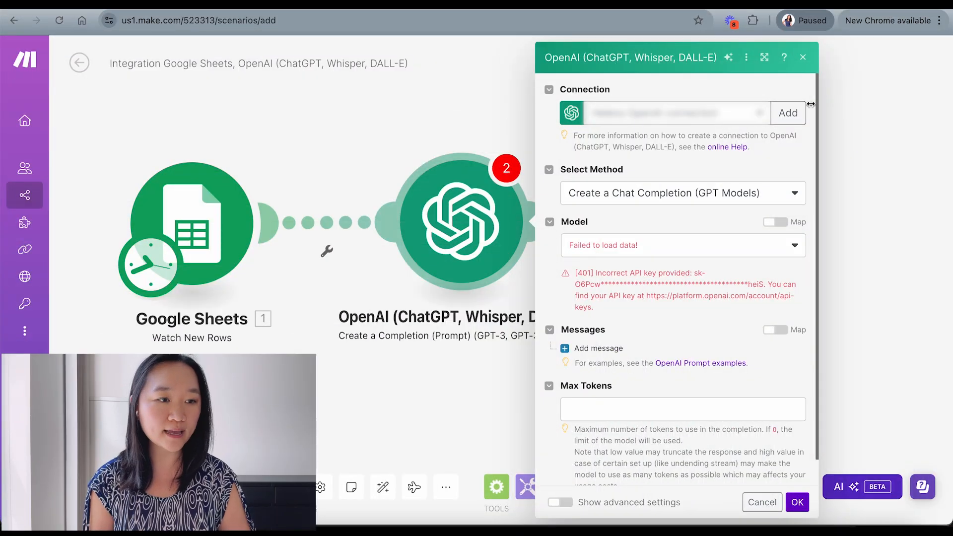
pyautogui.click(789, 114)
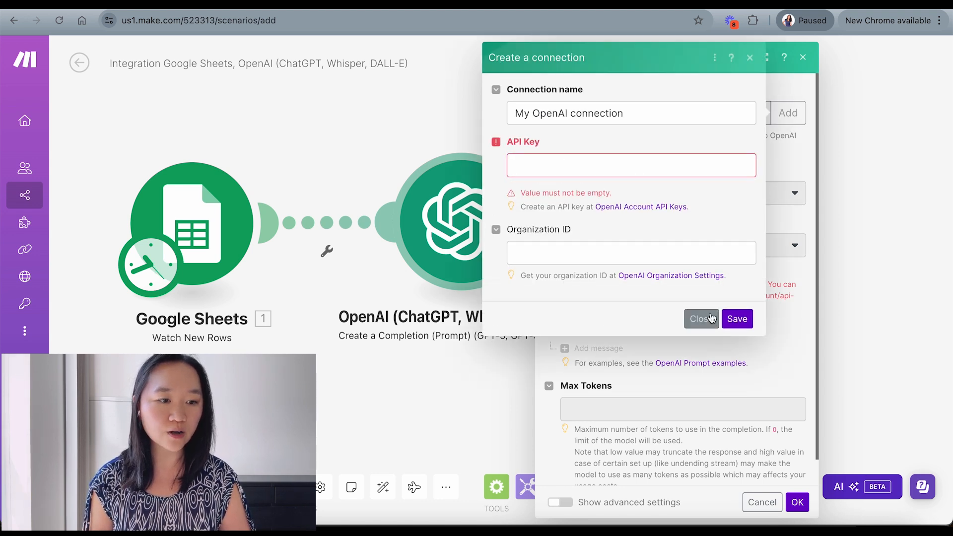
pyautogui.click(712, 318)
pyautogui.click(693, 117)
pyautogui.click(681, 158)
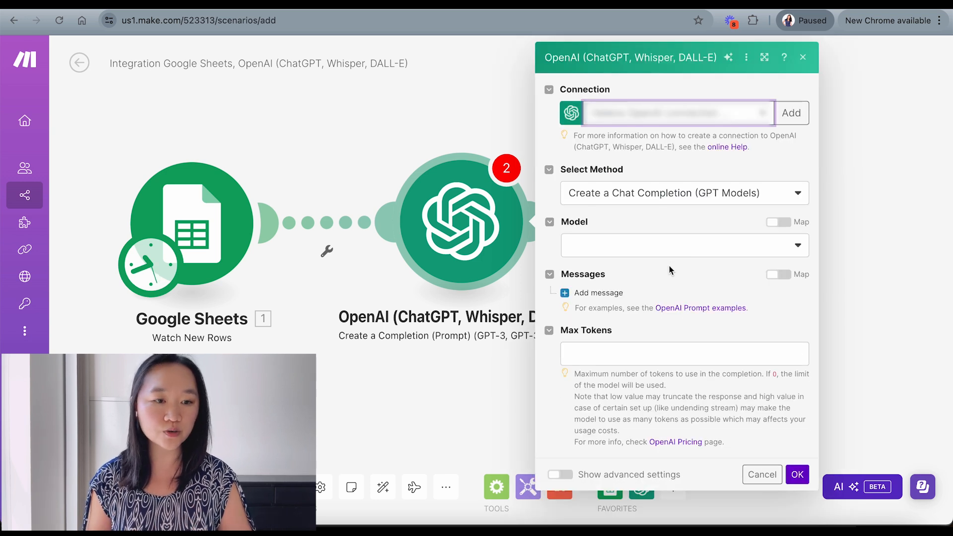
pyautogui.click(651, 249)
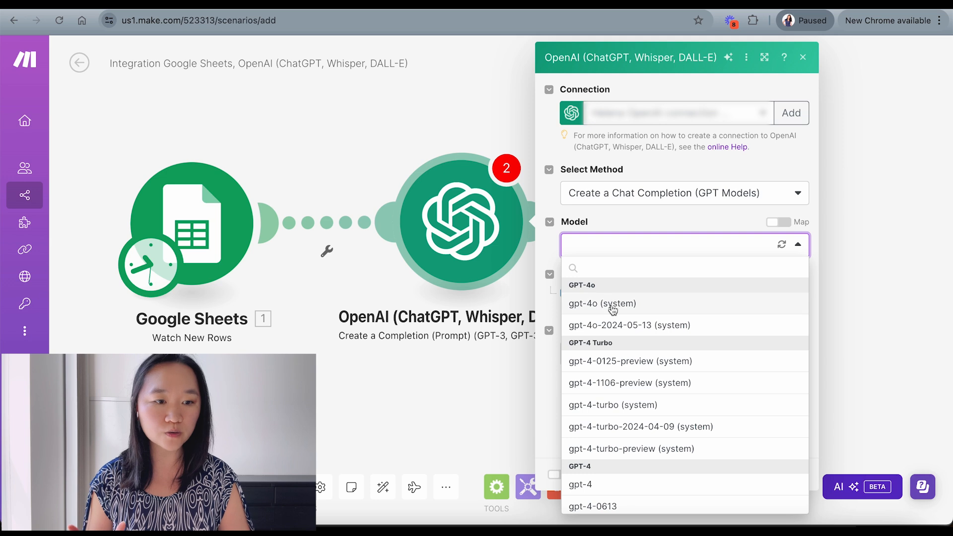
pyautogui.click(609, 305)
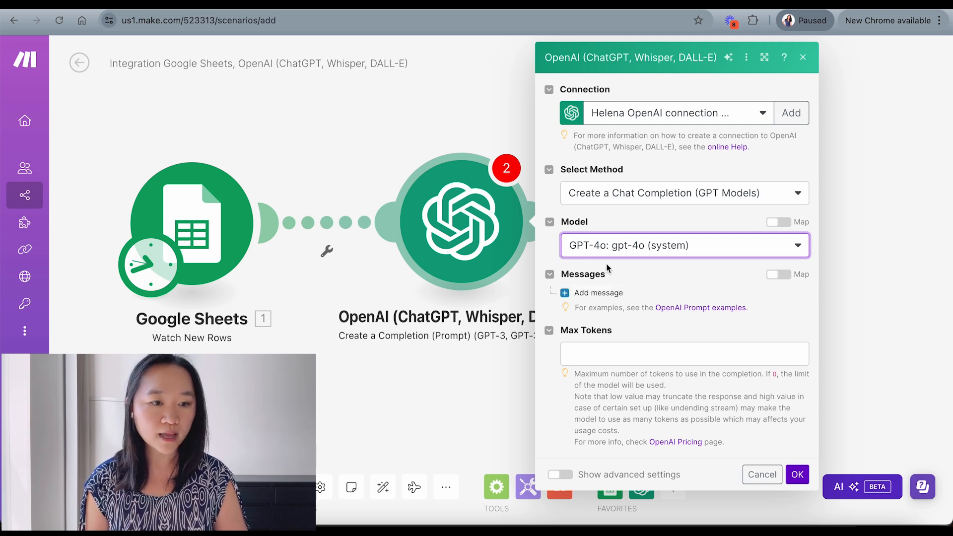
# Step: Add a message with the User role to the OpenAI module and start its message content
pyautogui.click(595, 295)
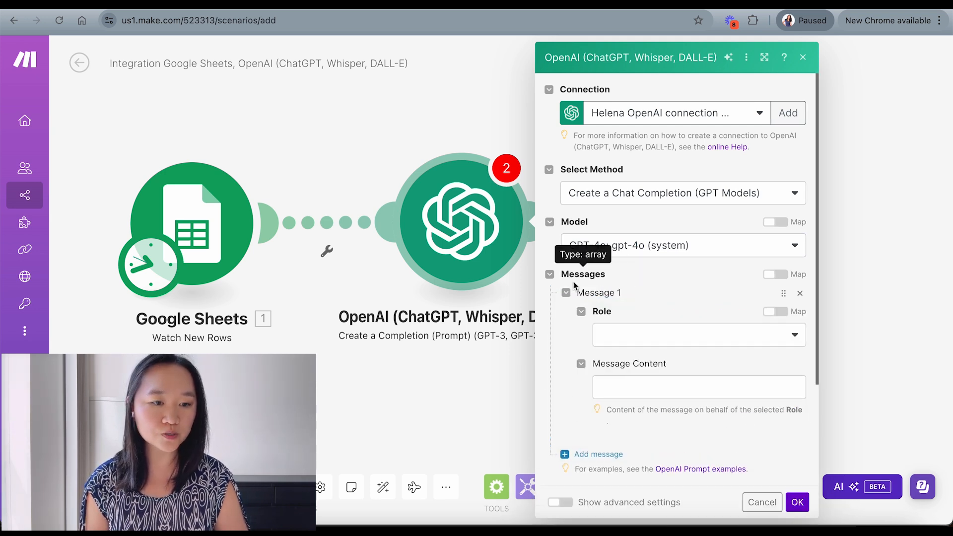
pyautogui.scroll(-2, 572, 283)
pyautogui.click(634, 233)
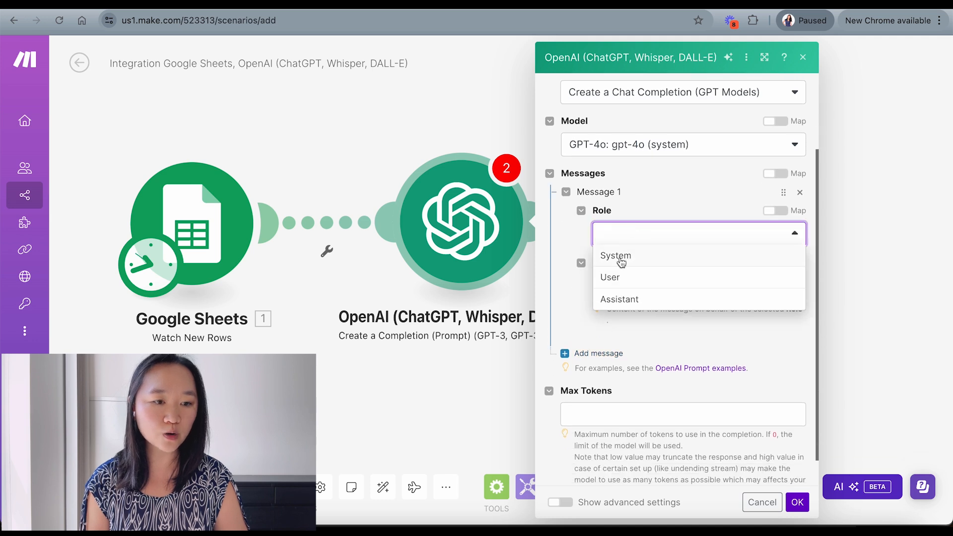
pyautogui.click(611, 277)
pyautogui.click(608, 287)
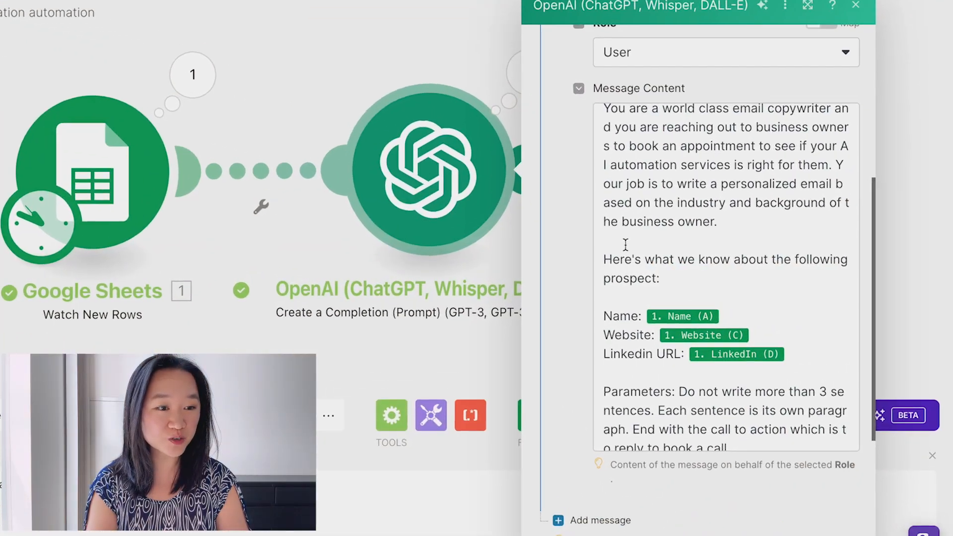
# Step: Review the email copywriter prompt in the message content, including the mapped Name, Website and LinkedIn fields, the parameters and the sign-off
pyautogui.scroll(1, 578, 124)
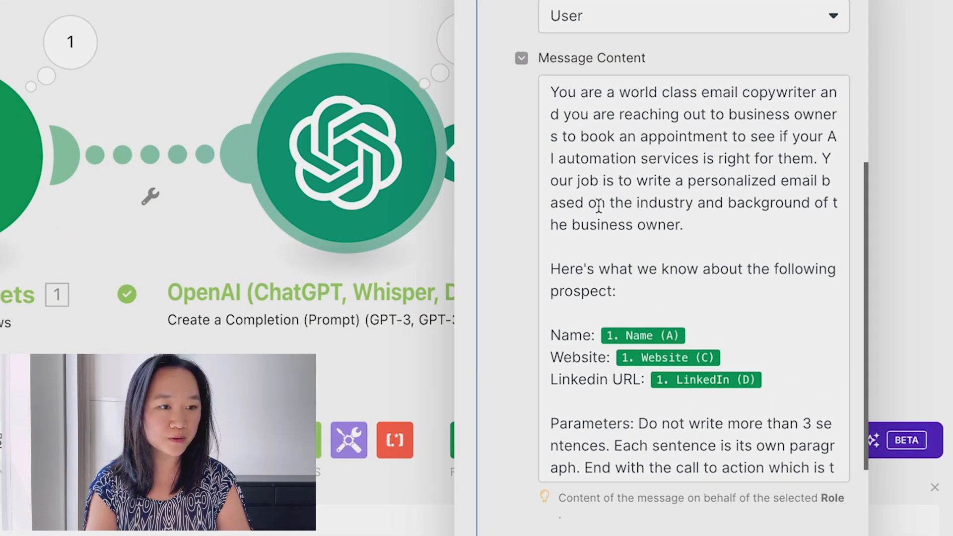
pyautogui.scroll(-1, 599, 205)
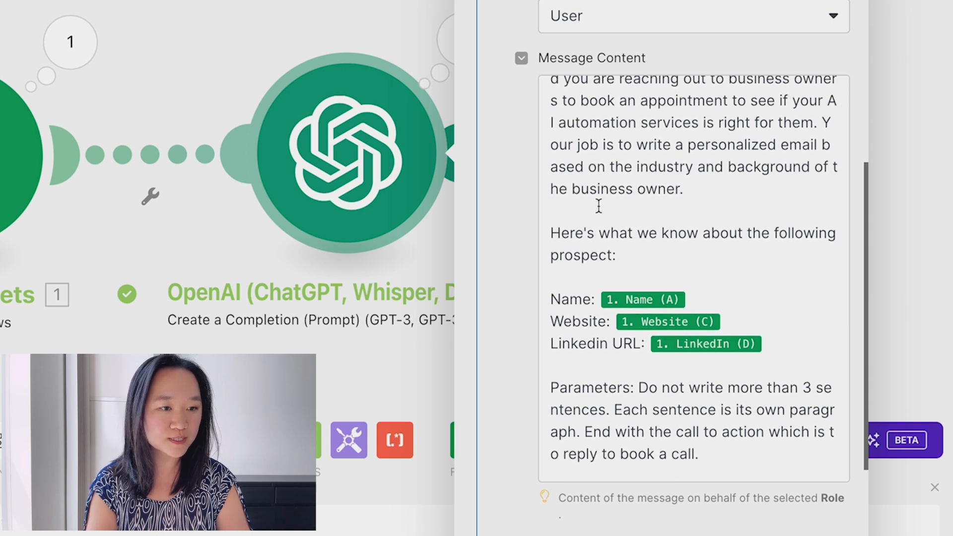
pyautogui.scroll(-1, 599, 205)
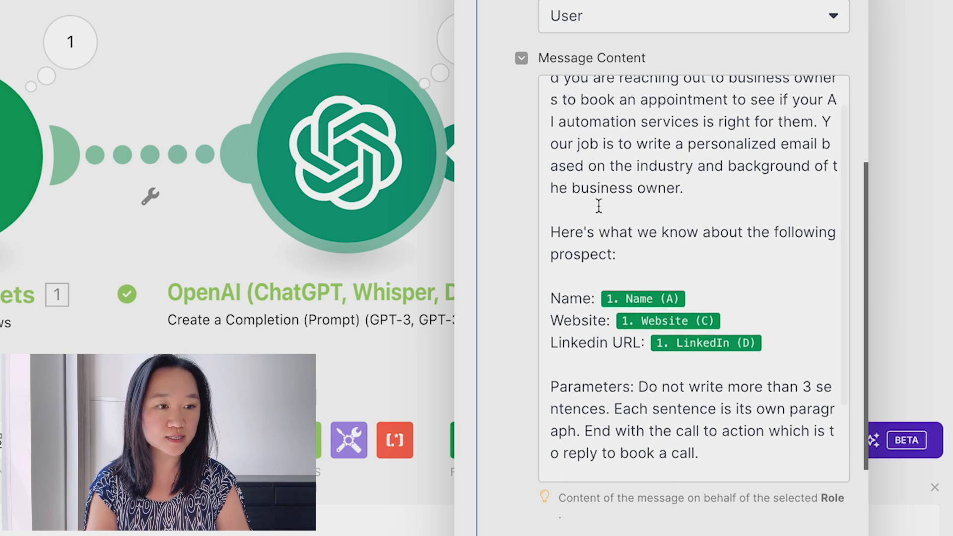
pyautogui.scroll(-1, 599, 205)
pyautogui.scroll(-2, 599, 205)
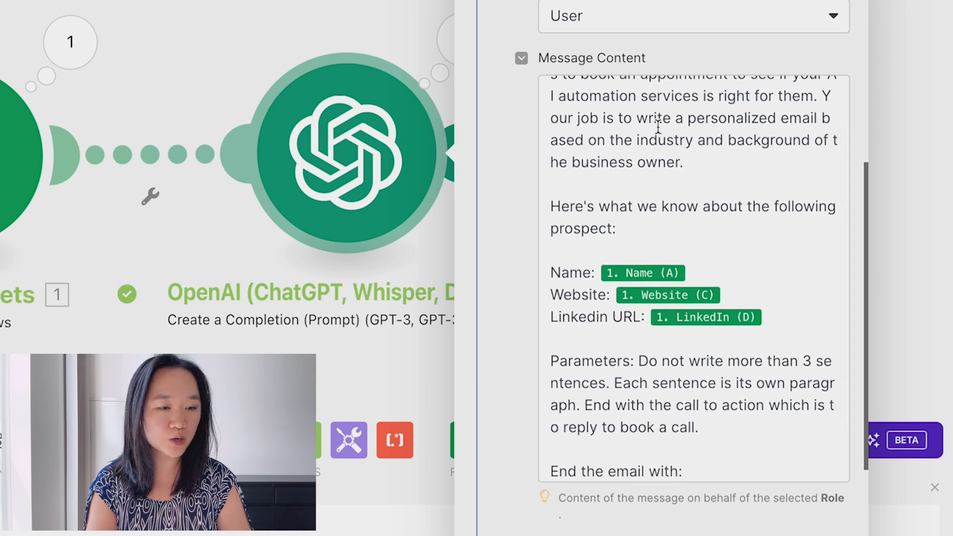
pyautogui.scroll(-4, 586, 150)
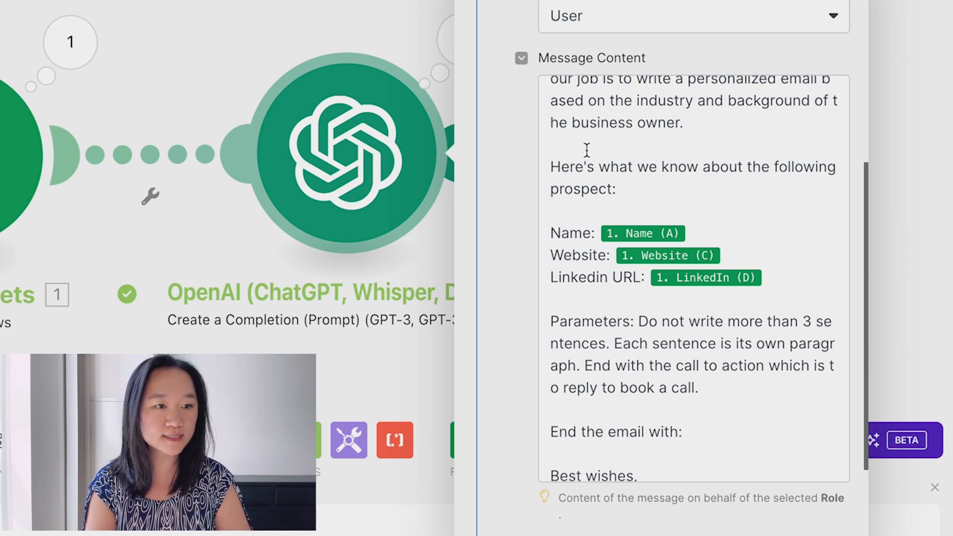
pyautogui.scroll(-3, 587, 150)
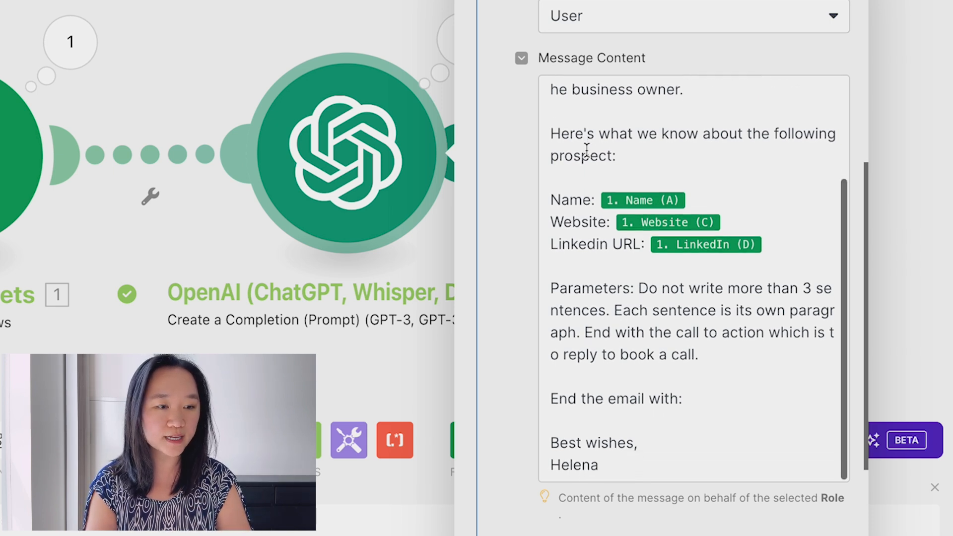
pyautogui.moveTo(567, 134); pyautogui.dragTo(571, 244)
pyautogui.click(571, 245)
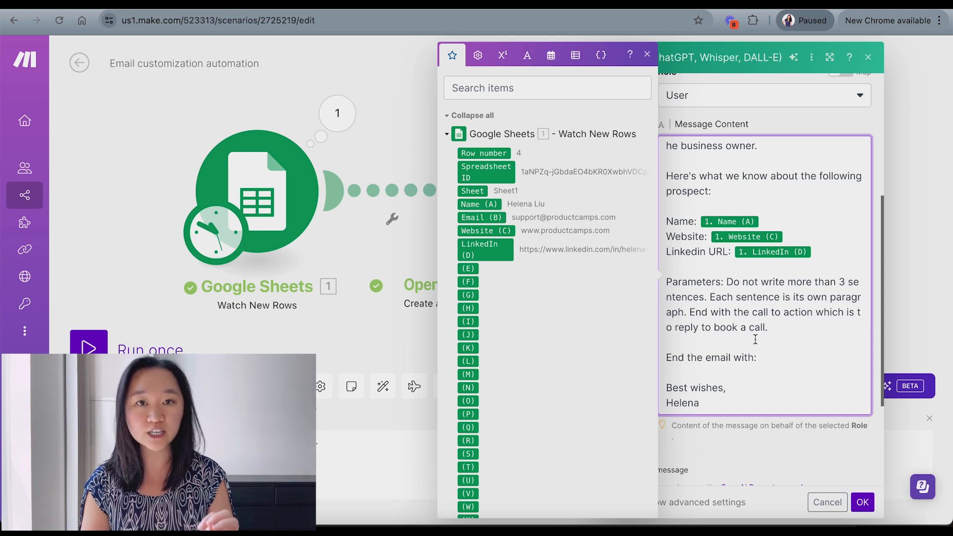
pyautogui.scroll(3, 754, 336)
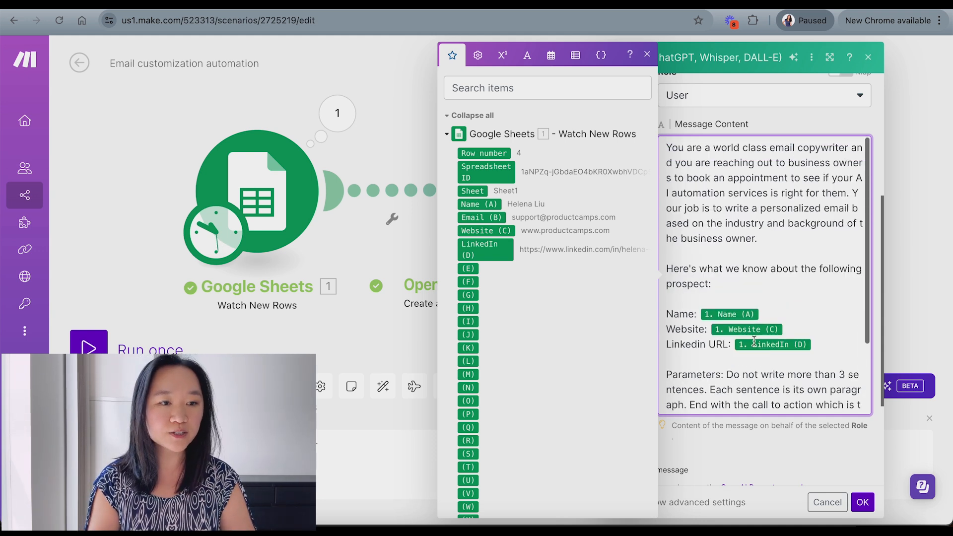
pyautogui.moveTo(754, 341)
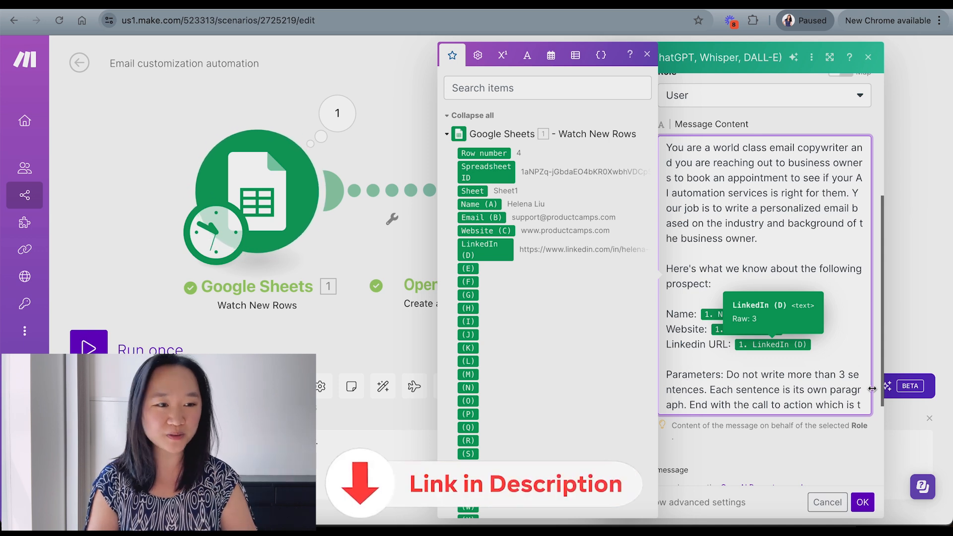
pyautogui.click(863, 503)
# Step: Inspect the input and output of the OpenAI module's last run to read the generated email
pyautogui.moveTo(714, 185); pyautogui.dragTo(639, 181)
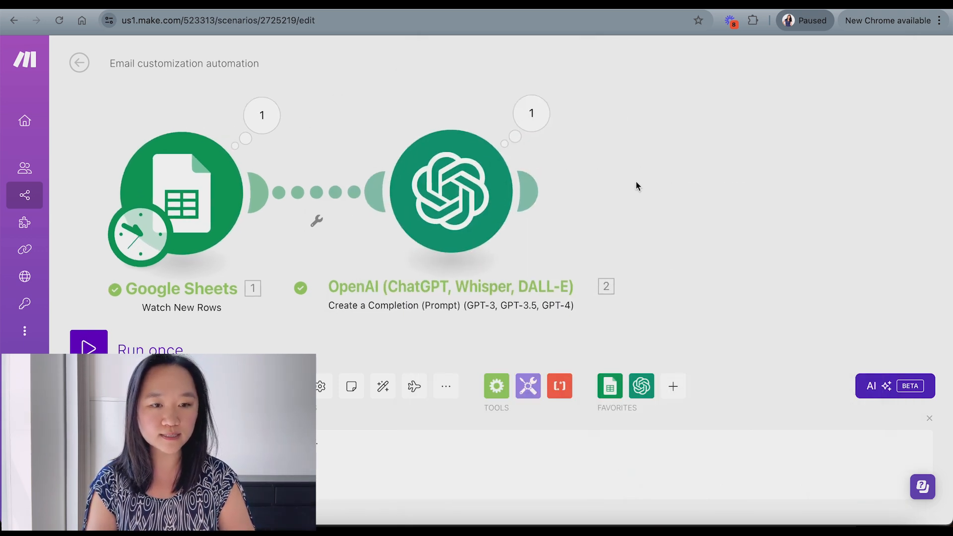
pyautogui.click(532, 114)
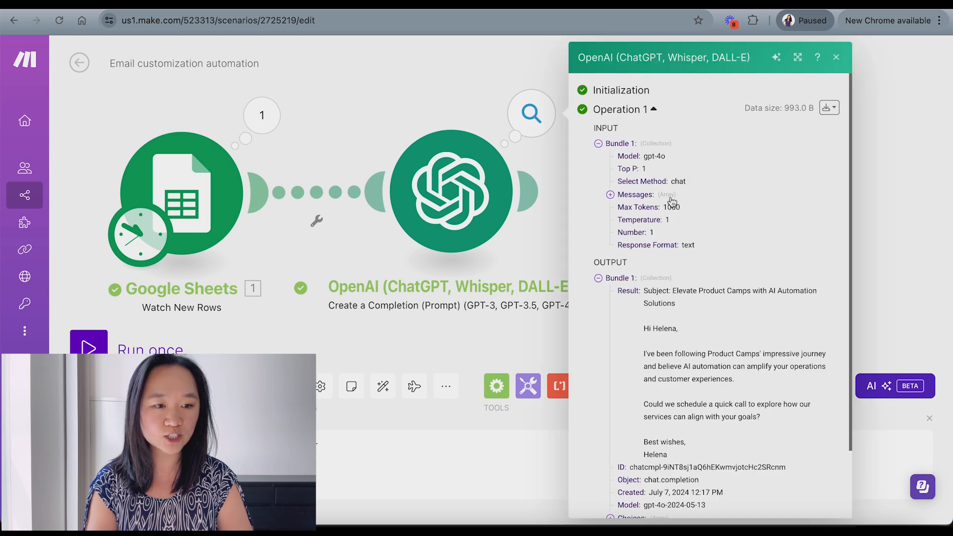
pyautogui.scroll(-3, 669, 201)
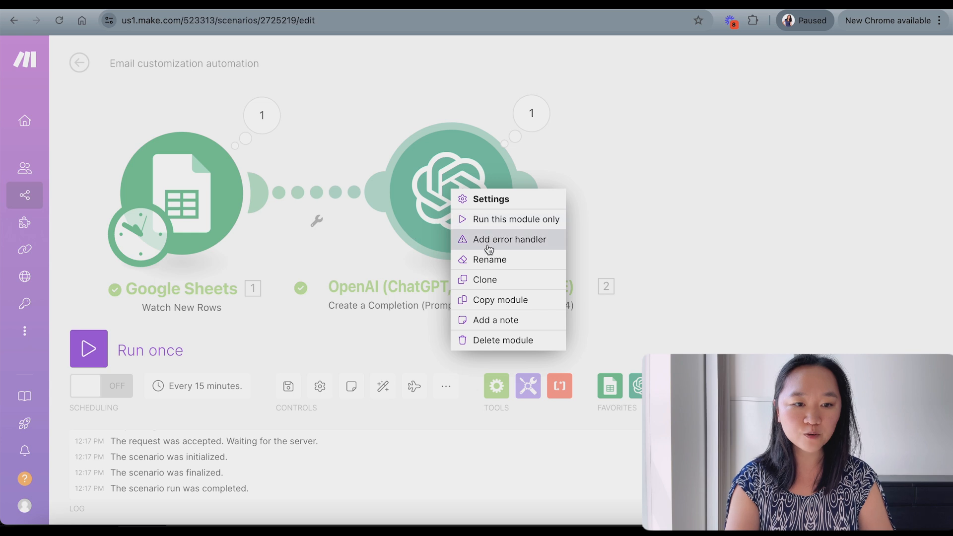
# Step: Rename the OpenAI module as "Email 1"
pyautogui.click(482, 260)
pyautogui.write('Email 1')
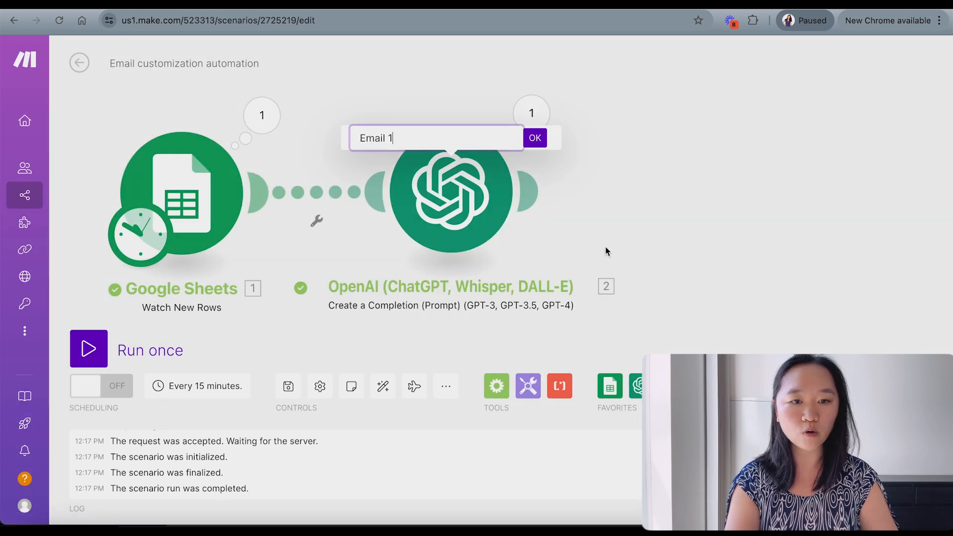
pyautogui.click(535, 138)
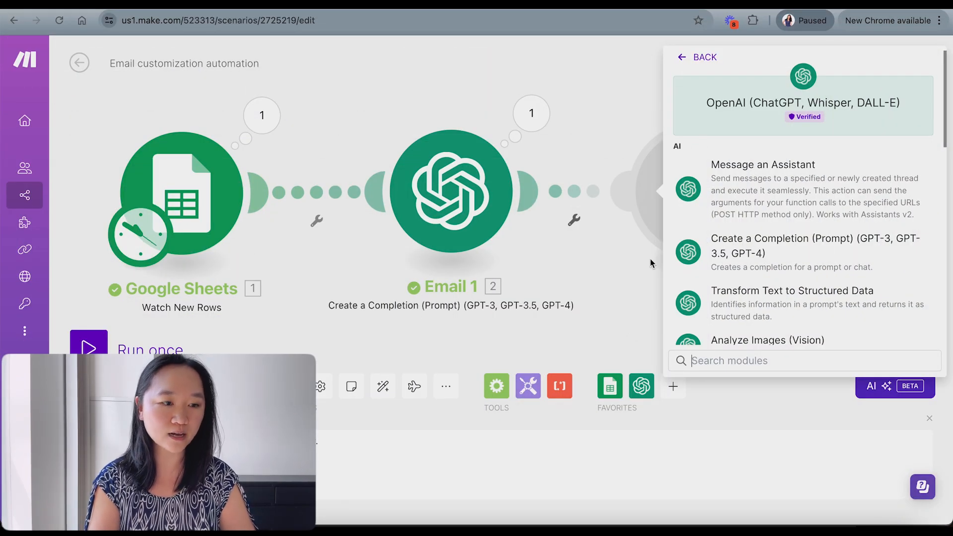
# Step: Add a second OpenAI "Create a Completion (Prompt)" module after Email 1, using the gpt-4o (system) model
pyautogui.click(732, 257)
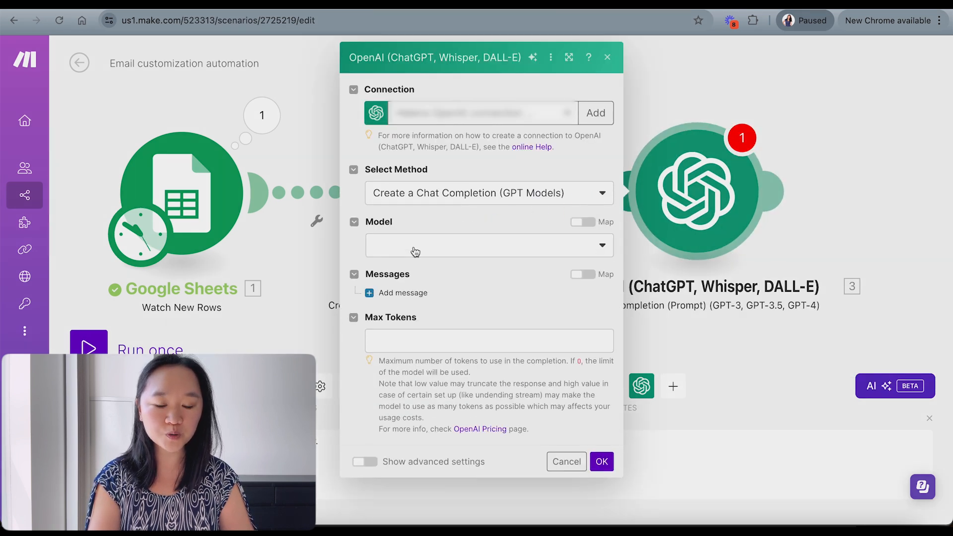
pyautogui.click(406, 246)
pyautogui.click(402, 304)
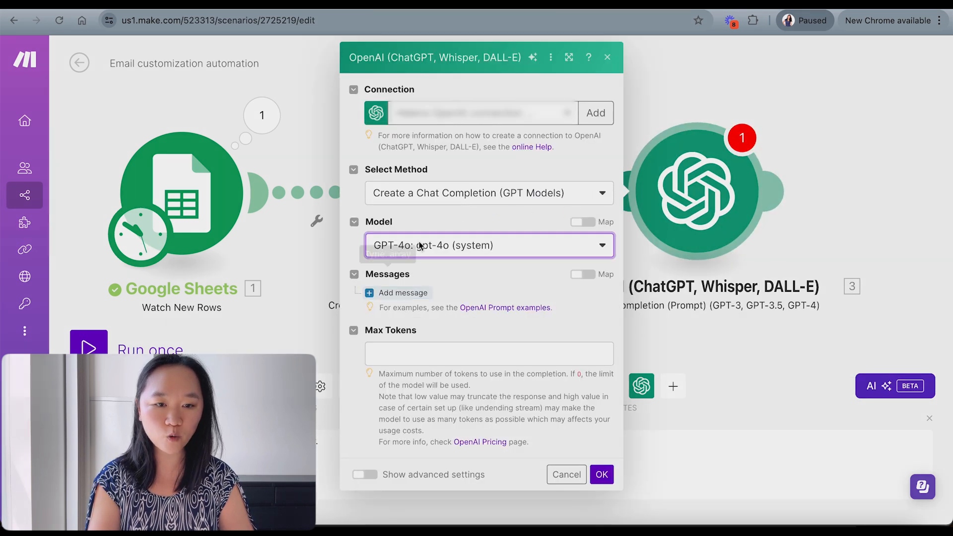
# Step: Add a message with the User role to the second OpenAI module
pyautogui.click(403, 293)
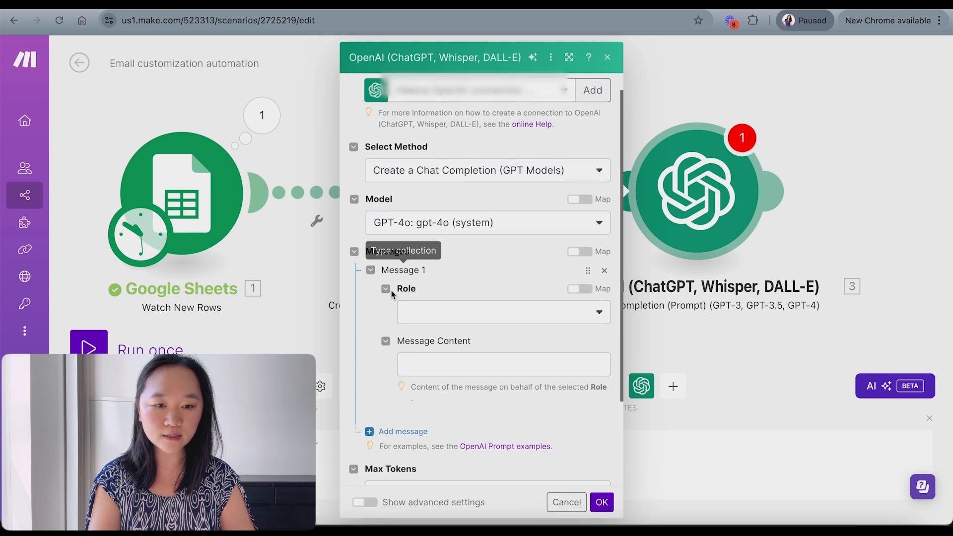
pyautogui.scroll(-2, 440, 280)
pyautogui.click(446, 273)
pyautogui.click(431, 310)
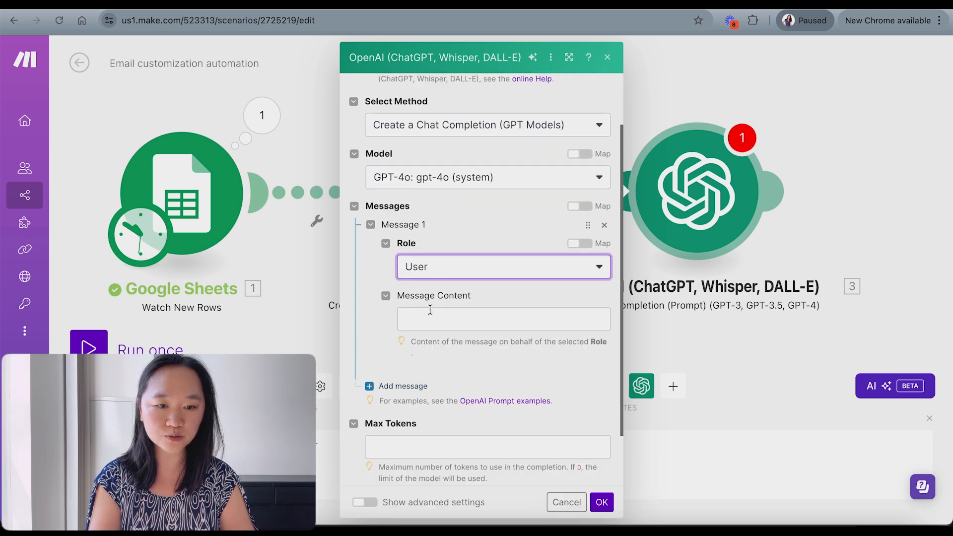
pyautogui.scroll(-2, 430, 309)
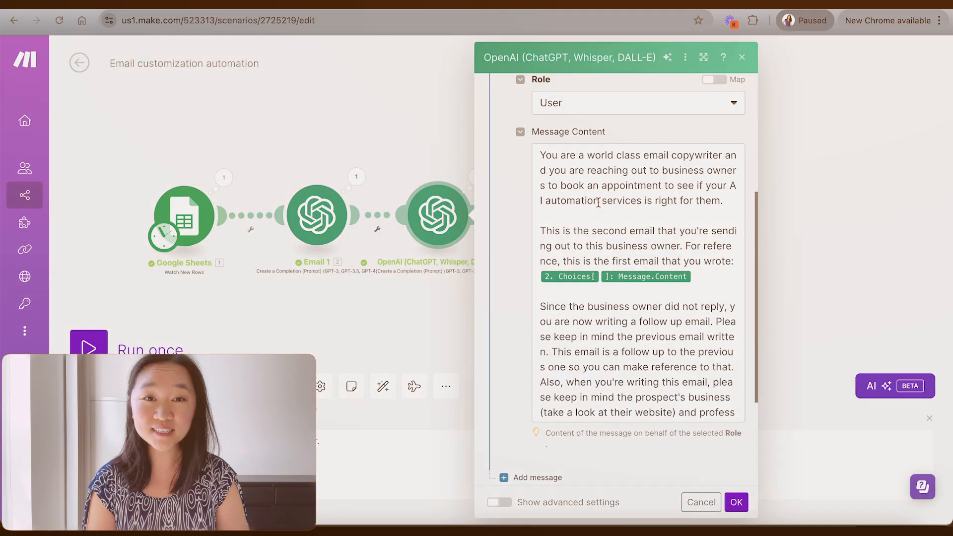
# Step: Review the follow-up email prompt, including the mapped first email, prospect fields, parameters and sign-off, and confirm the module settings
pyautogui.scroll(-5, 598, 202)
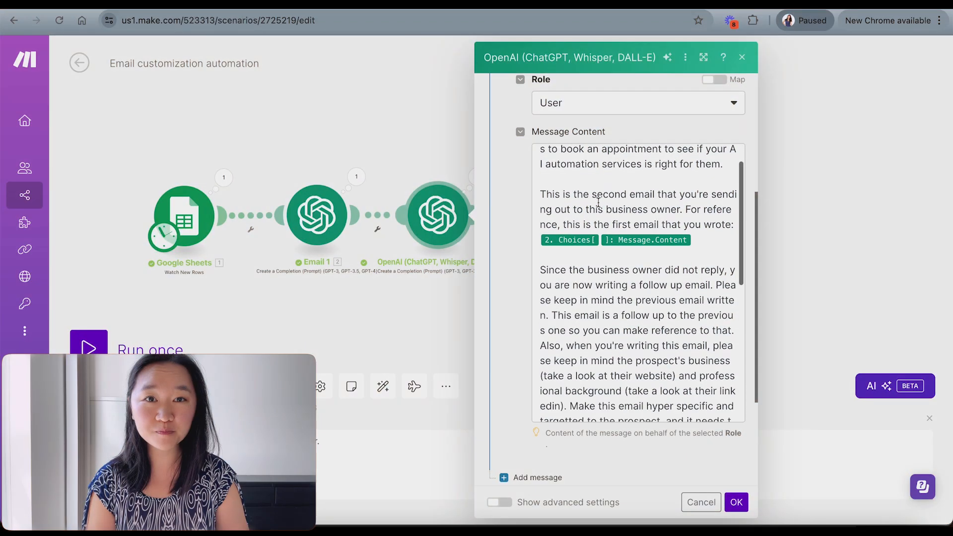
pyautogui.scroll(-5, 598, 202)
pyautogui.scroll(3, 595, 237)
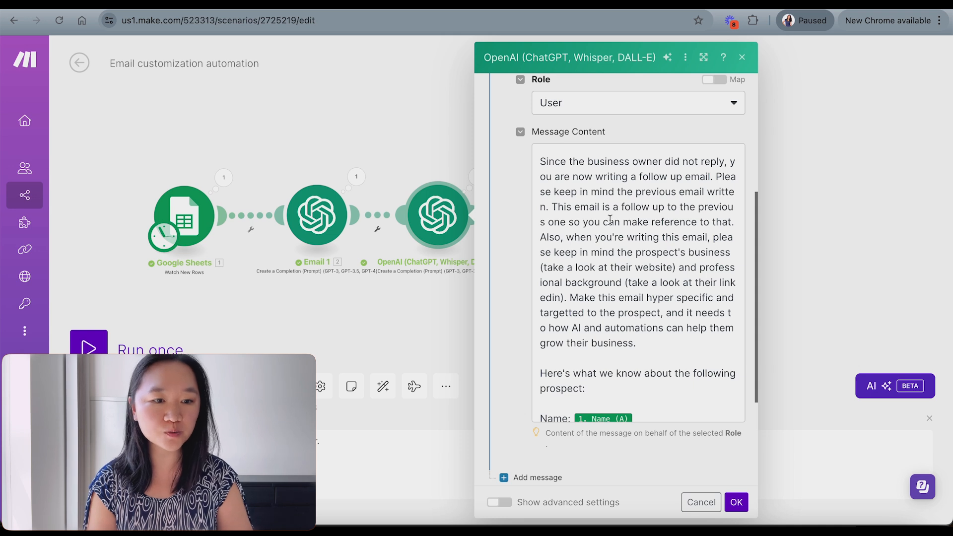
pyautogui.scroll(-2, 626, 268)
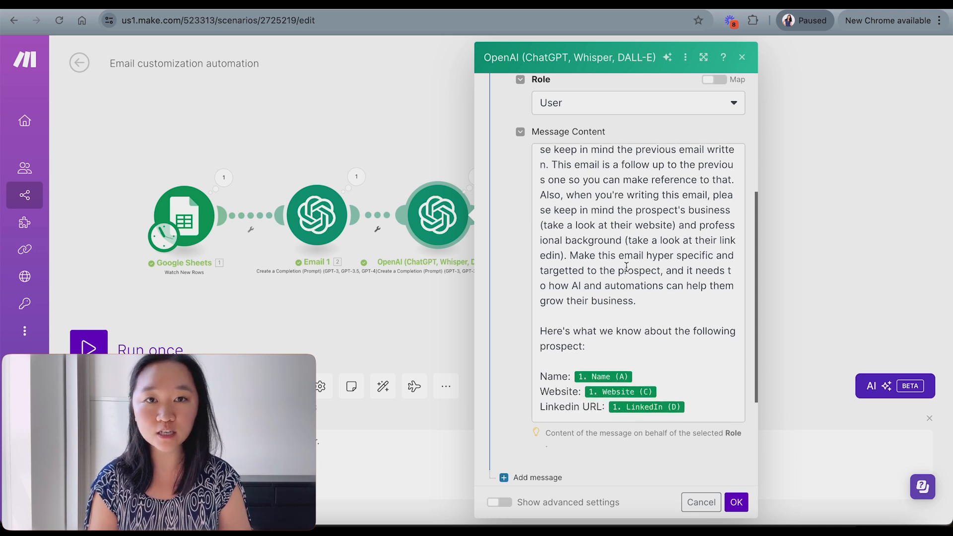
pyautogui.scroll(-2, 627, 267)
pyautogui.scroll(-5, 626, 267)
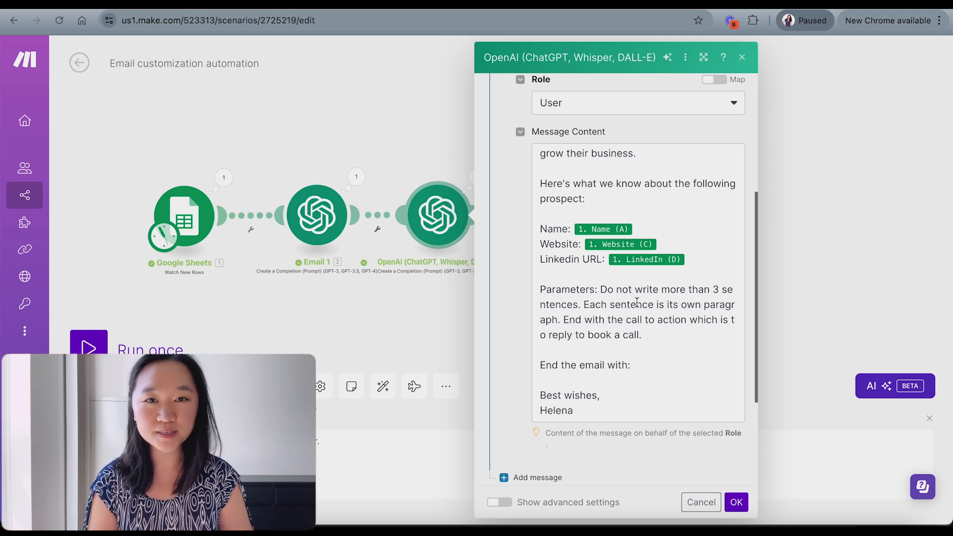
pyautogui.click(736, 503)
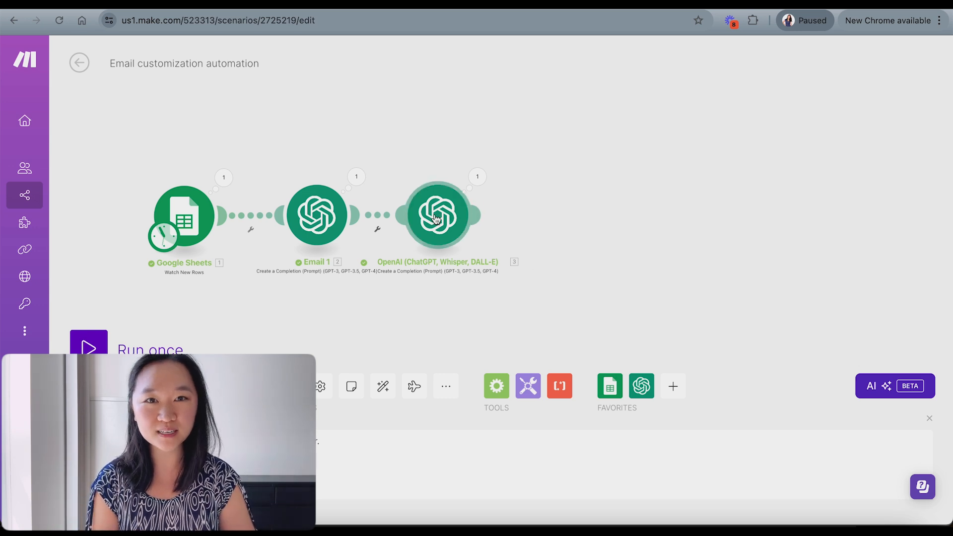
# Step: Rename the second OpenAI module as "Email 2" and save the scenario
pyautogui.moveTo(431, 218); pyautogui.dragTo(471, 218)
pyautogui.rightClick(471, 218)
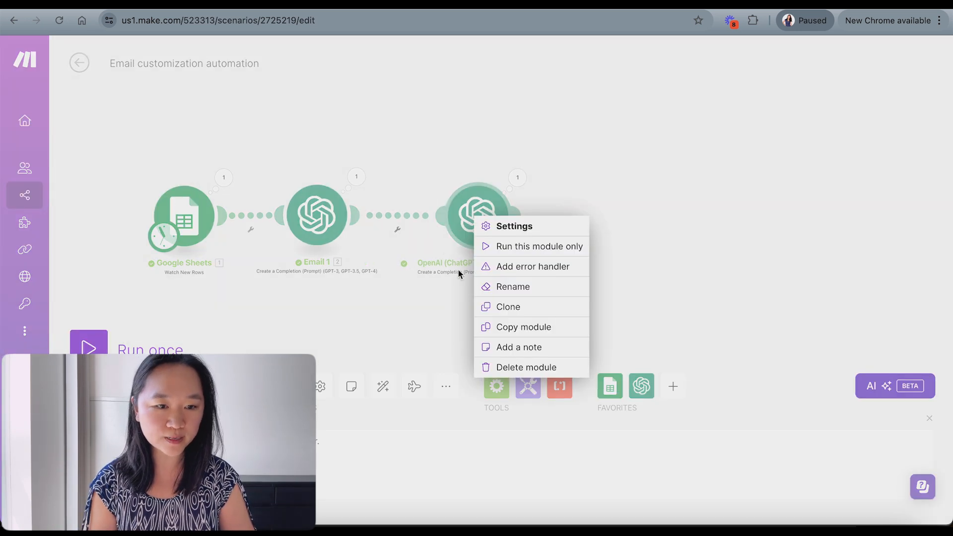
pyautogui.click(496, 287)
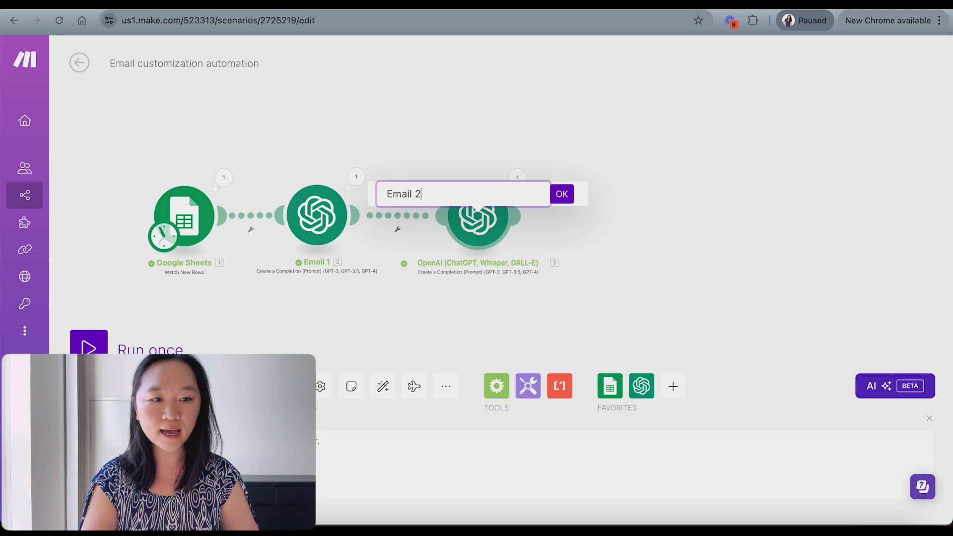
pyautogui.click(561, 194)
pyautogui.click(289, 386)
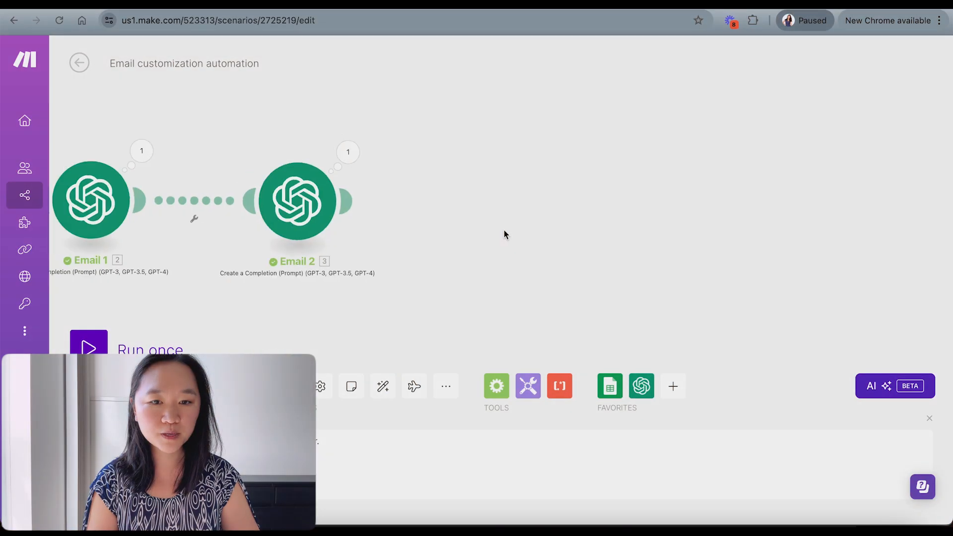
# Step: Inspect the output of Email 2's last run down to the message content to read the generated follow-up email
pyautogui.scroll(-3, 504, 231)
pyautogui.scroll(2, 485, 241)
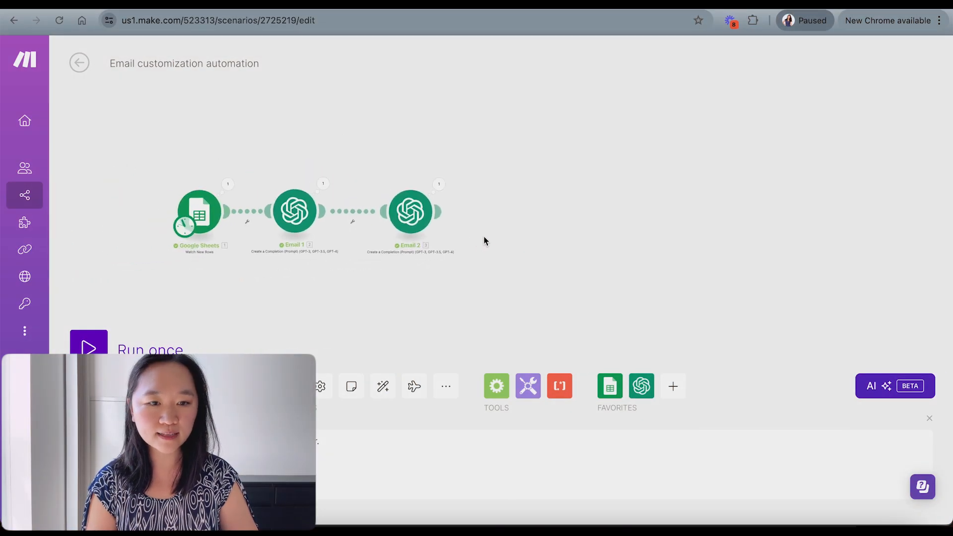
pyautogui.click(439, 185)
pyautogui.click(494, 355)
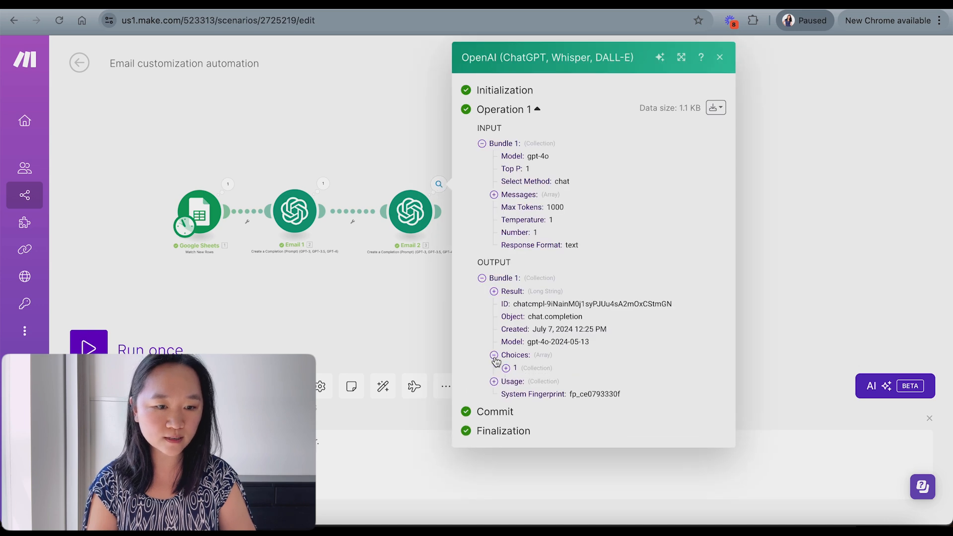
pyautogui.click(506, 367)
pyautogui.click(517, 394)
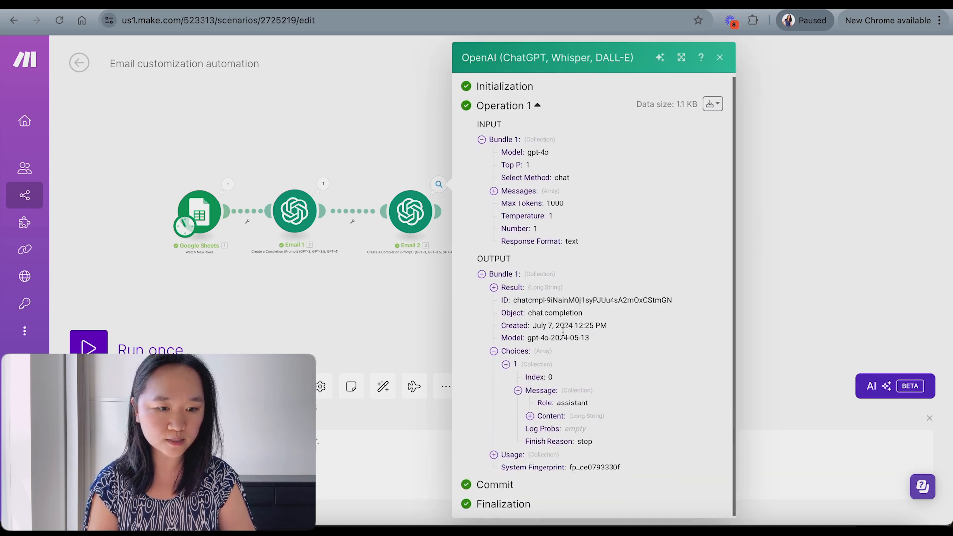
pyautogui.click(530, 417)
pyautogui.scroll(-5, 570, 347)
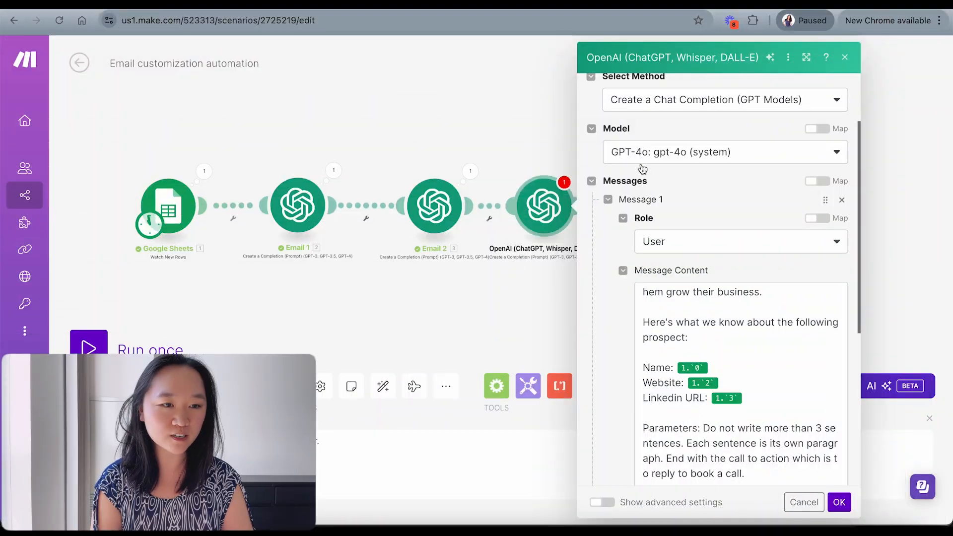
# Step: Review and confirm the third OpenAI module's final-email prompt, which references the first two emails, and run the scenario once
pyautogui.scroll(-1, 665, 189)
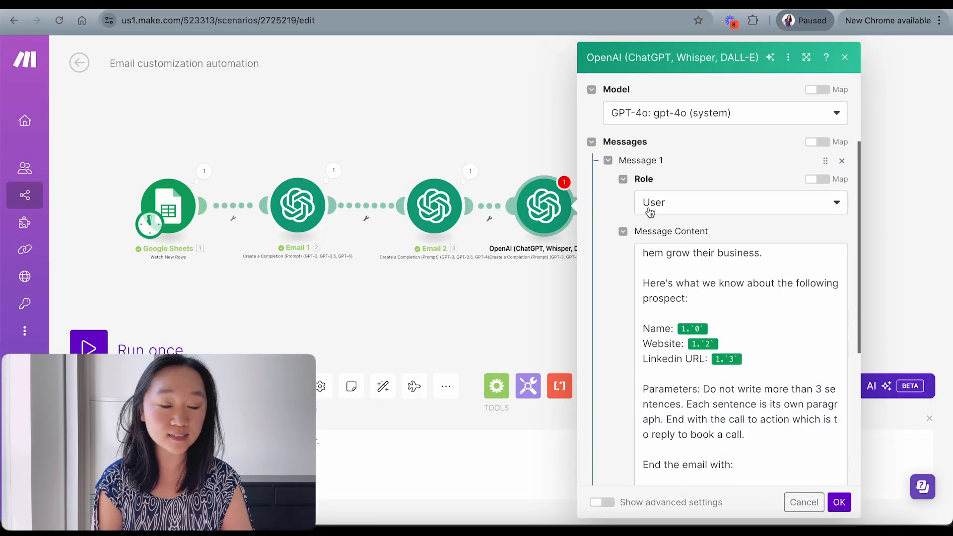
pyautogui.scroll(-2, 598, 254)
pyautogui.scroll(10, 685, 220)
pyautogui.scroll(1, 633, 268)
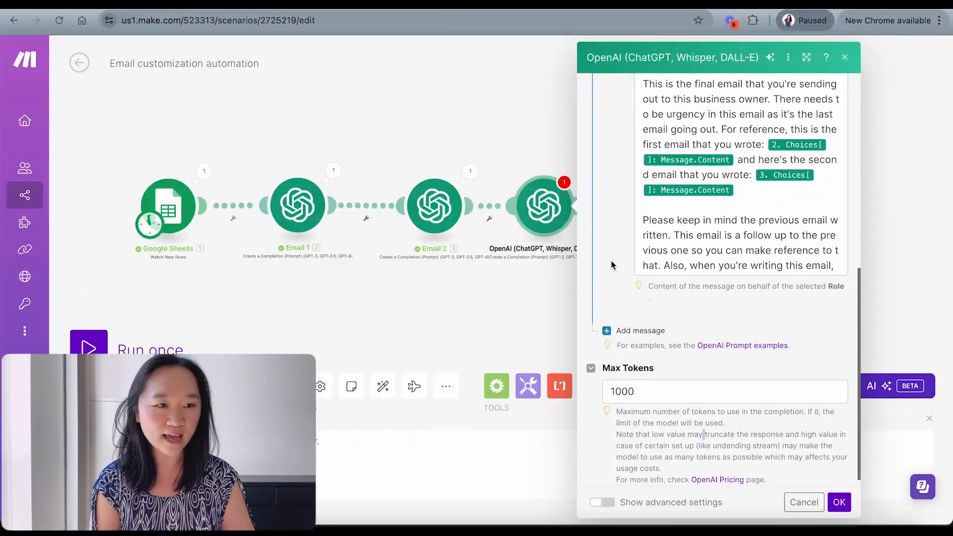
pyautogui.scroll(-1, 613, 265)
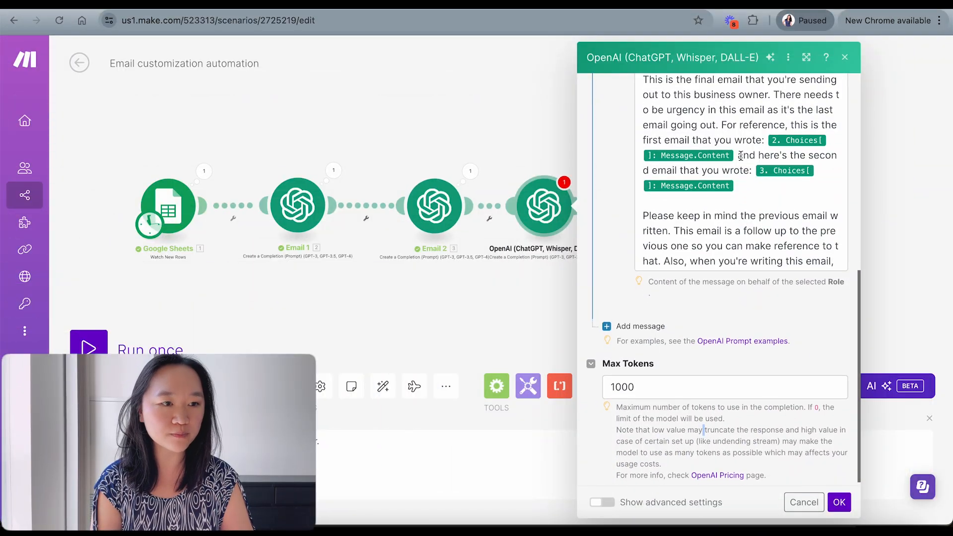
pyautogui.scroll(-10, 704, 221)
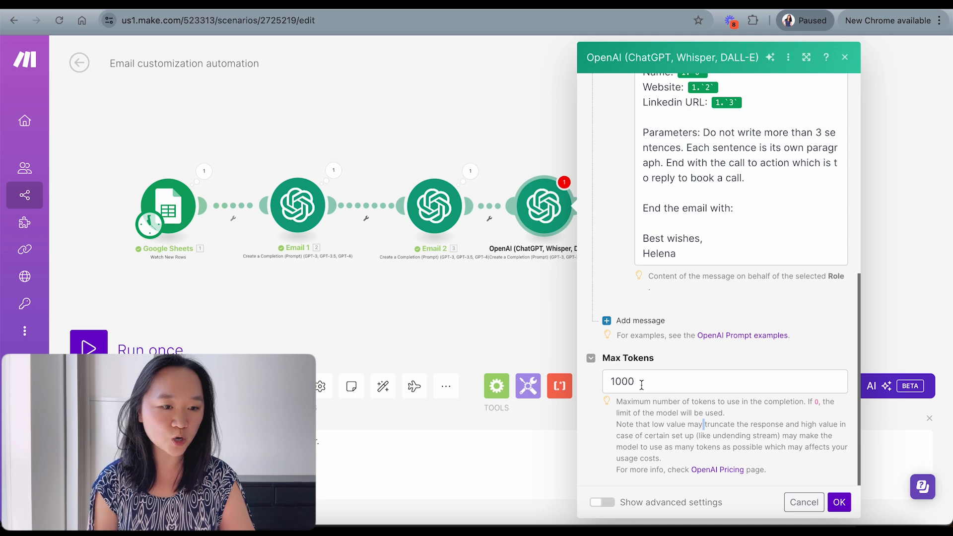
pyautogui.click(838, 502)
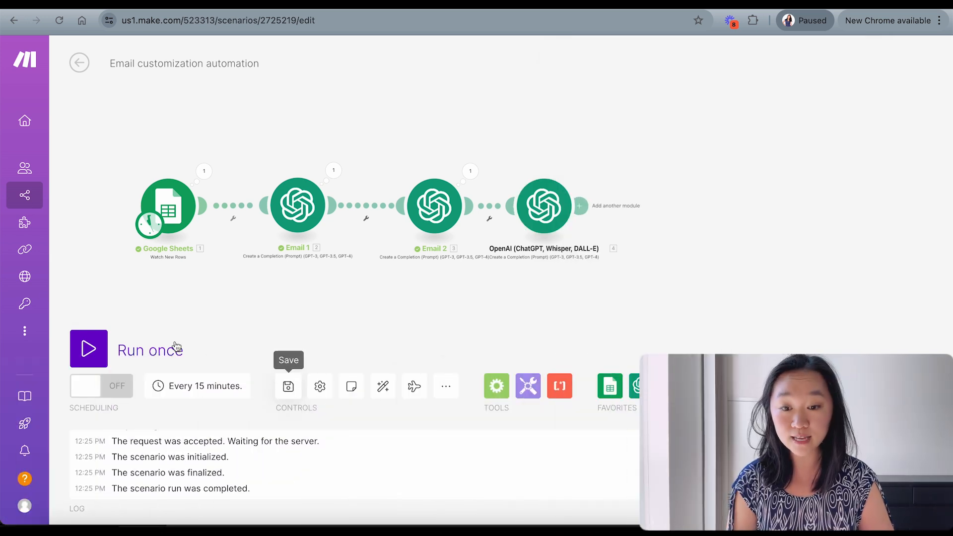
pyautogui.click(209, 351)
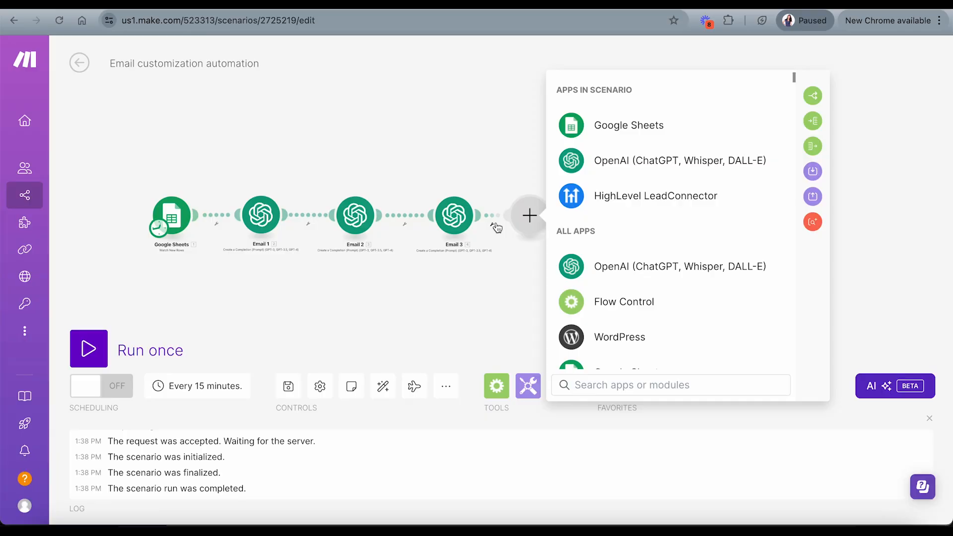
# Step: Add a HighLevel LeadConnector "Search Contacts" module after Email 3
pyautogui.write('high')
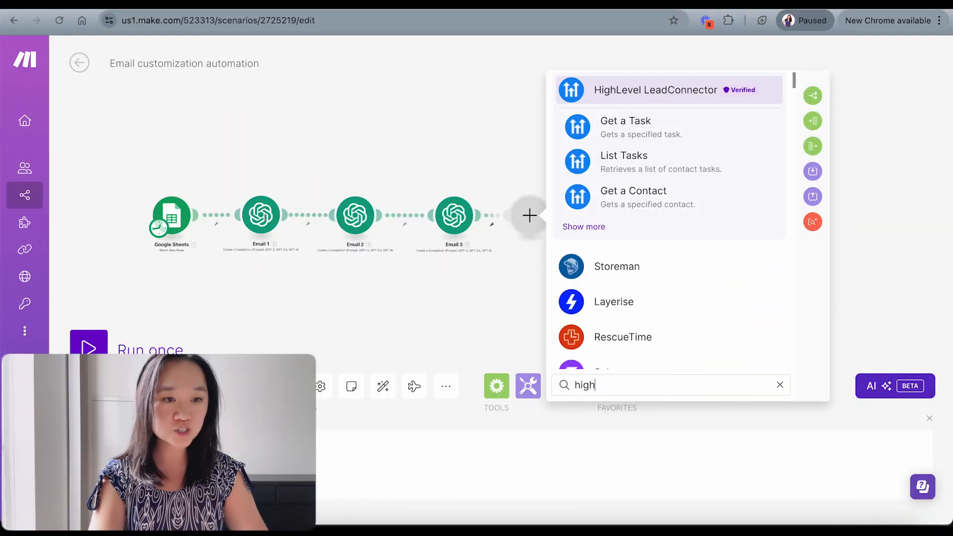
pyautogui.click(641, 96)
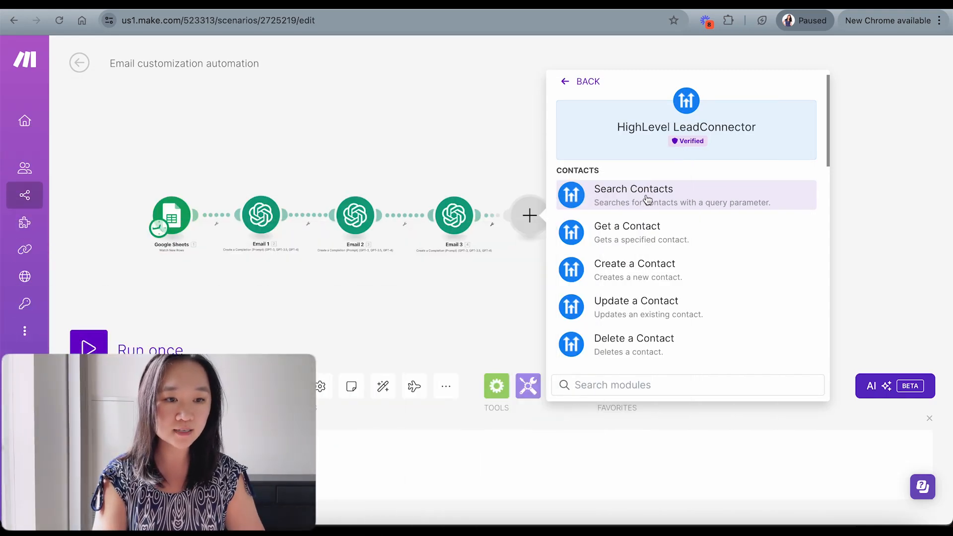
pyautogui.click(649, 198)
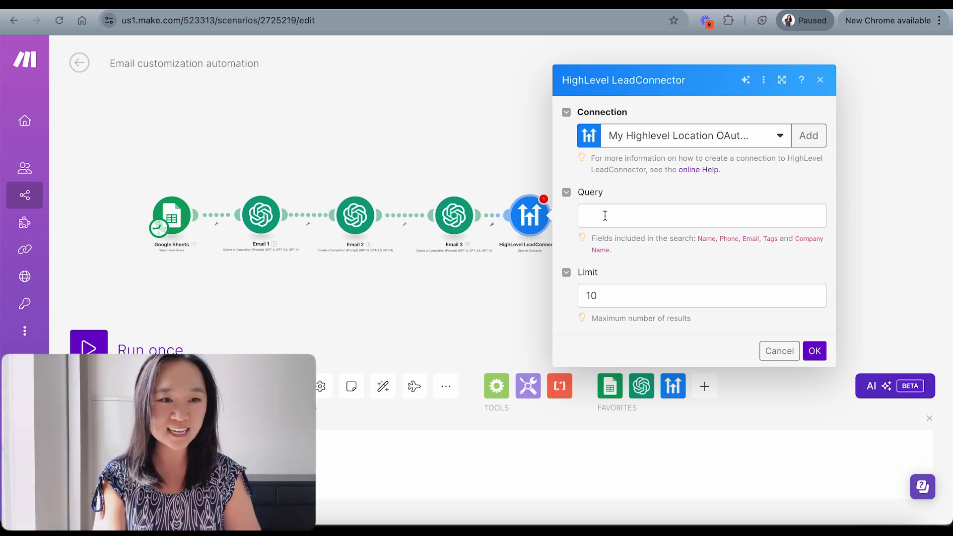
# Step: Map the Google Sheets Email (B) field into the contact search query and set the limit to 1
pyautogui.click(607, 215)
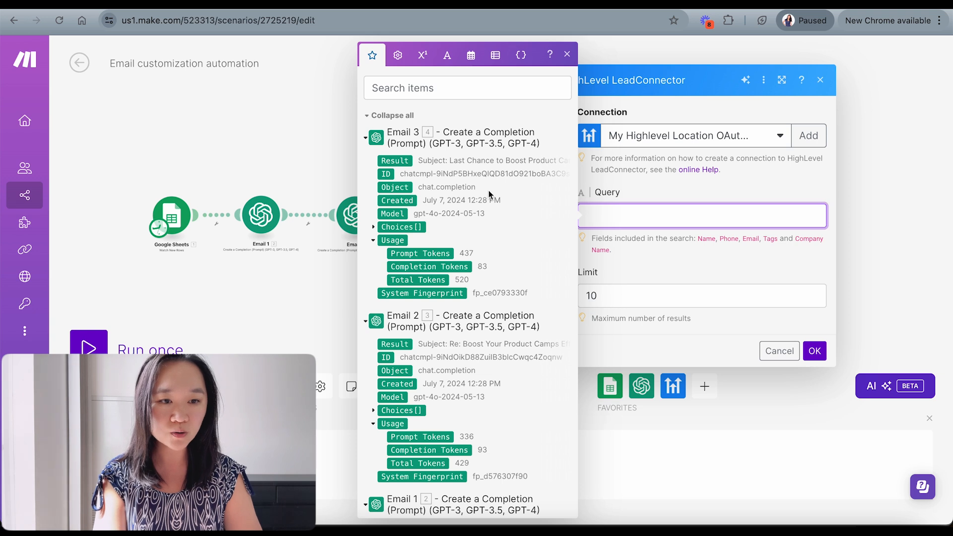
pyautogui.scroll(-10, 490, 193)
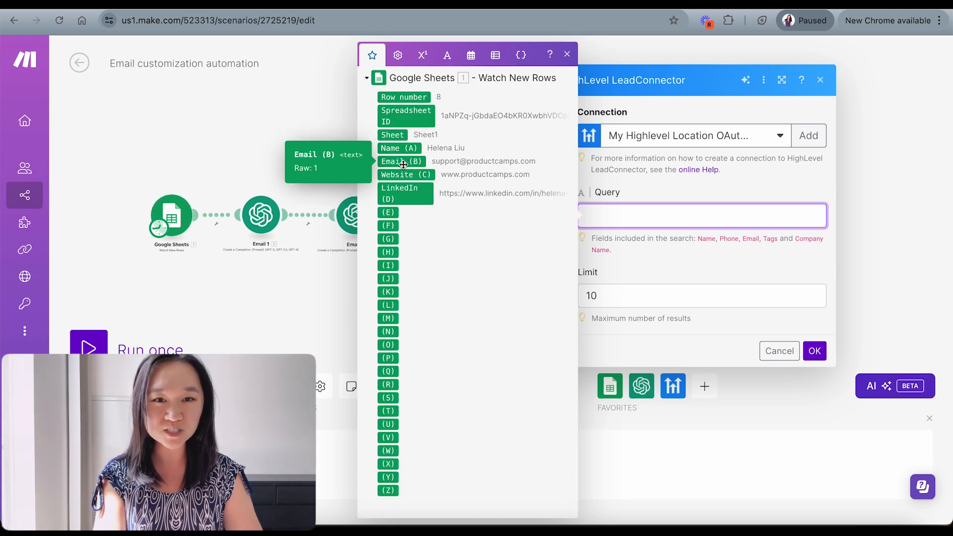
pyautogui.click(403, 165)
pyautogui.click(654, 254)
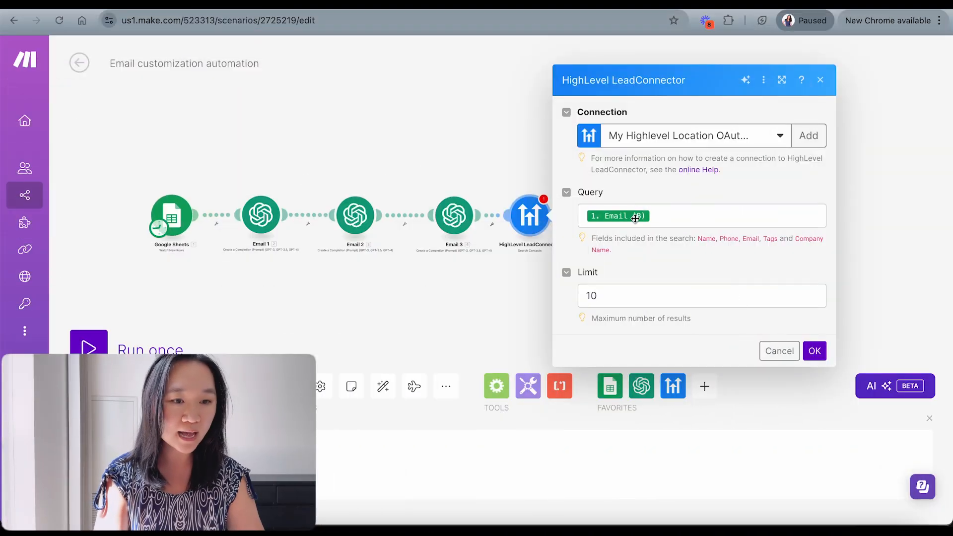
pyautogui.click(607, 296)
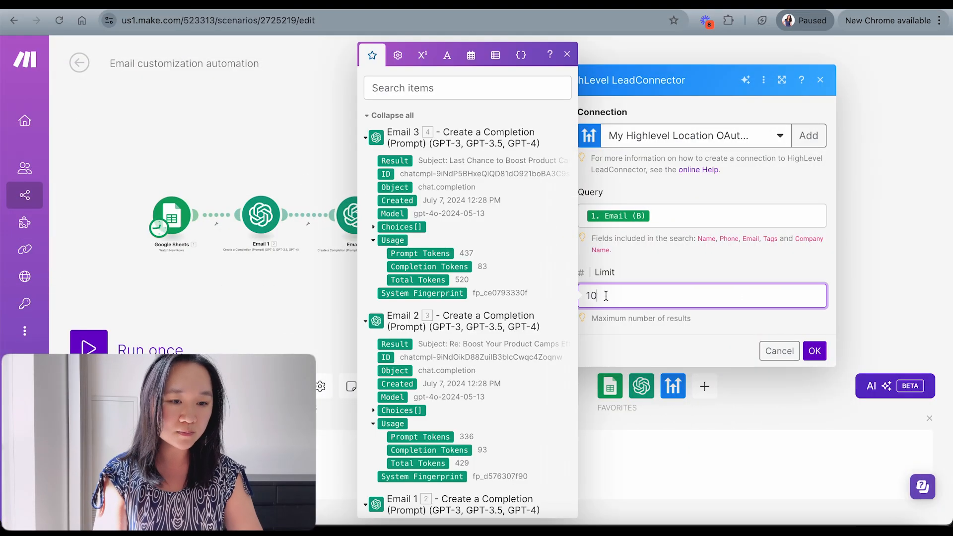
pyautogui.click(663, 334)
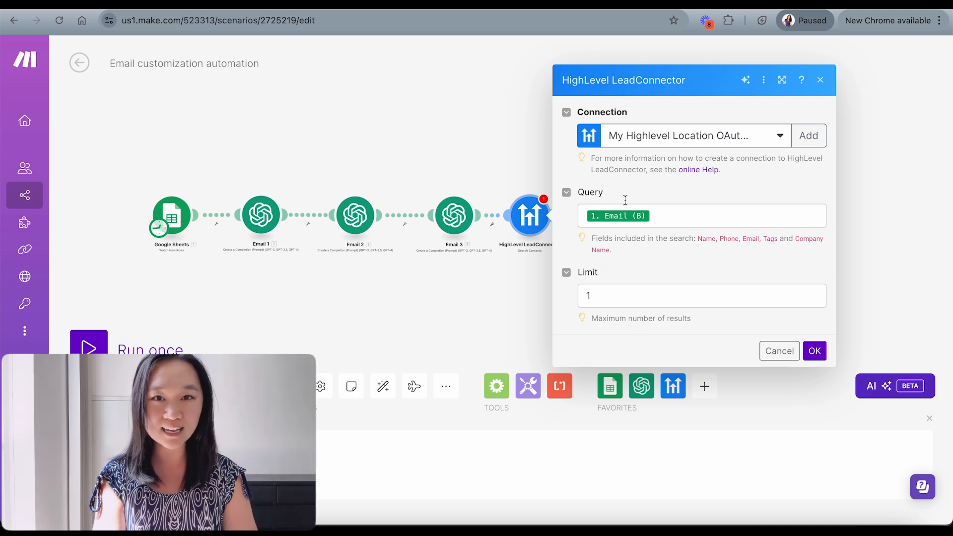
# Step: Start creating a connection of type Highlevel Location OAuth 2.0 with the default connection name, and close the module settings
pyautogui.click(812, 136)
pyautogui.click(683, 137)
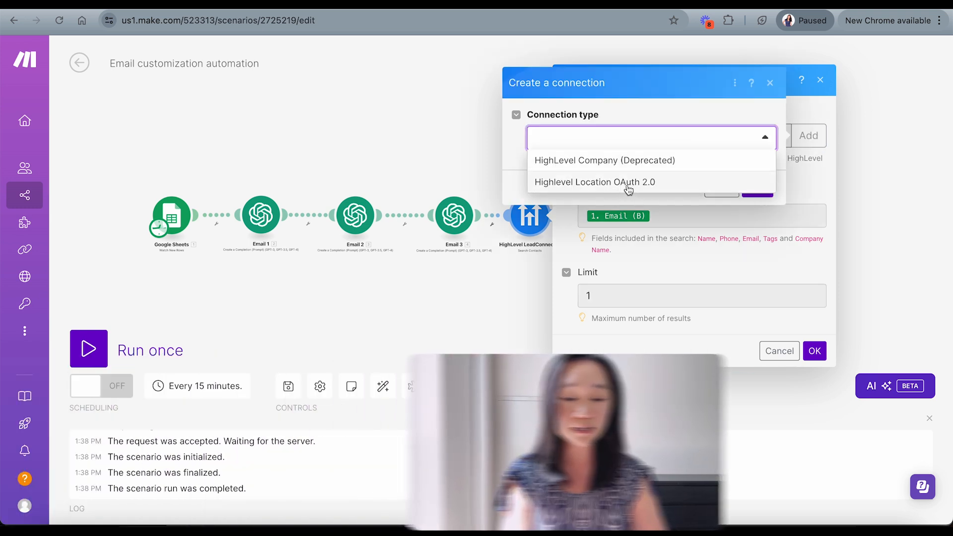
pyautogui.click(637, 183)
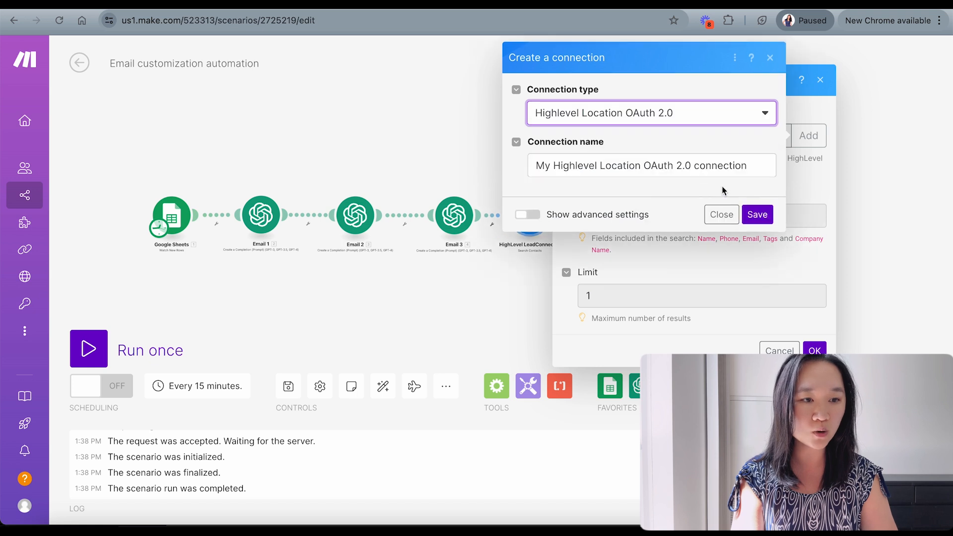
pyautogui.click(758, 215)
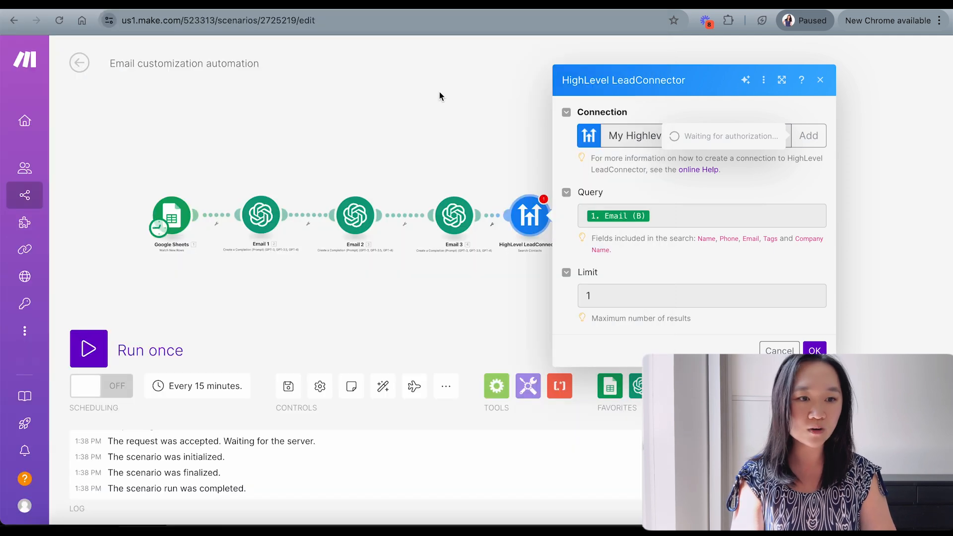
pyautogui.click(820, 80)
# Step: Reopen the Search Contacts module, set its query to the Google Sheets Email (B) field and its limit to 1
pyautogui.click(529, 215)
pyautogui.click(613, 224)
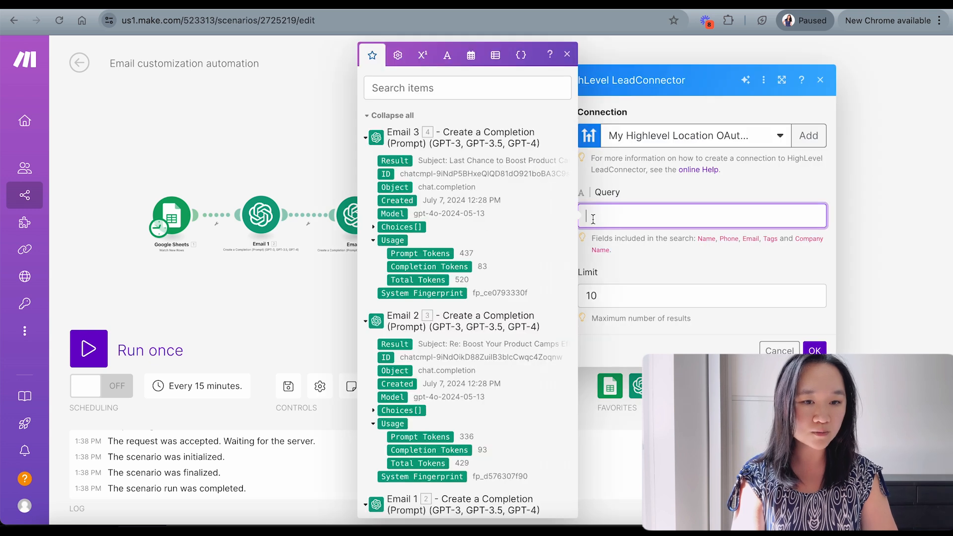
pyautogui.scroll(-10, 482, 224)
pyautogui.scroll(2, 439, 239)
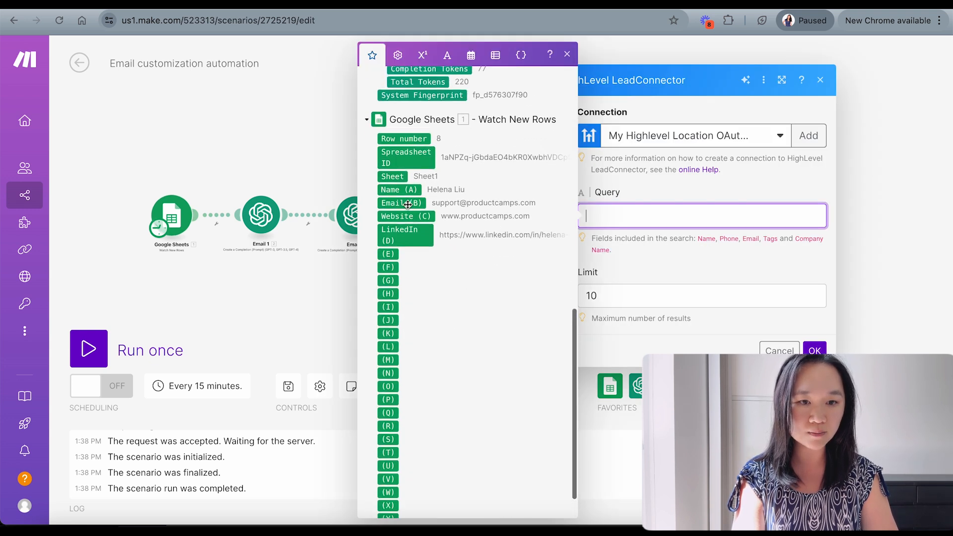
pyautogui.click(401, 207)
pyautogui.click(627, 300)
pyautogui.press('BackSpace')
pyautogui.click(830, 338)
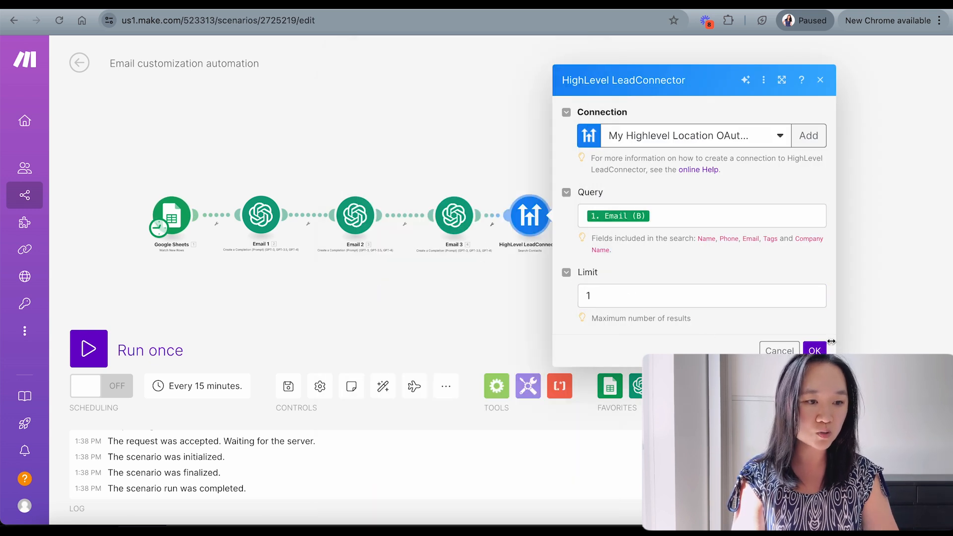
# Step: Confirm the Search Contacts settings, add a Router after that module, and spread its two empty branches further apart
pyautogui.click(814, 350)
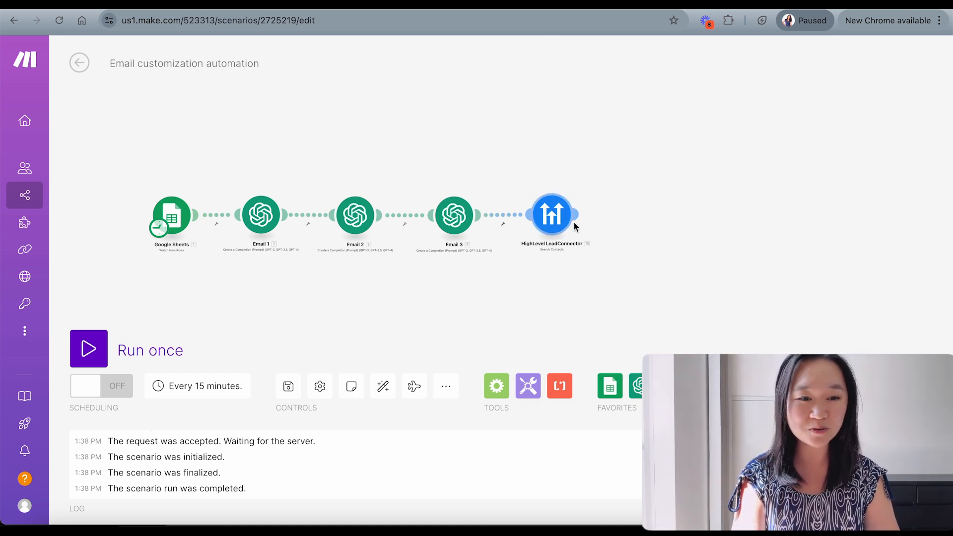
pyautogui.click(577, 214)
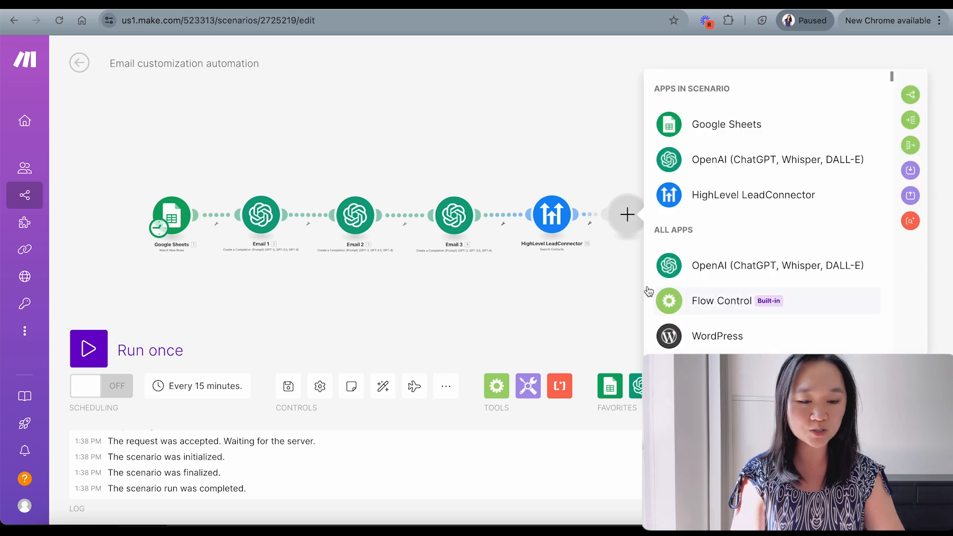
pyautogui.click(655, 298)
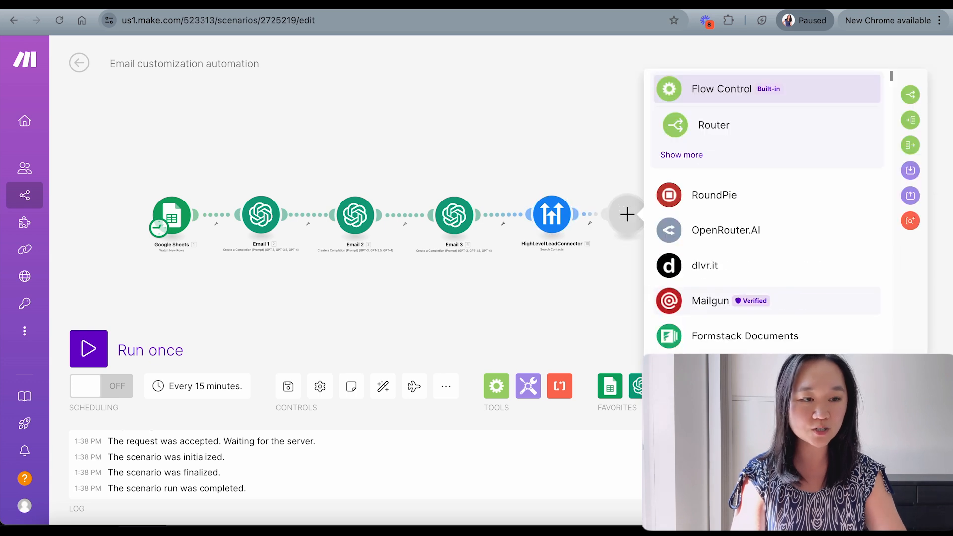
pyautogui.click(707, 124)
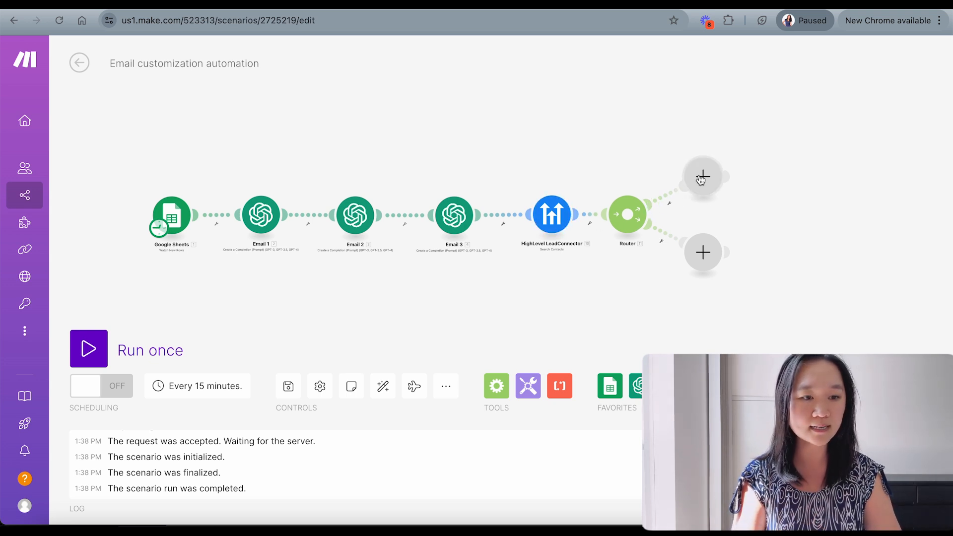
pyautogui.moveTo(700, 180); pyautogui.dragTo(701, 153)
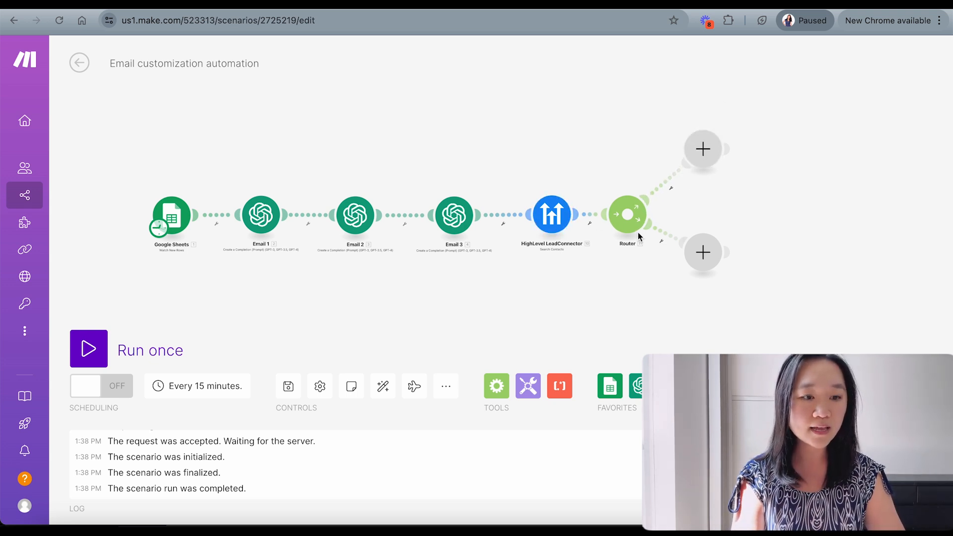
pyautogui.moveTo(700, 254); pyautogui.dragTo(708, 272)
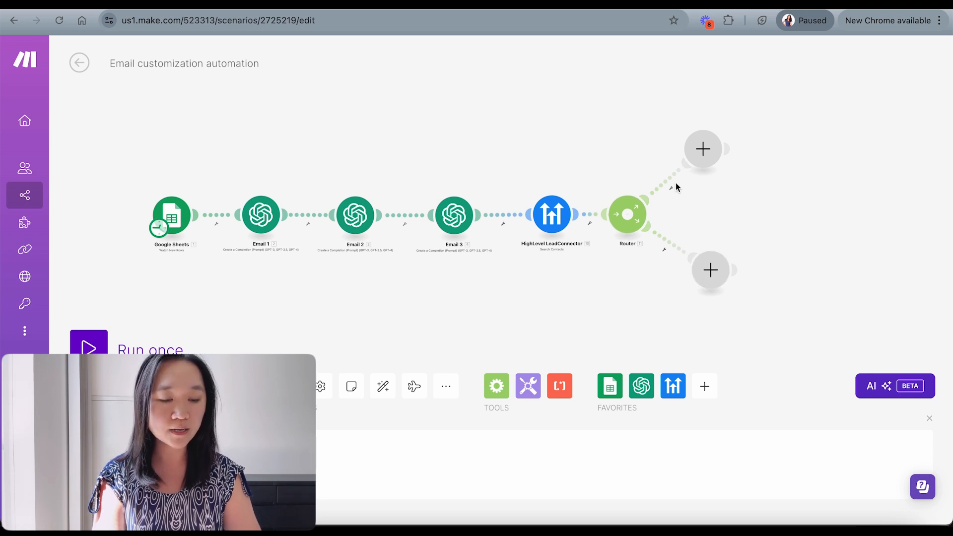
# Step: Set up a filter on the Router's upper route and label it "contact exist"
pyautogui.scroll(5, 673, 191)
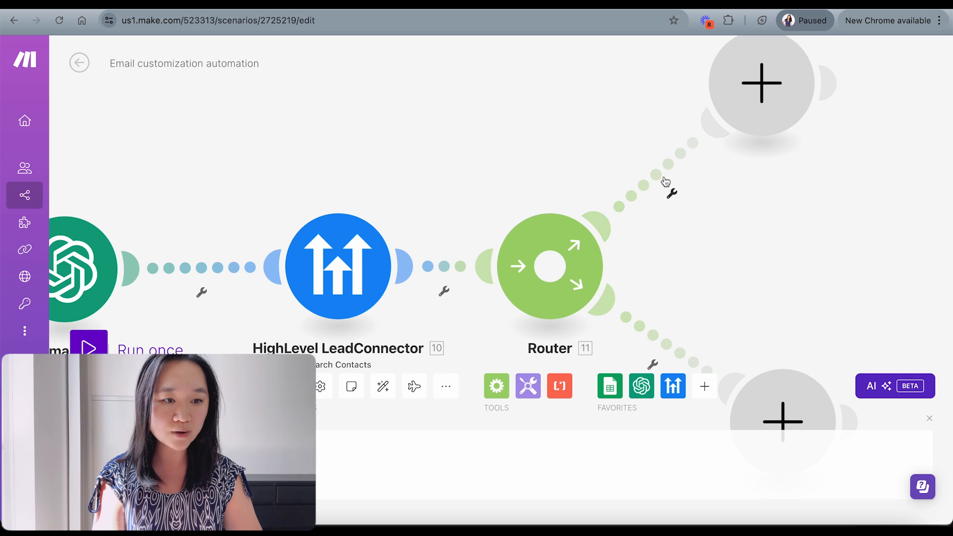
pyautogui.click(661, 182)
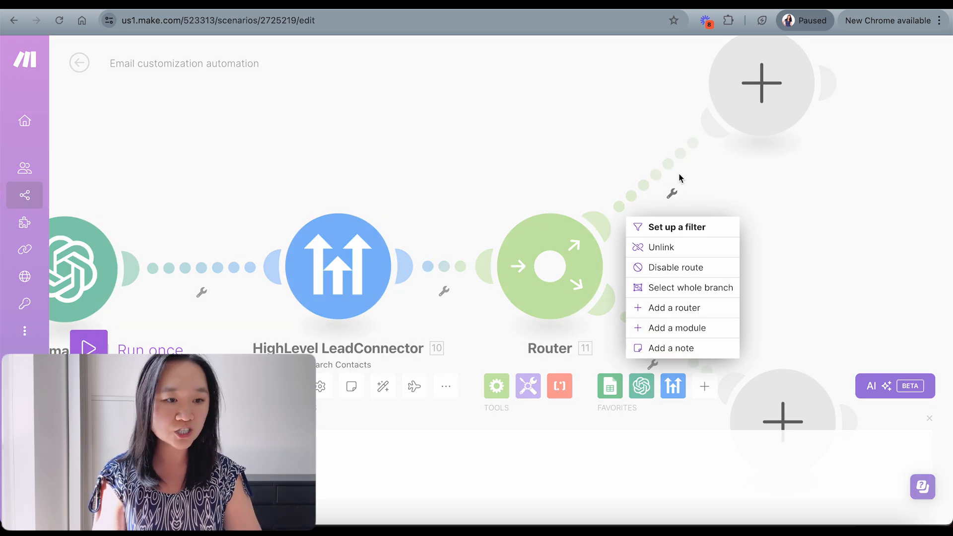
pyautogui.click(678, 222)
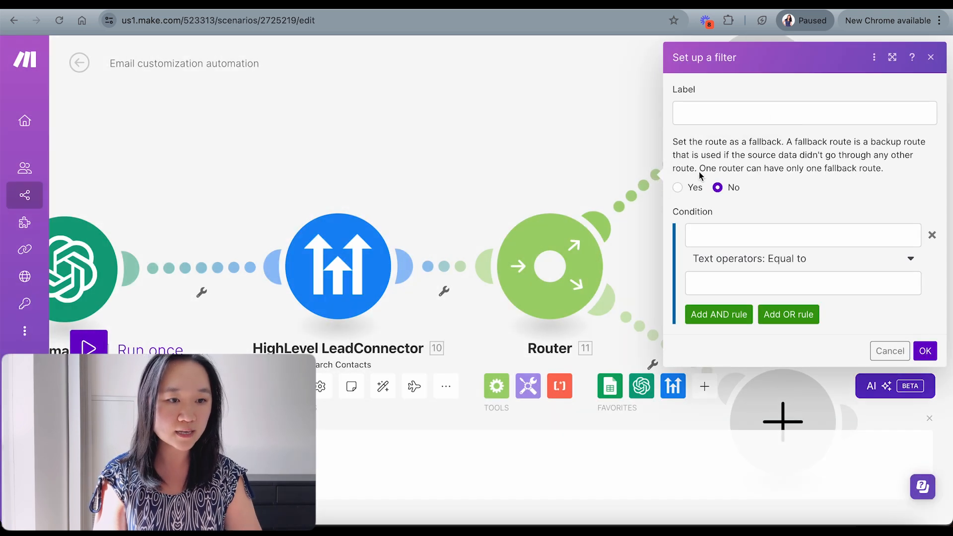
pyautogui.click(695, 111)
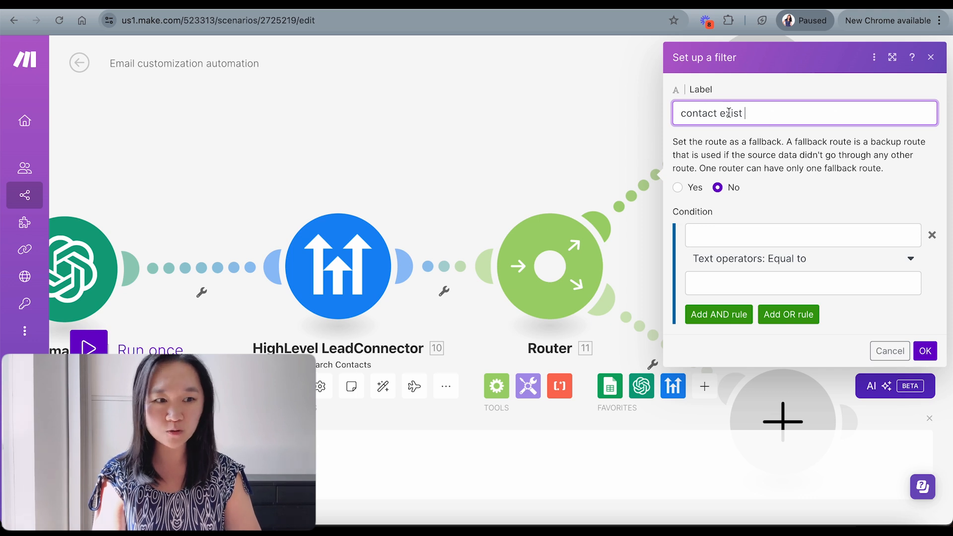
# Step: Make the filter condition require that the Email field from HighLevel Search Contacts exists, and confirm the filter
pyautogui.click(715, 234)
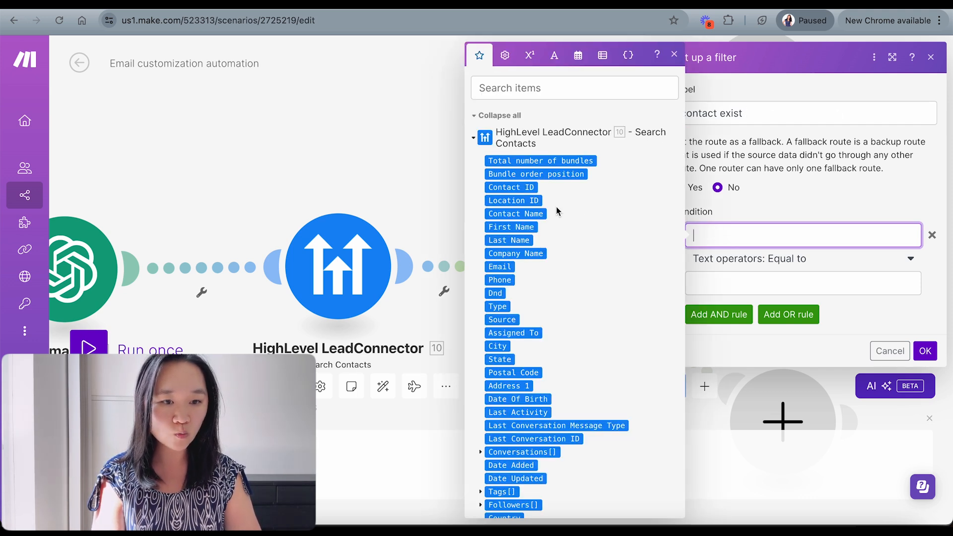
pyautogui.click(499, 269)
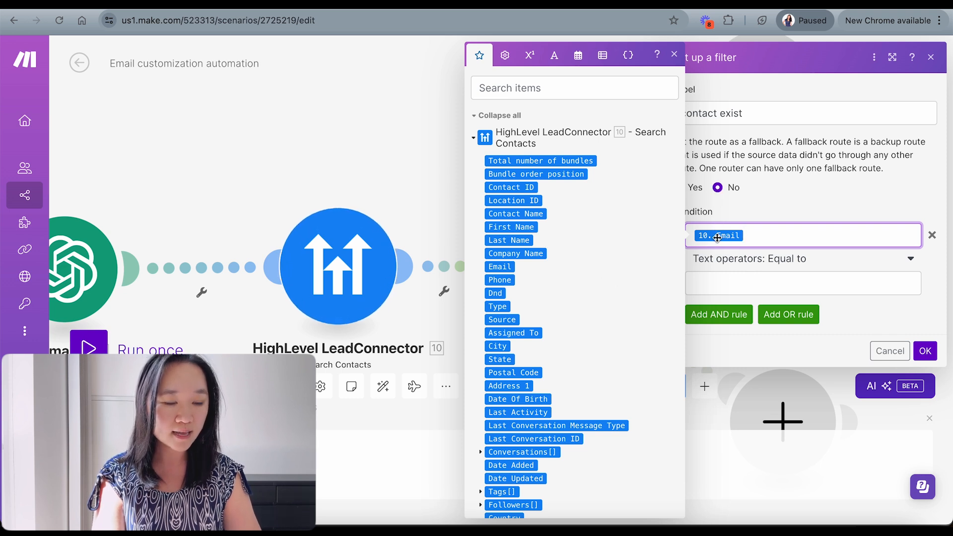
pyautogui.click(775, 259)
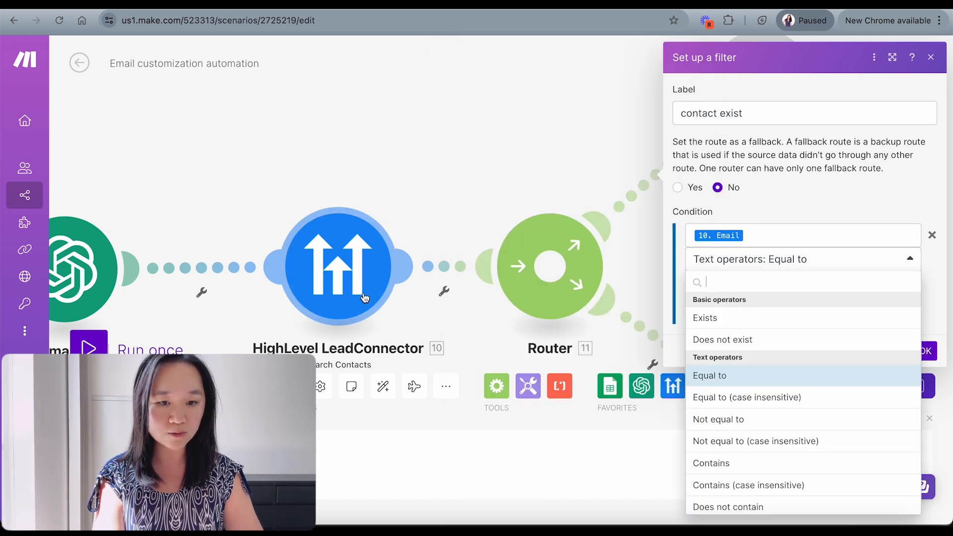
pyautogui.click(714, 319)
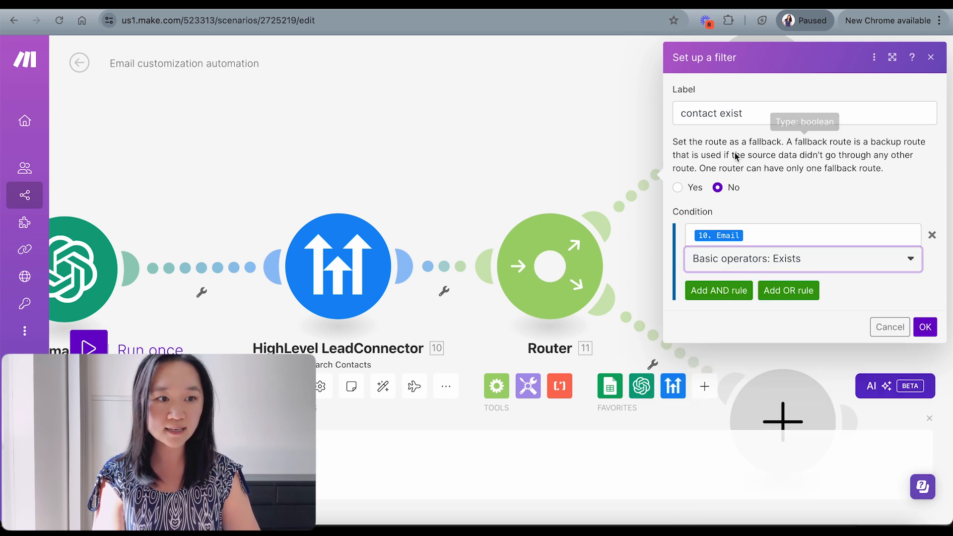
pyautogui.click(926, 328)
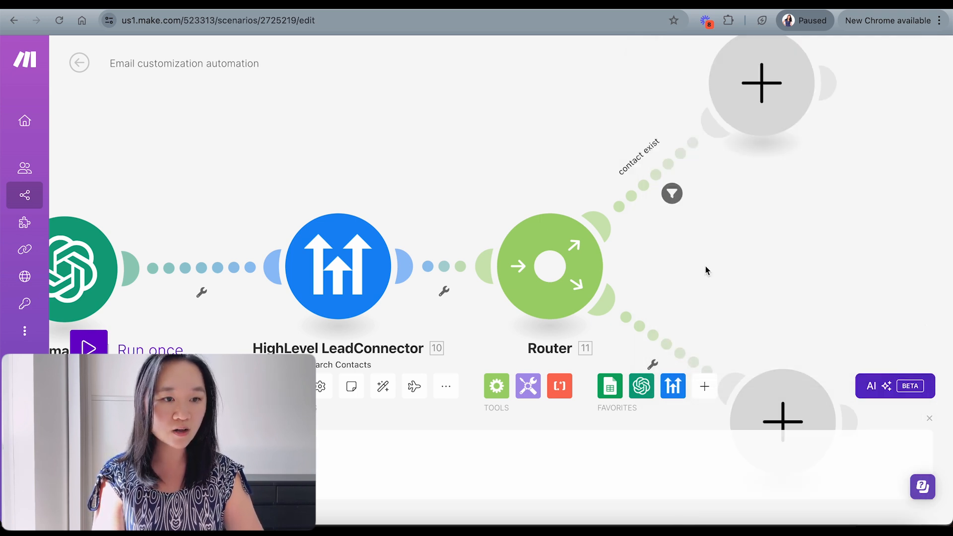
# Step: Switch to HighLevel and open the Custom Fields page in the location's settings
pyautogui.scroll(-3, 705, 266)
pyautogui.click(737, 150)
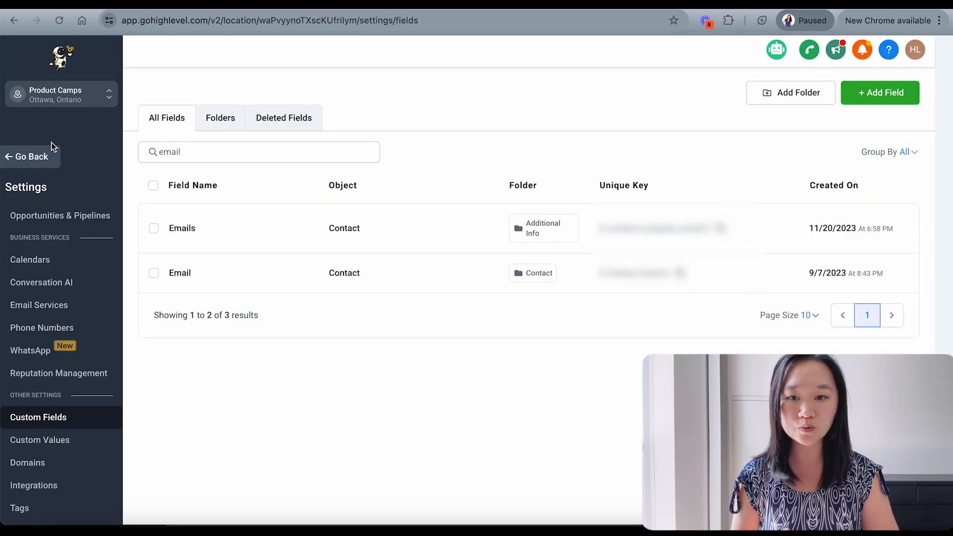
pyautogui.click(33, 158)
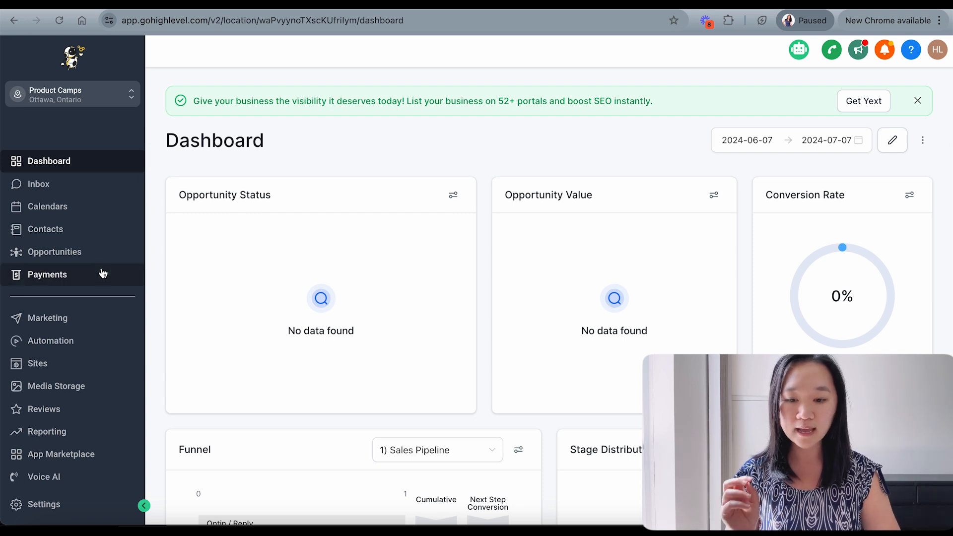
pyautogui.click(45, 504)
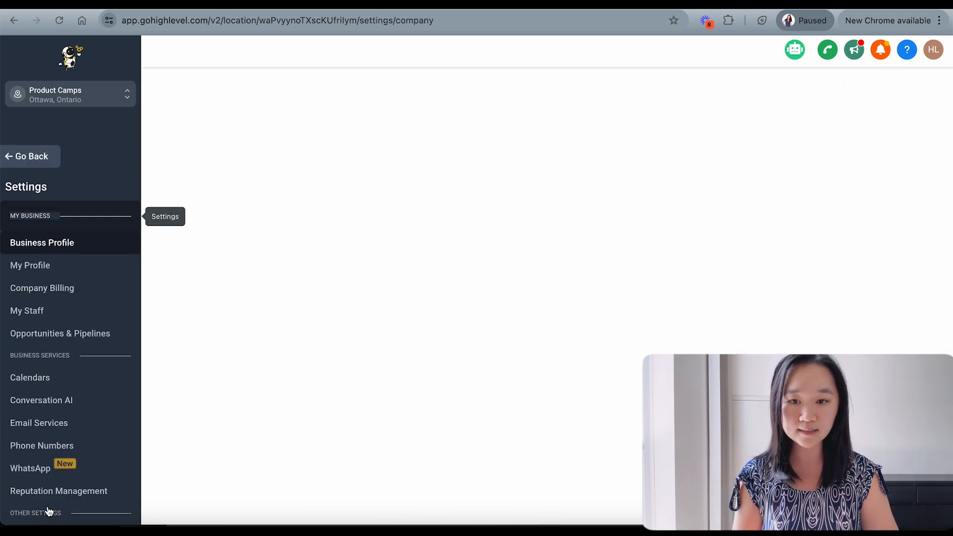
pyautogui.scroll(-3, 69, 302)
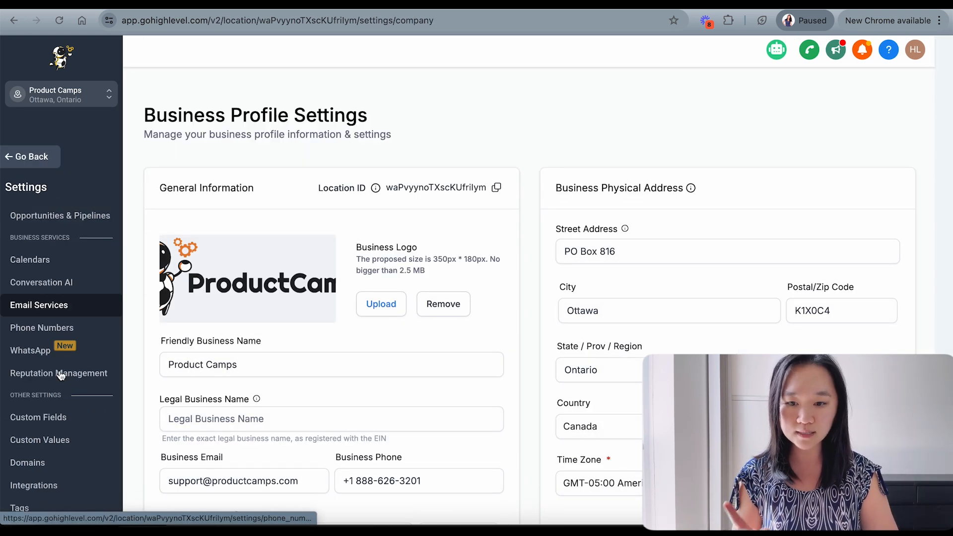
pyautogui.click(43, 421)
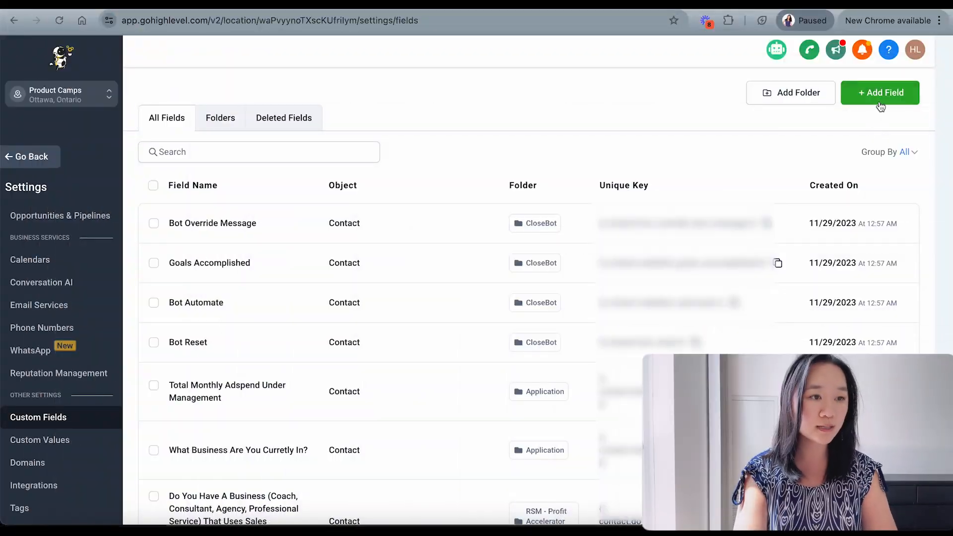
# Step: Create a Multi Line custom field named Email 1 for the Contact object in the Additional Info group
pyautogui.click(880, 97)
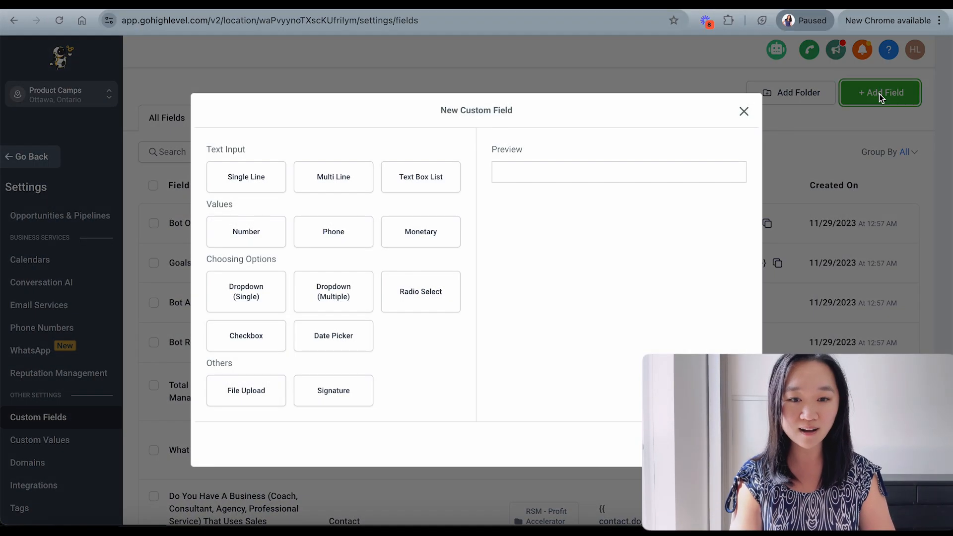
pyautogui.click(335, 184)
pyautogui.click(726, 443)
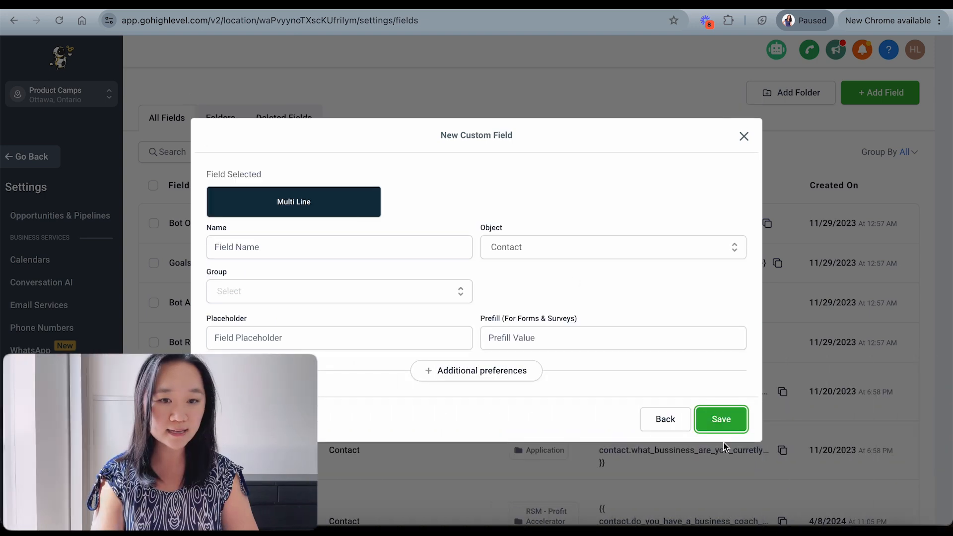
pyautogui.click(294, 246)
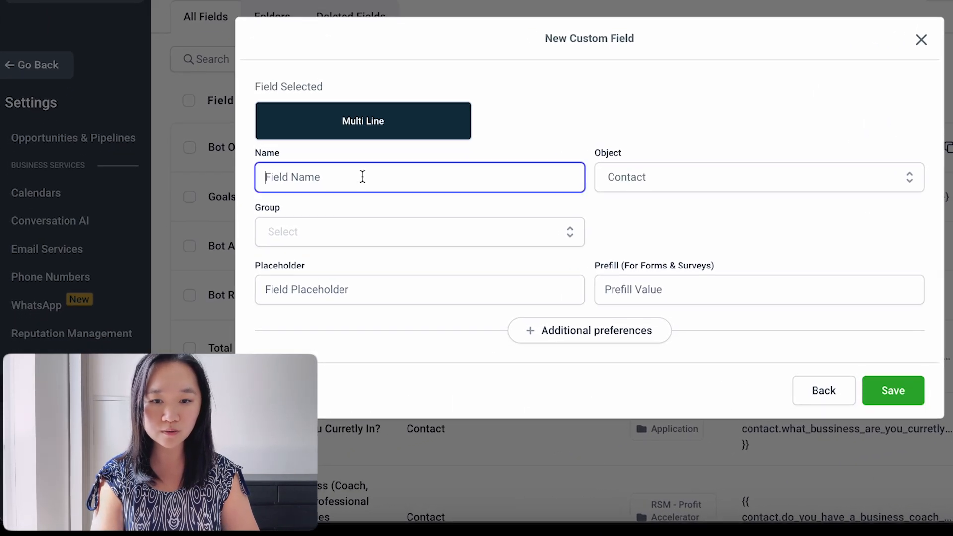
pyautogui.write('Email 1')
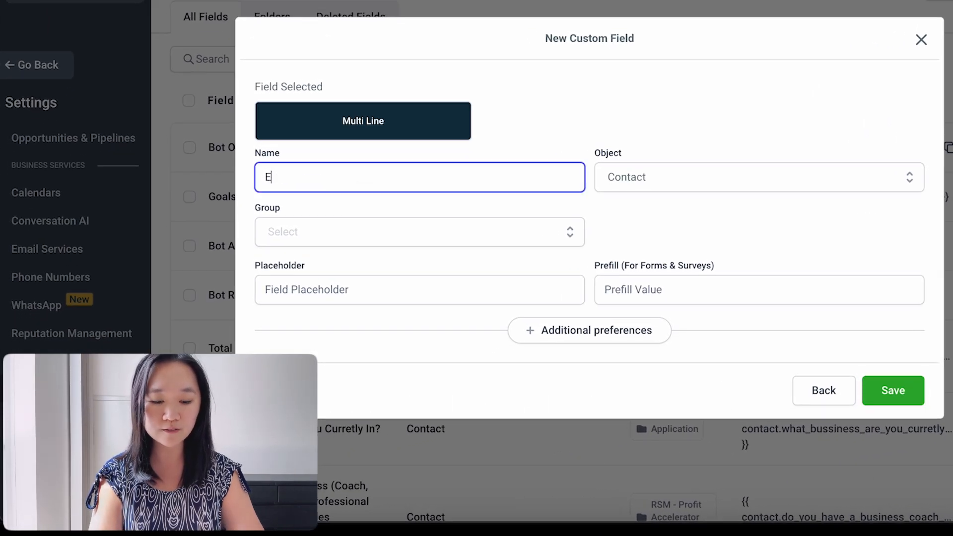
pyautogui.click(341, 234)
pyautogui.scroll(-3, 350, 300)
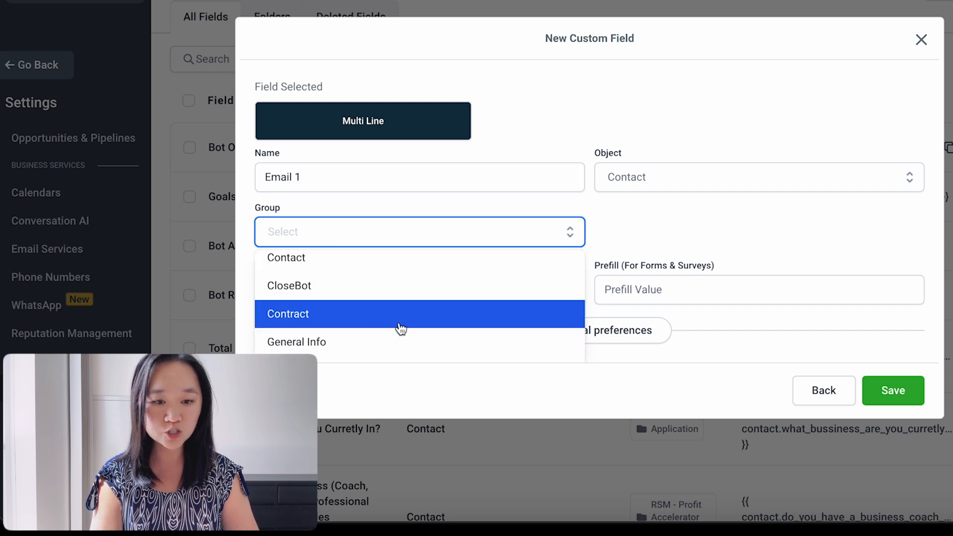
pyautogui.scroll(-2, 372, 308)
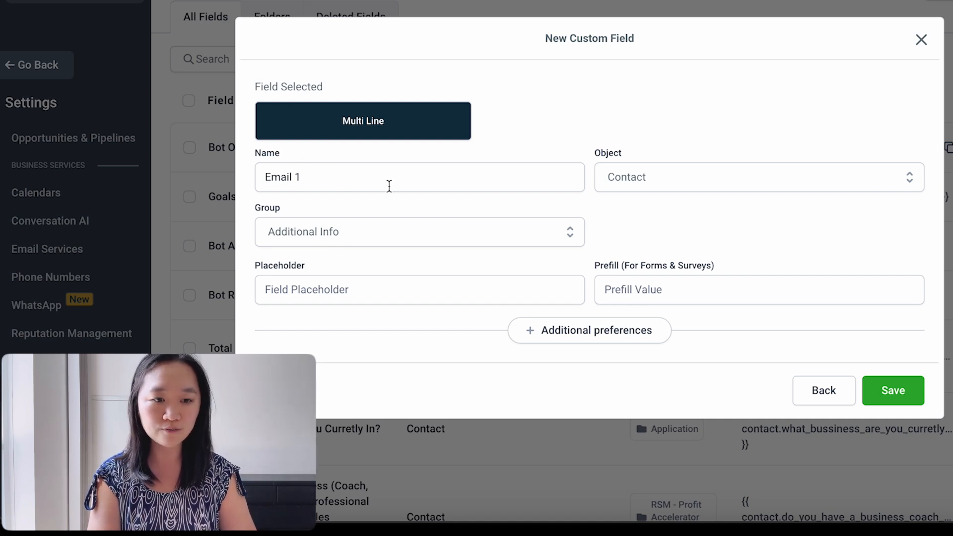
pyautogui.click(893, 390)
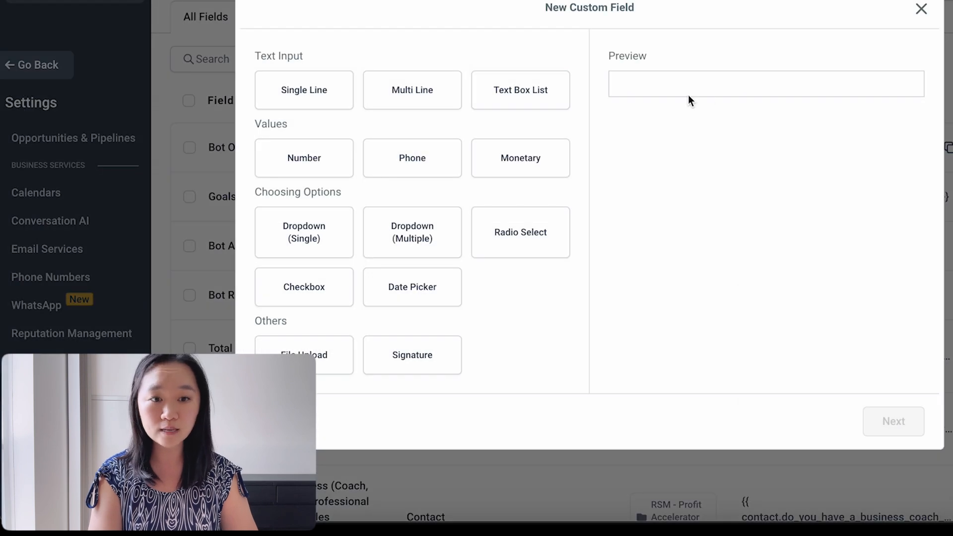
# Step: Create Multi Line contact fields Email 2 and Email 3 in the Additional Info group, and return to the Make scenario
pyautogui.click(449, 98)
pyautogui.click(893, 421)
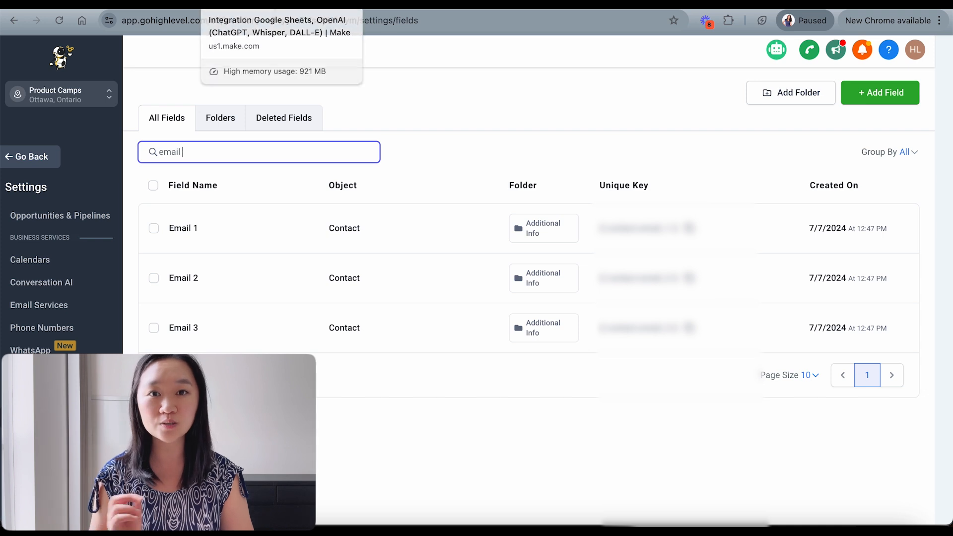
pyautogui.click(278, 4)
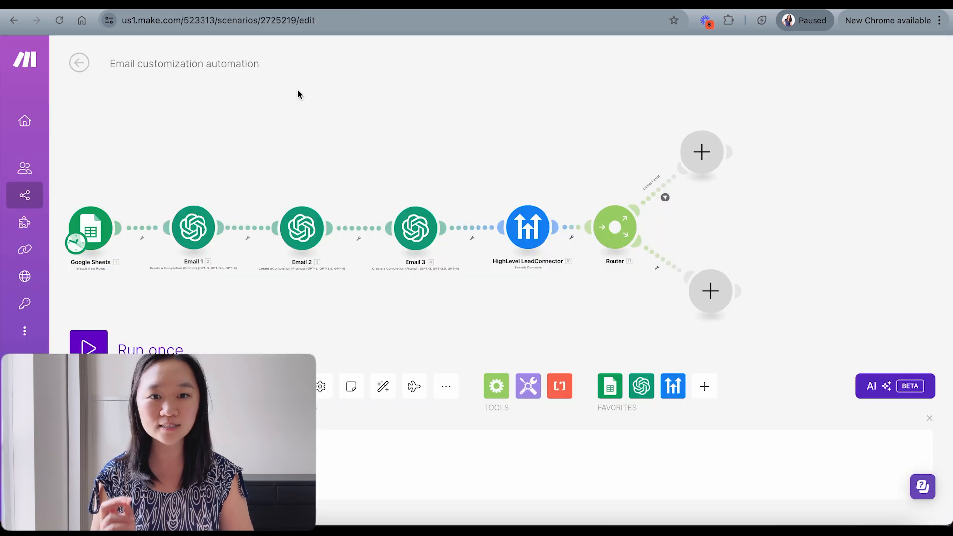
pyautogui.click(701, 152)
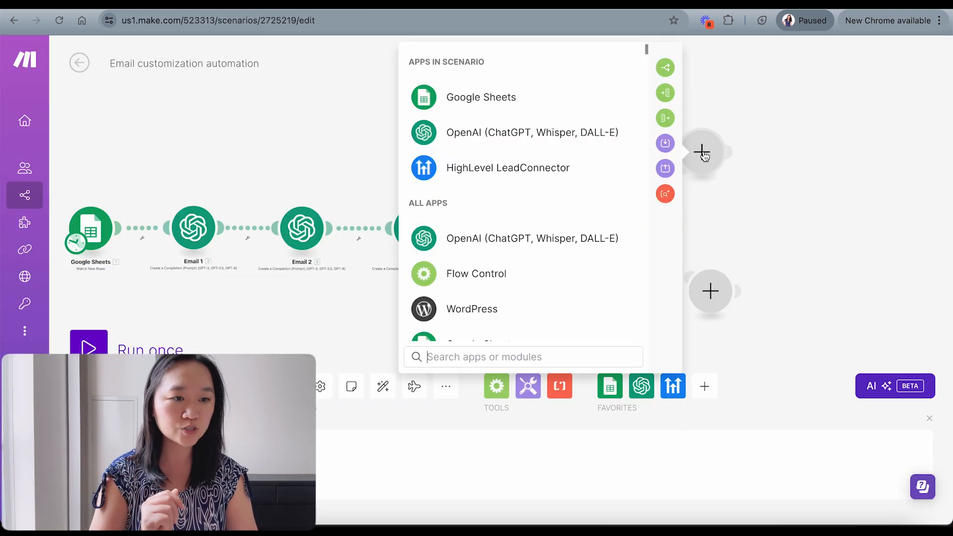
pyautogui.click(493, 171)
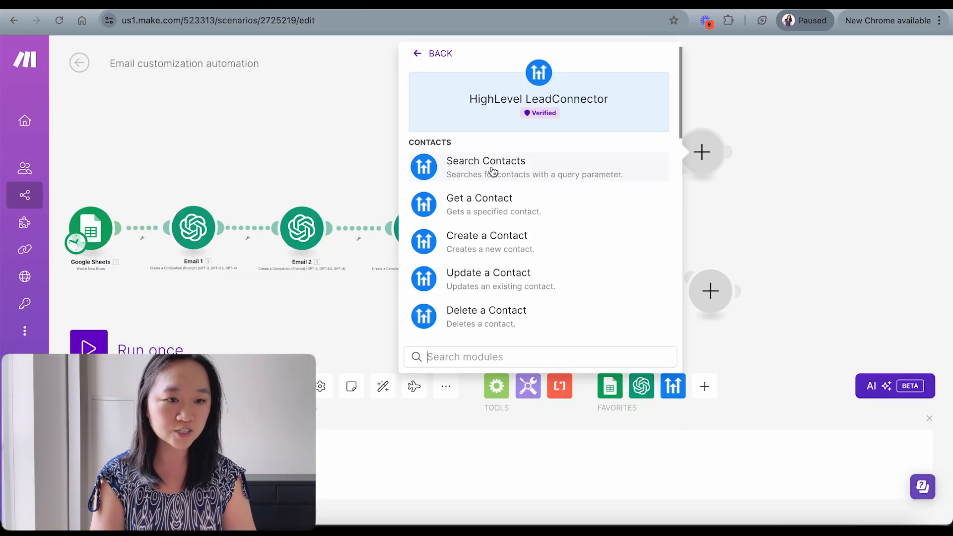
pyautogui.click(720, 187)
# Step: Add a HighLevel LeadConnector "Update a Contact" module at the end of the Router's "contact exist" route
pyautogui.scroll(5, 676, 207)
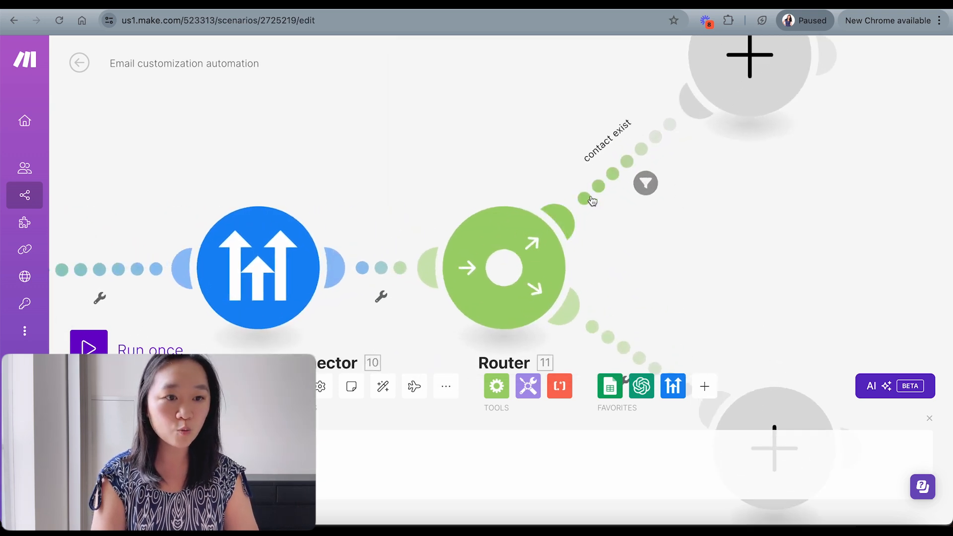
pyautogui.moveTo(778, 191); pyautogui.dragTo(705, 254)
pyautogui.click(673, 123)
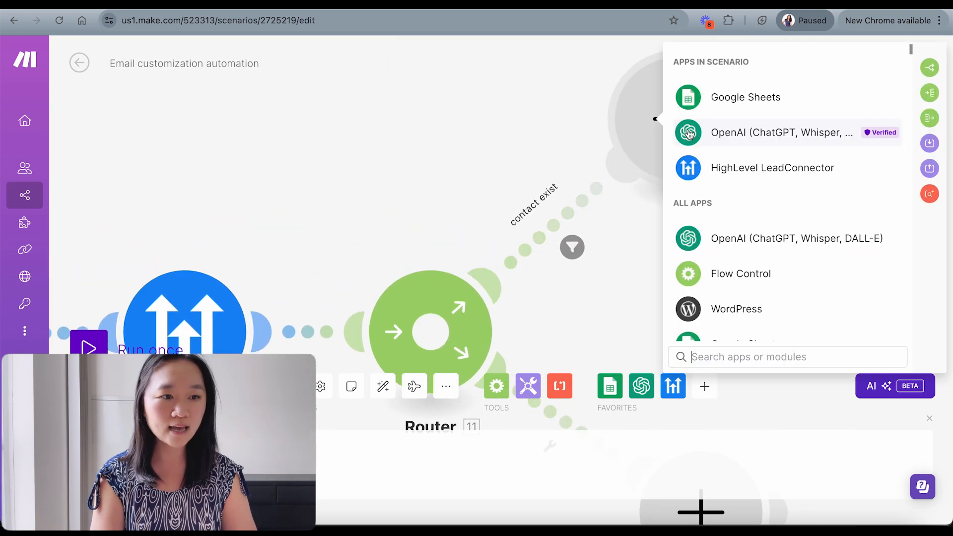
pyautogui.click(704, 174)
pyautogui.scroll(-2, 747, 170)
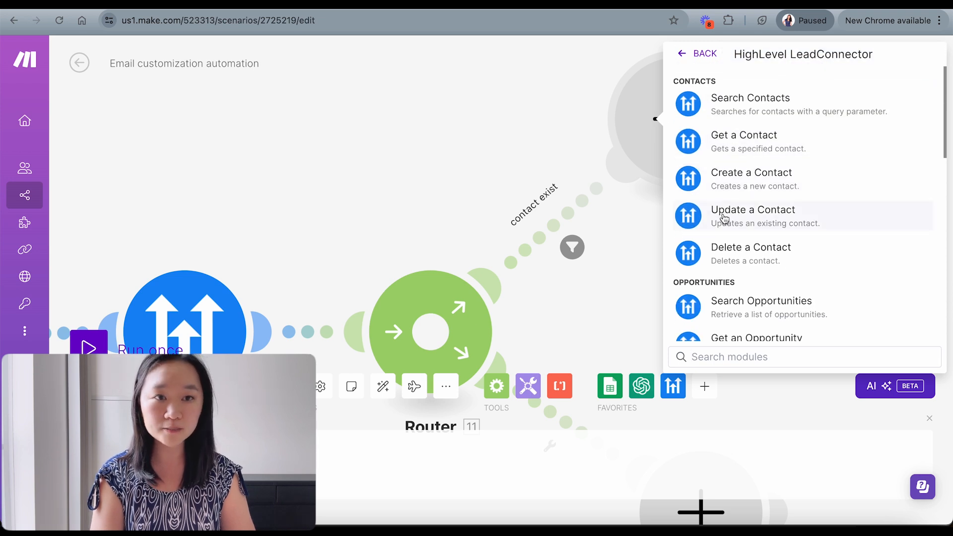
pyautogui.click(724, 219)
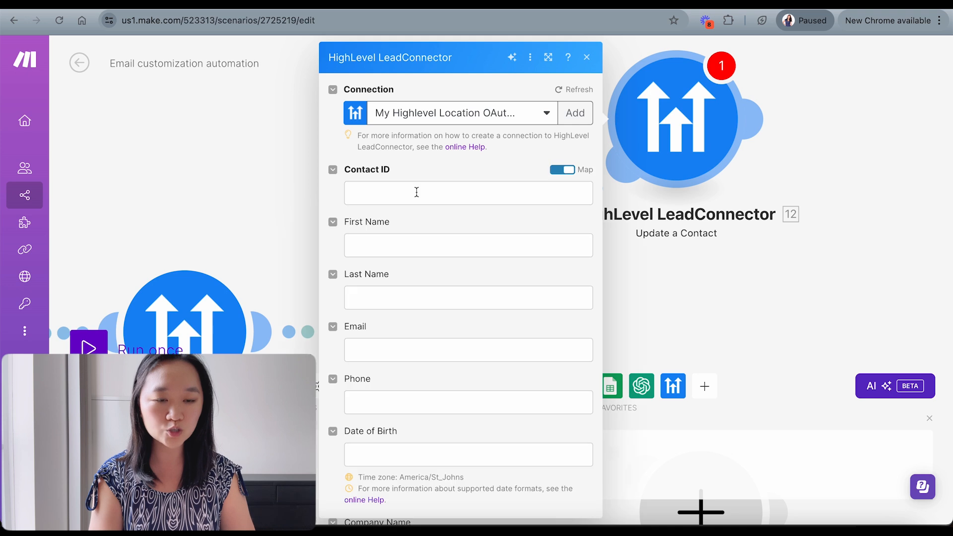
# Step: Map the Update a Contact module's Contact ID to the Contact ID from the Search Contacts module
pyautogui.scroll(-4, 397, 261)
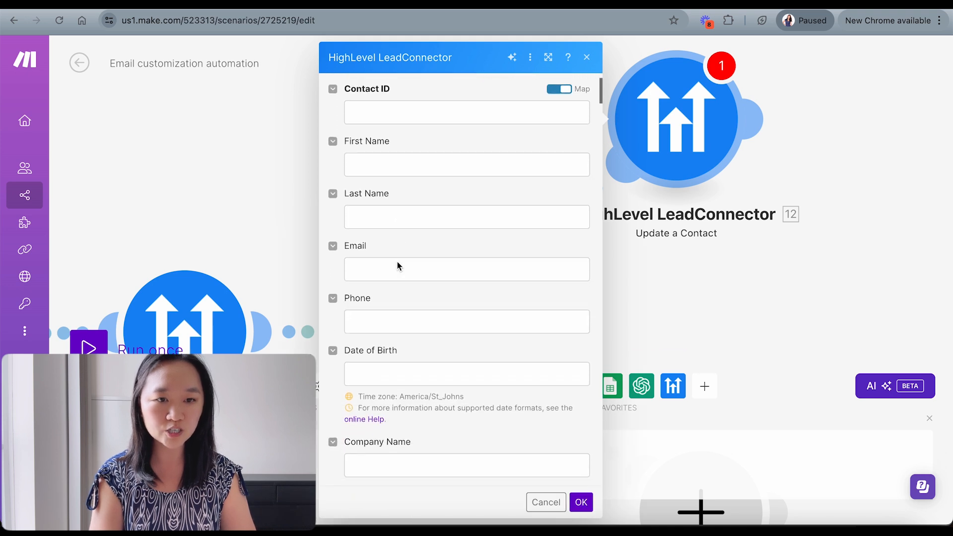
pyautogui.scroll(4, 398, 261)
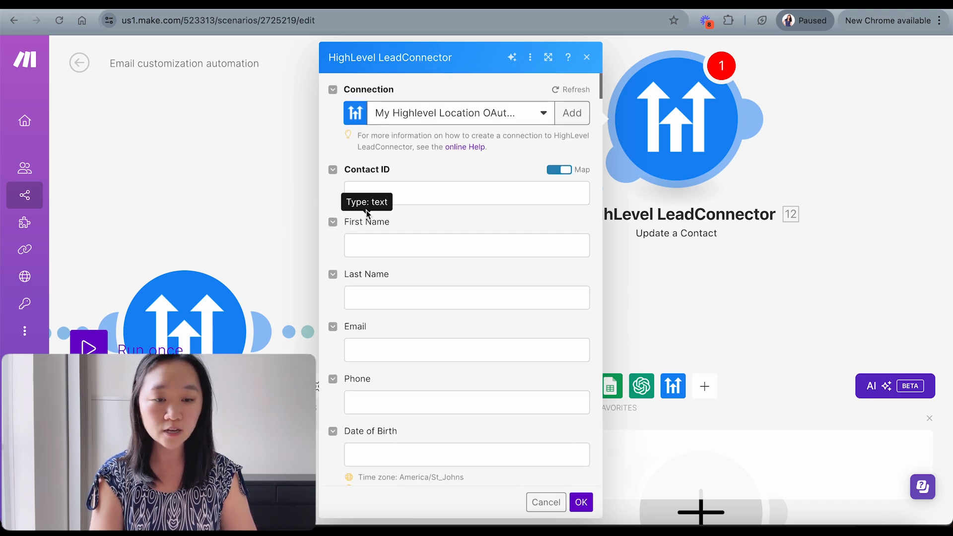
pyautogui.click(371, 193)
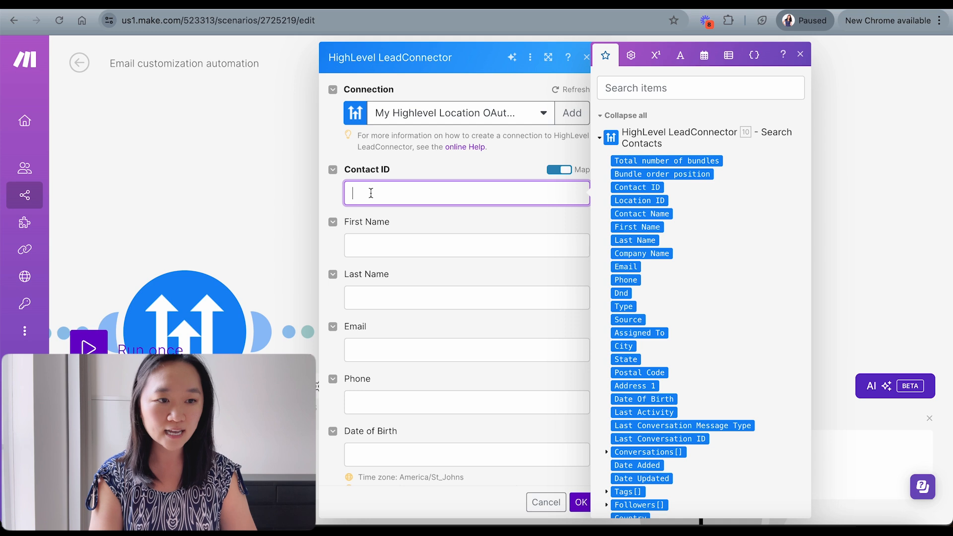
pyautogui.click(638, 188)
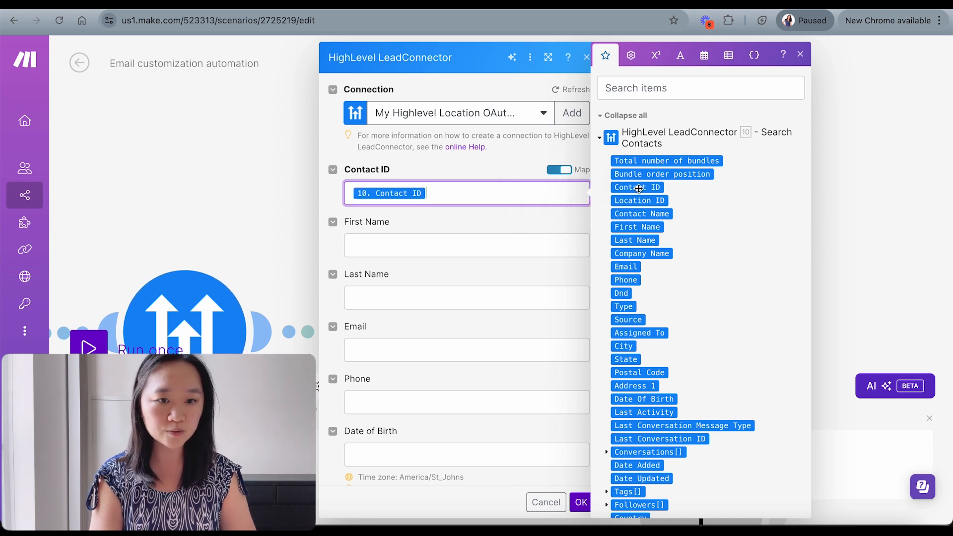
# Step: Look through the contact fields and the available Google Sheets values, down to the Email 1, Email 2 and Email 3 custom fields
pyautogui.scroll(-1, 461, 204)
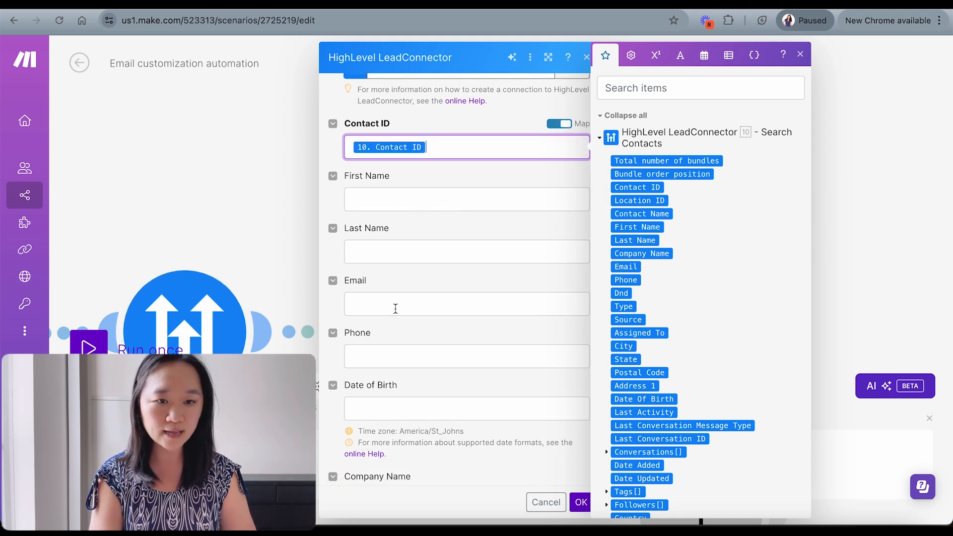
pyautogui.scroll(-2, 396, 309)
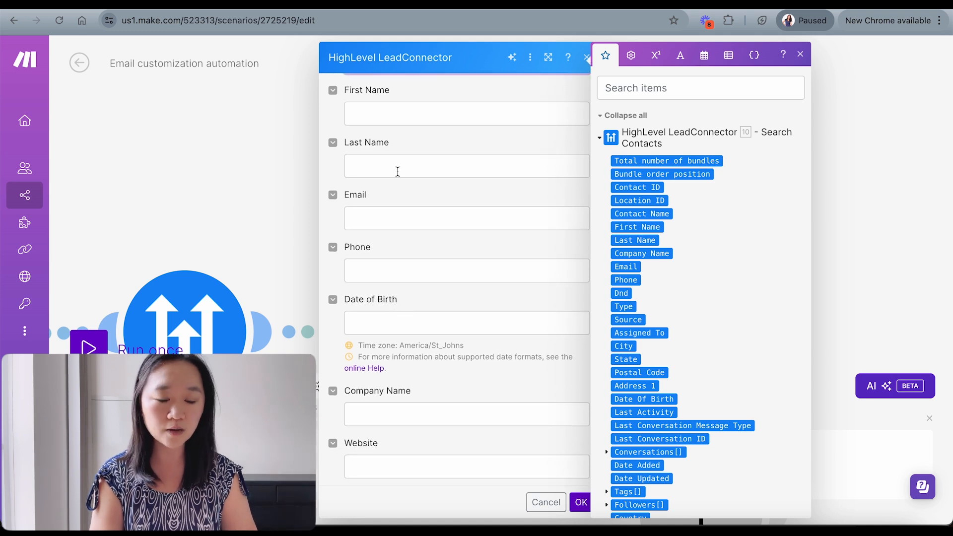
pyautogui.click(367, 113)
pyautogui.scroll(-10, 755, 263)
pyautogui.scroll(-7, 755, 264)
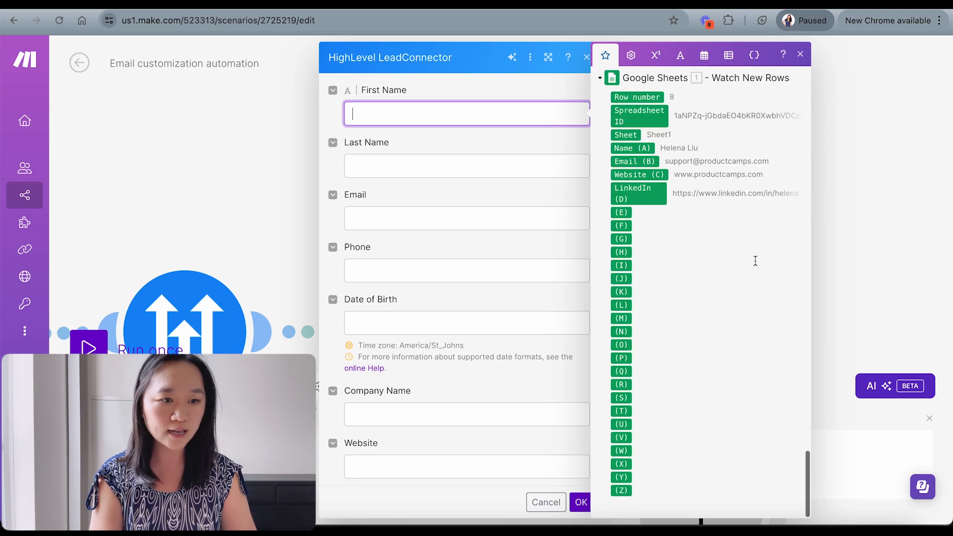
pyautogui.scroll(-7, 424, 163)
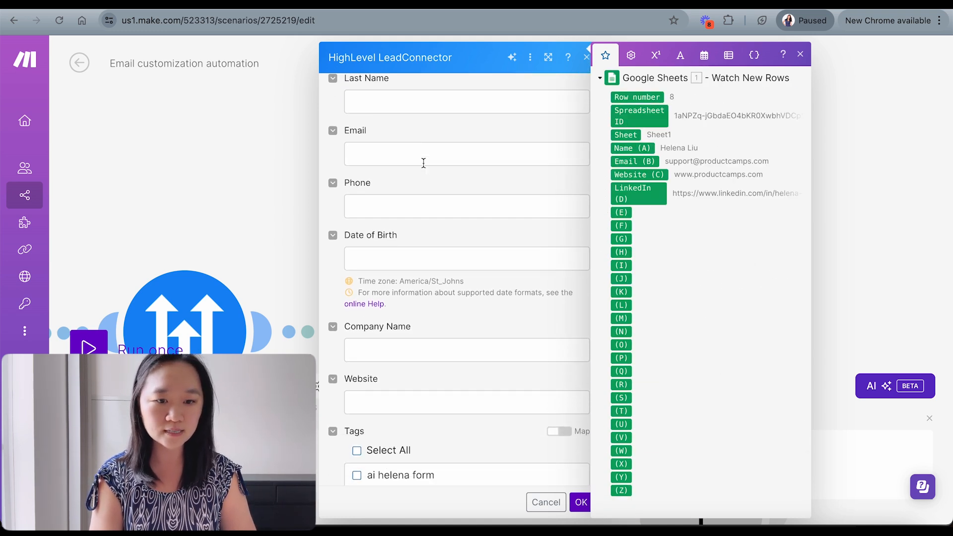
pyautogui.scroll(-5, 424, 223)
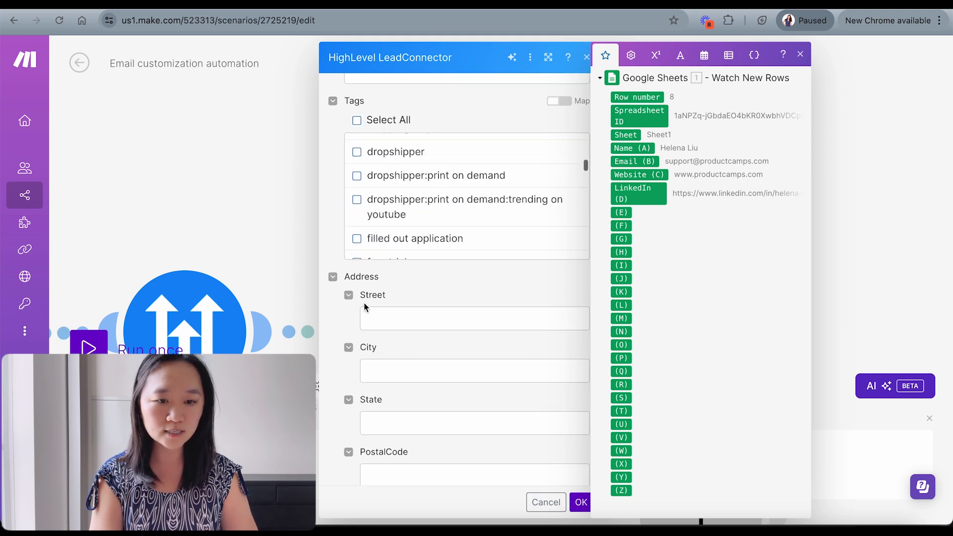
pyautogui.scroll(-10, 363, 306)
pyautogui.scroll(-20, 335, 323)
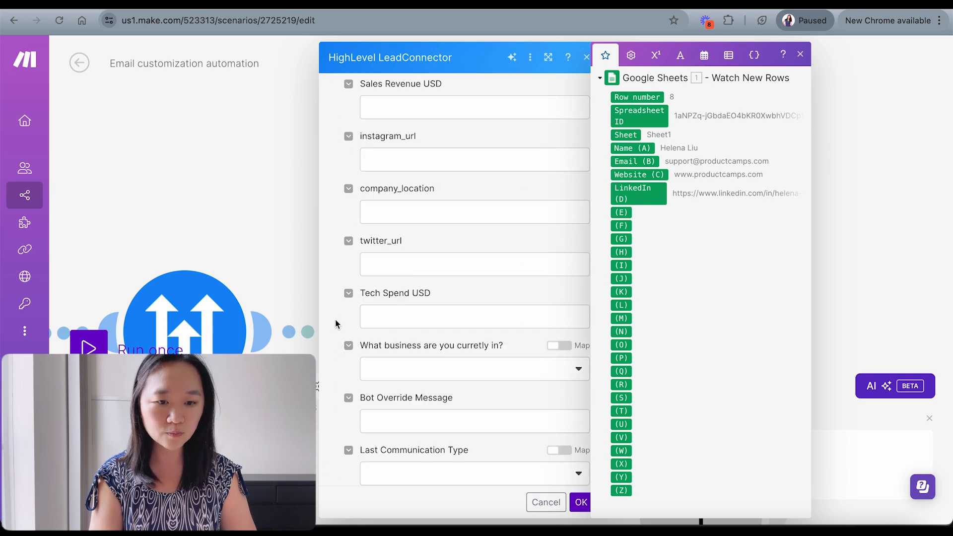
pyautogui.scroll(-6, 335, 323)
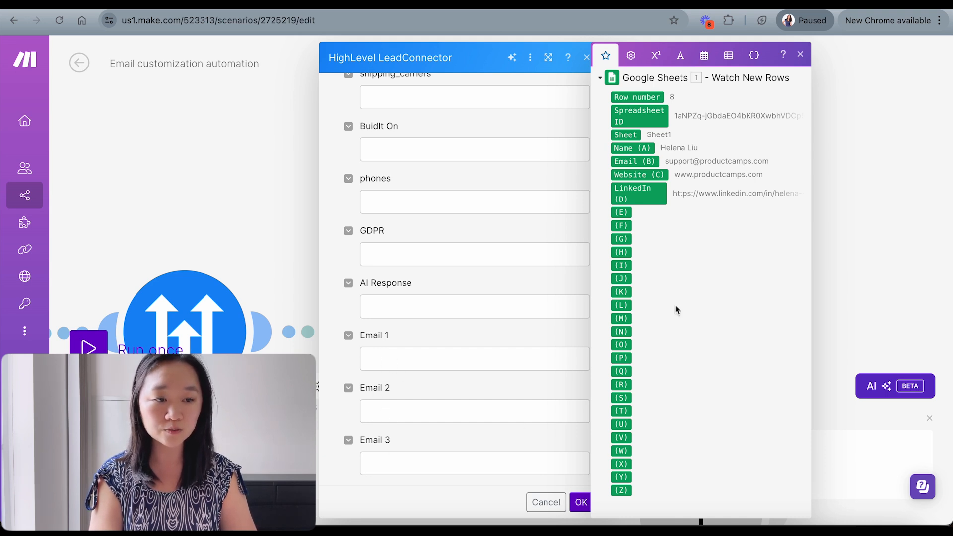
# Step: Map the Email 1 custom field to the Message Content under Choices of the Email 1 OpenAI completion
pyautogui.scroll(6, 675, 309)
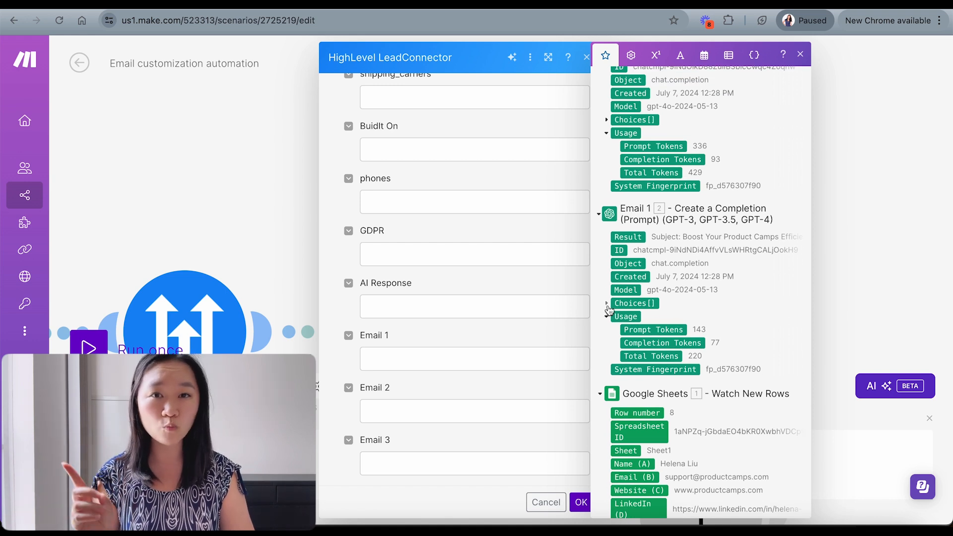
pyautogui.click(608, 303)
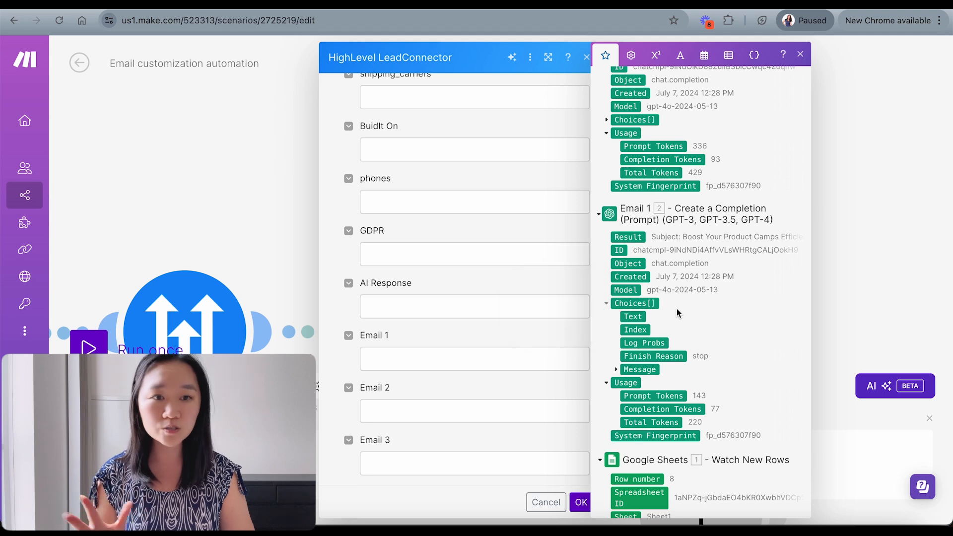
pyautogui.click(617, 370)
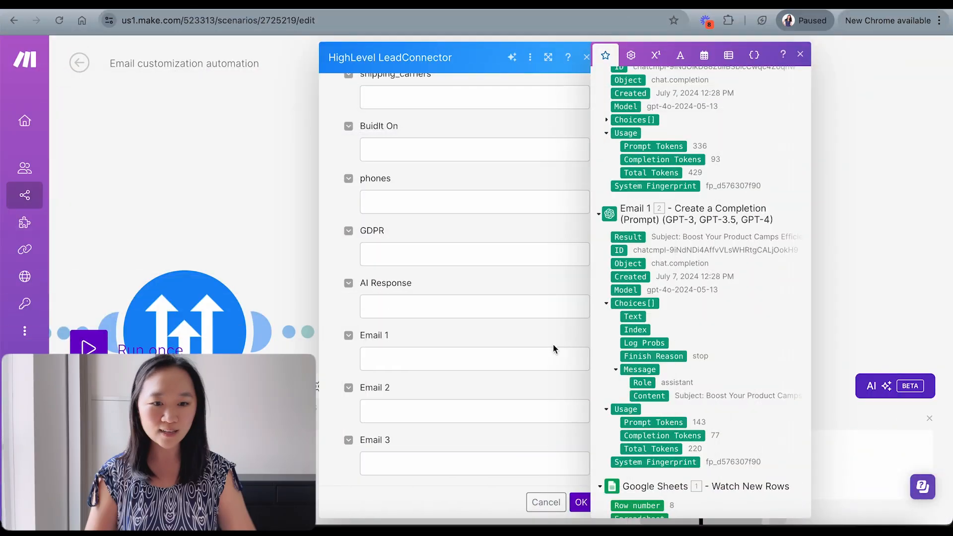
pyautogui.click(390, 361)
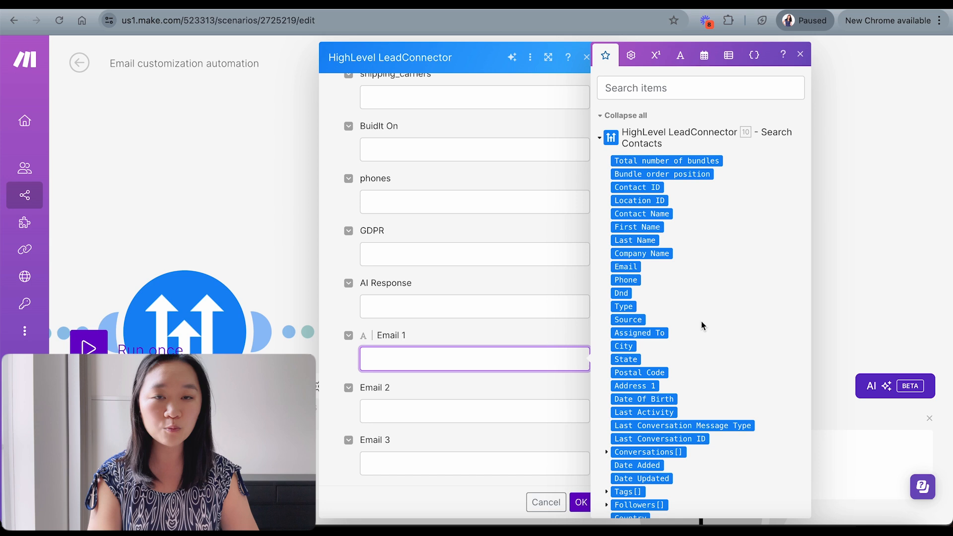
pyautogui.scroll(-15, 710, 319)
pyautogui.scroll(6, 630, 184)
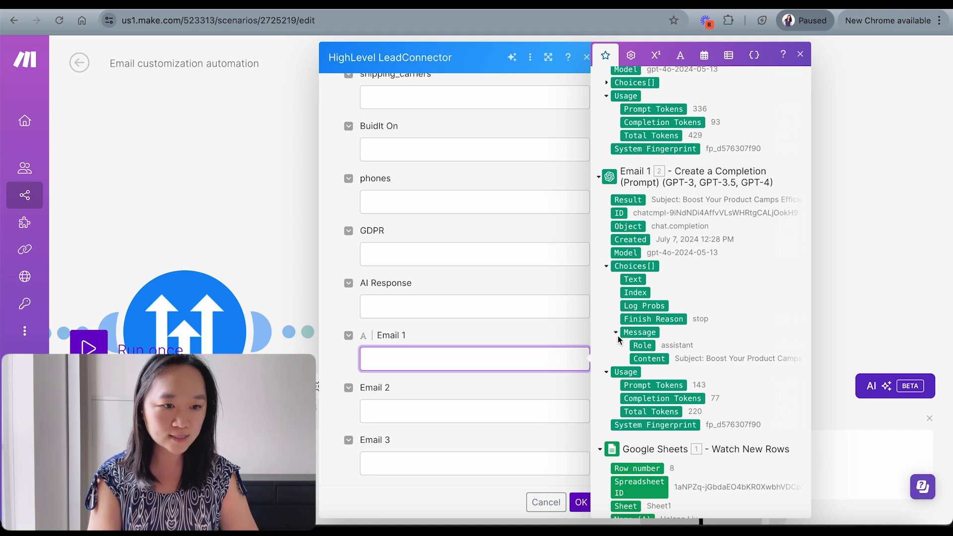
pyautogui.click(653, 359)
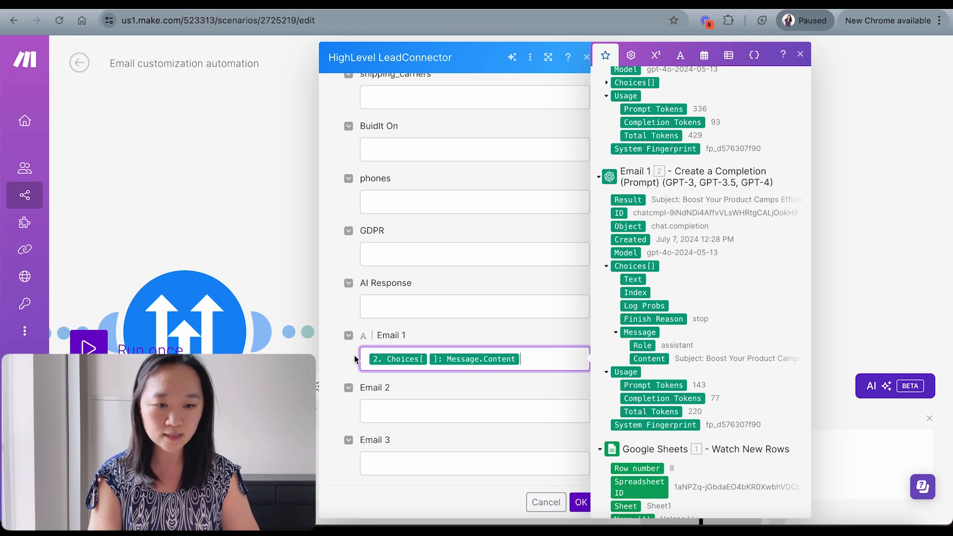
# Step: Map the Email 2 custom field to the Message Content under Choices of the Email 2 OpenAI completion
pyautogui.scroll(5, 648, 311)
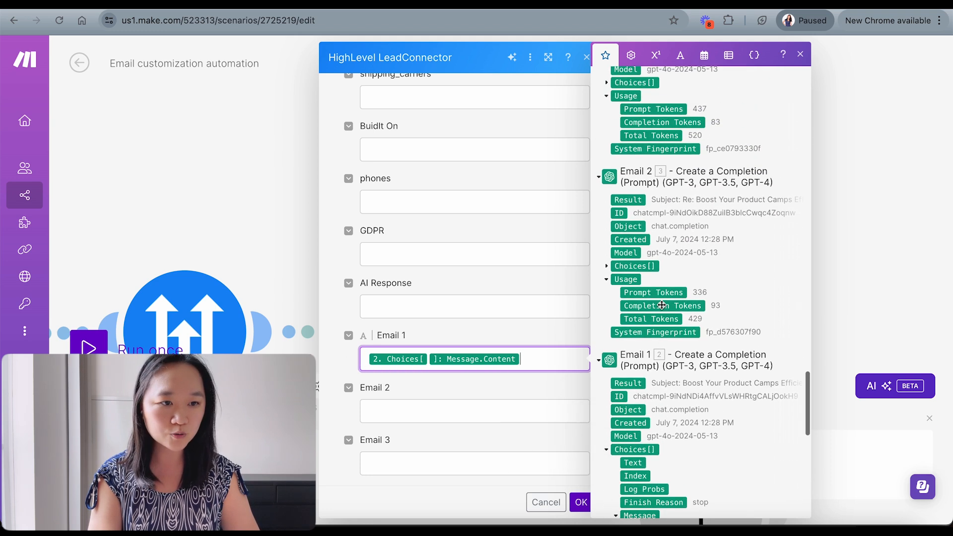
pyautogui.click(606, 270)
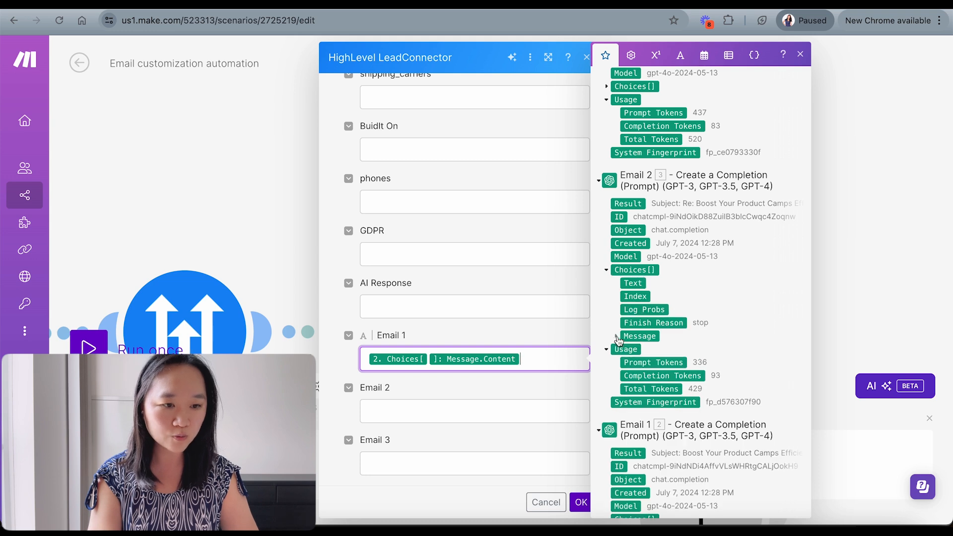
pyautogui.click(616, 337)
pyautogui.click(451, 410)
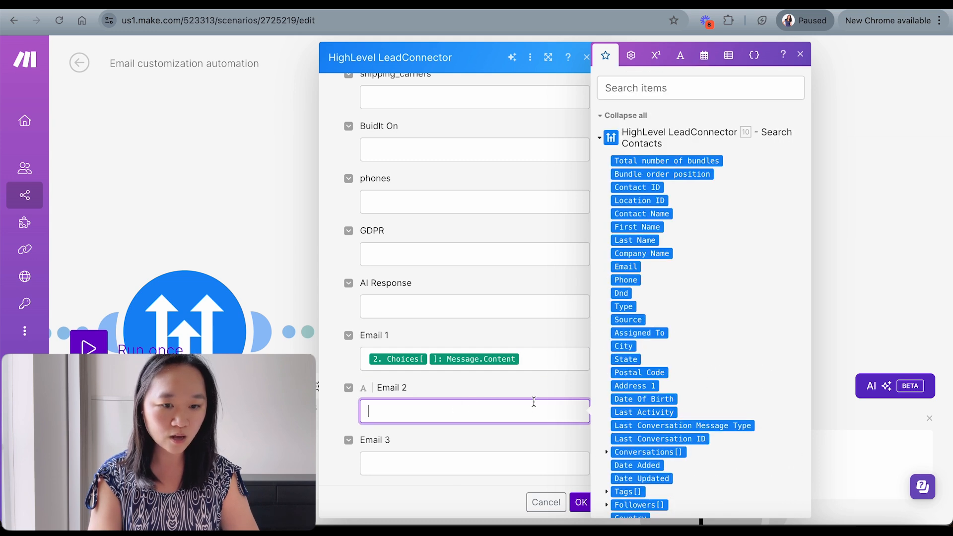
pyautogui.scroll(-20, 661, 356)
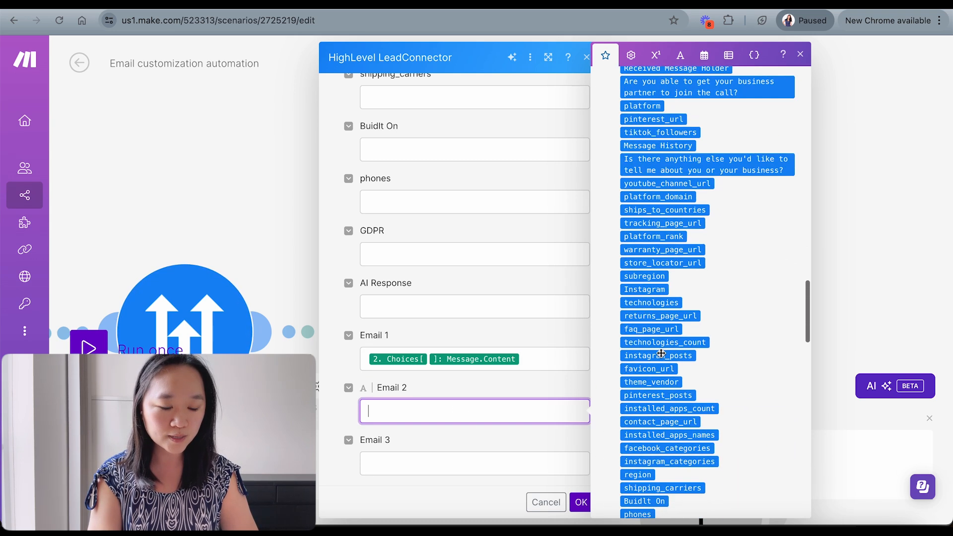
pyautogui.scroll(-6, 661, 356)
pyautogui.click(651, 340)
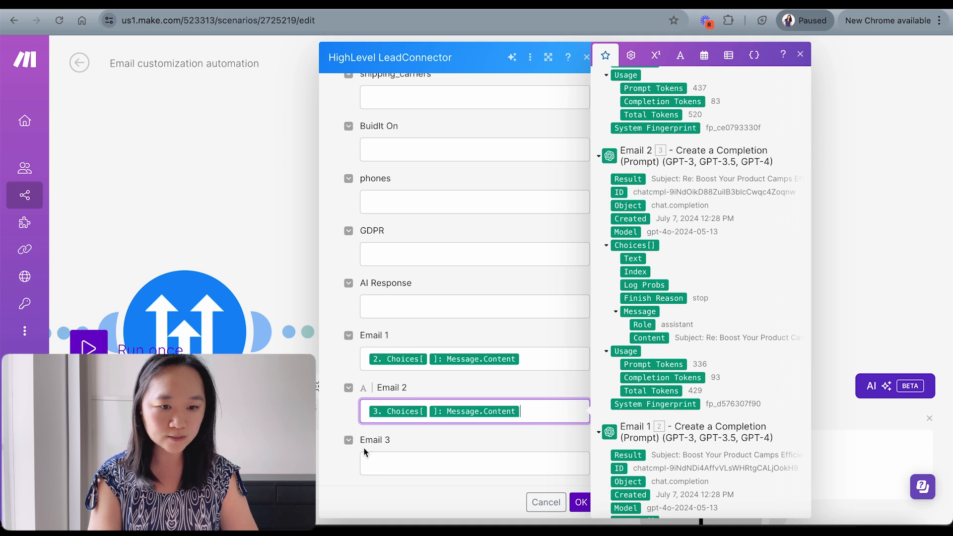
# Step: Map the Email 3 custom field to the Message Content under Choices of the Email 3 OpenAI completion
pyautogui.click(383, 462)
pyautogui.scroll(-10, 685, 338)
pyautogui.scroll(-20, 685, 338)
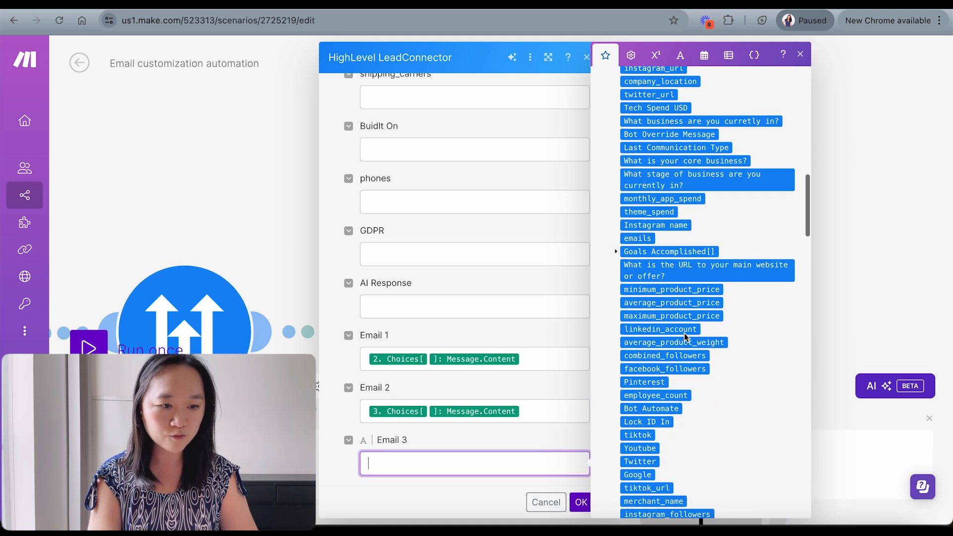
pyautogui.scroll(4, 685, 334)
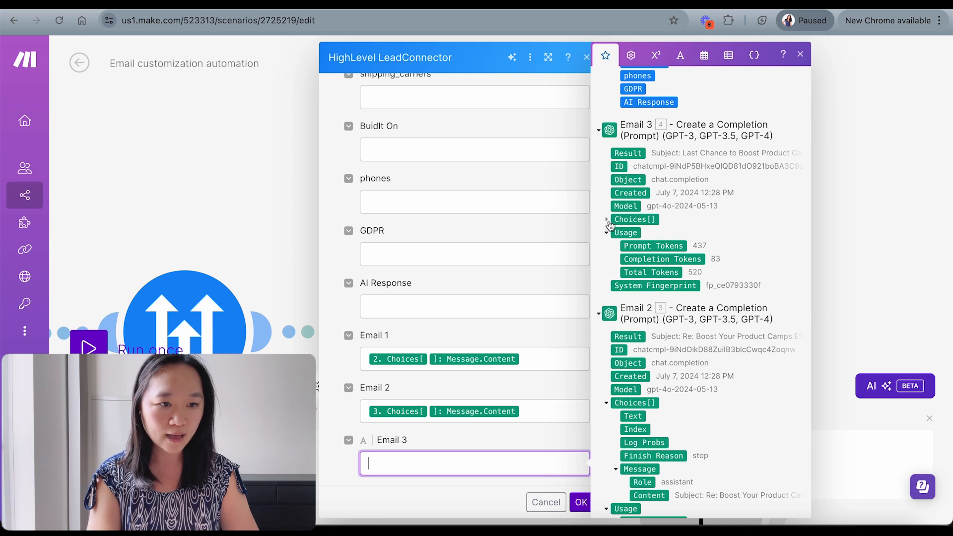
pyautogui.click(607, 220)
pyautogui.click(617, 286)
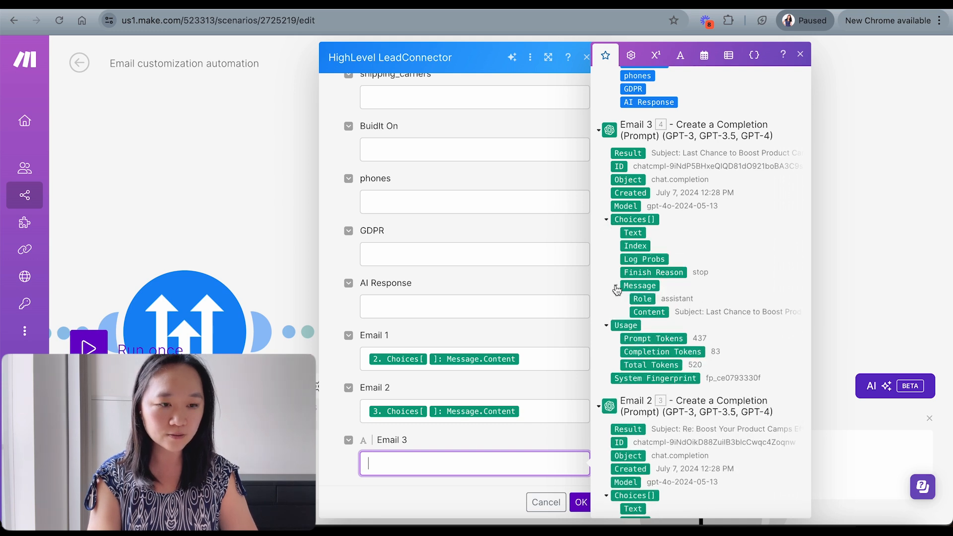
pyautogui.click(649, 317)
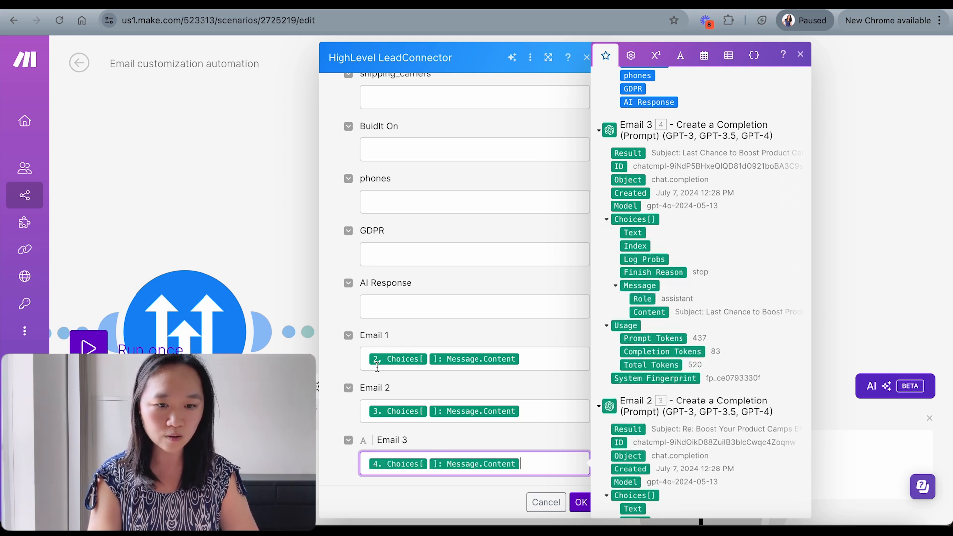
# Step: Check the mapped contact fields and save the Update a Contact module's settings
pyautogui.click(340, 376)
pyautogui.scroll(10, 340, 376)
pyautogui.scroll(15, 340, 376)
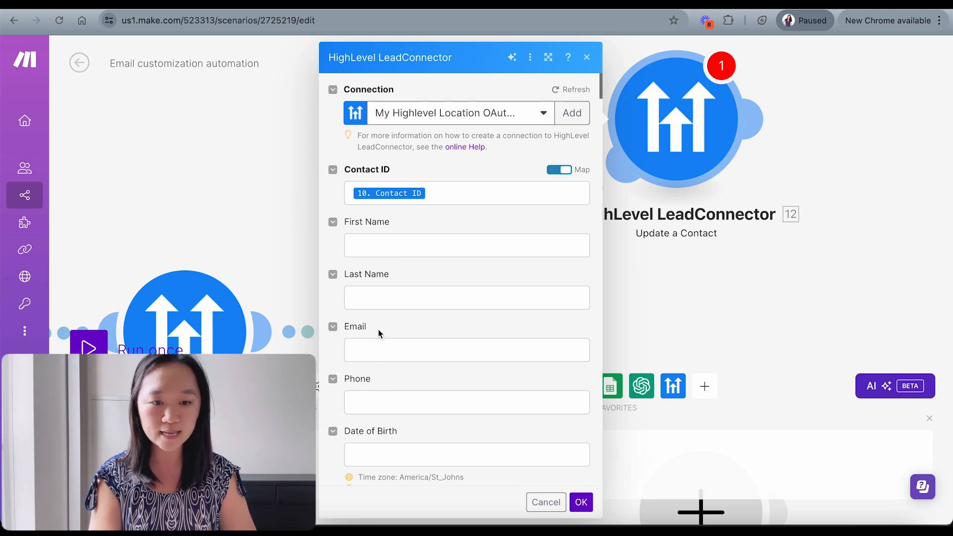
pyautogui.scroll(-5, 379, 330)
pyautogui.scroll(5, 372, 325)
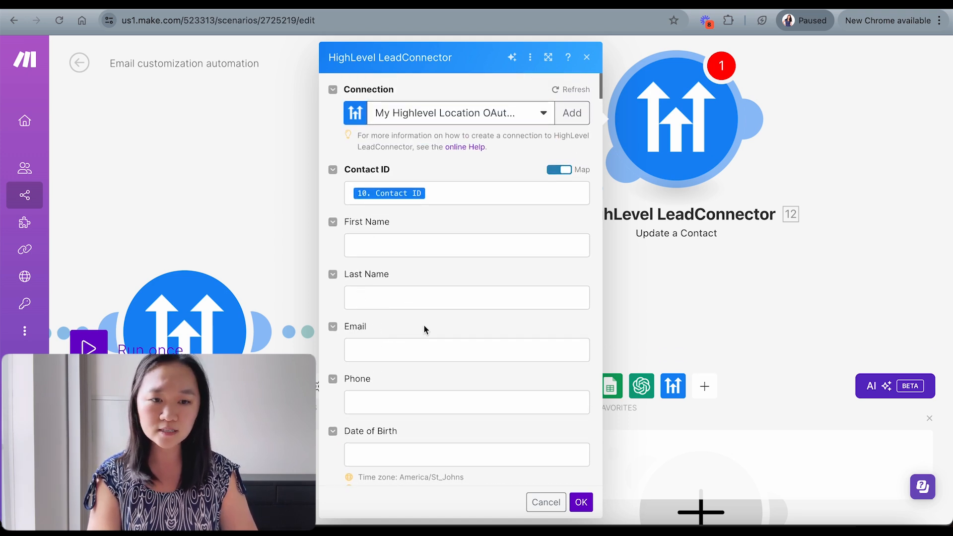
pyautogui.click(581, 503)
# Step: Set up a filter labelled "contact does not exist" on the Router's route to the empty module
pyautogui.scroll(-10, 678, 280)
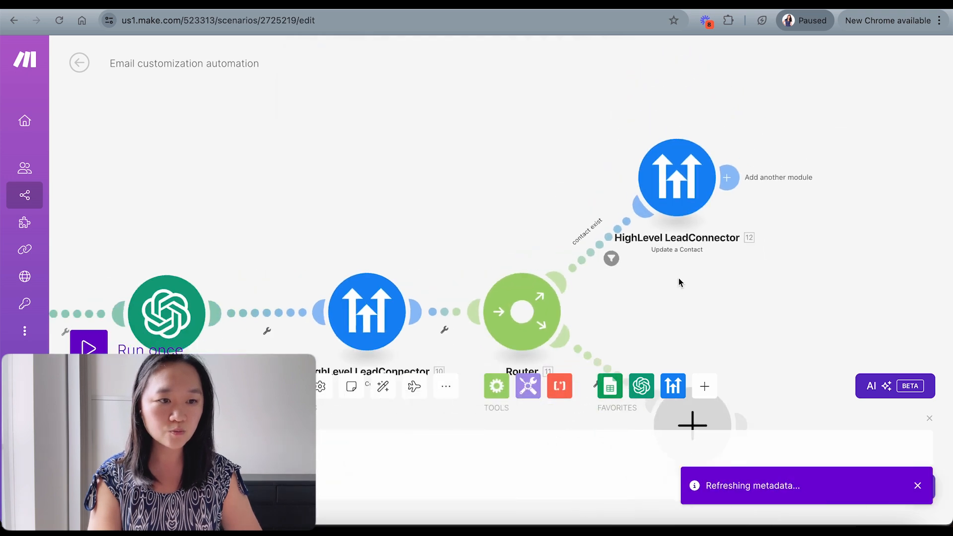
pyautogui.moveTo(678, 278); pyautogui.dragTo(482, 171)
pyautogui.scroll(8, 493, 233)
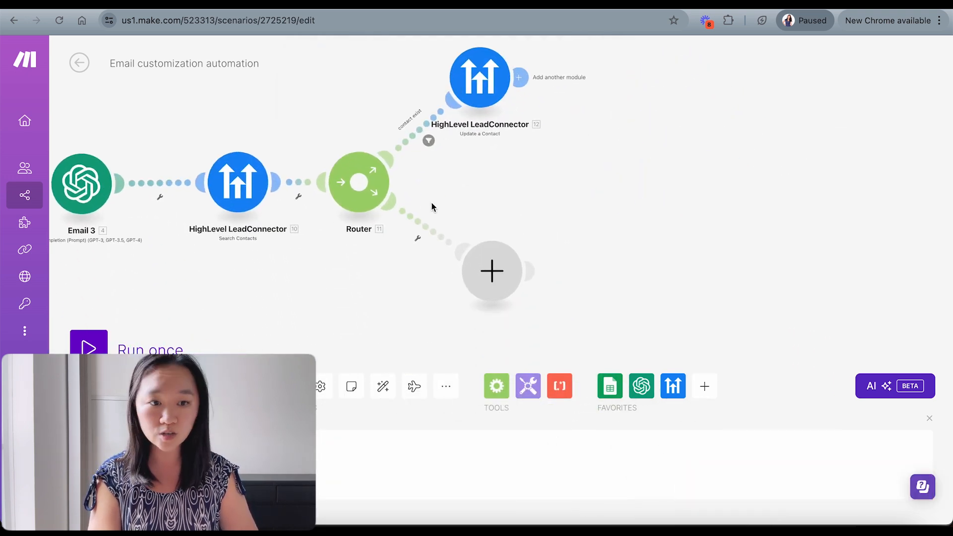
pyautogui.click(418, 238)
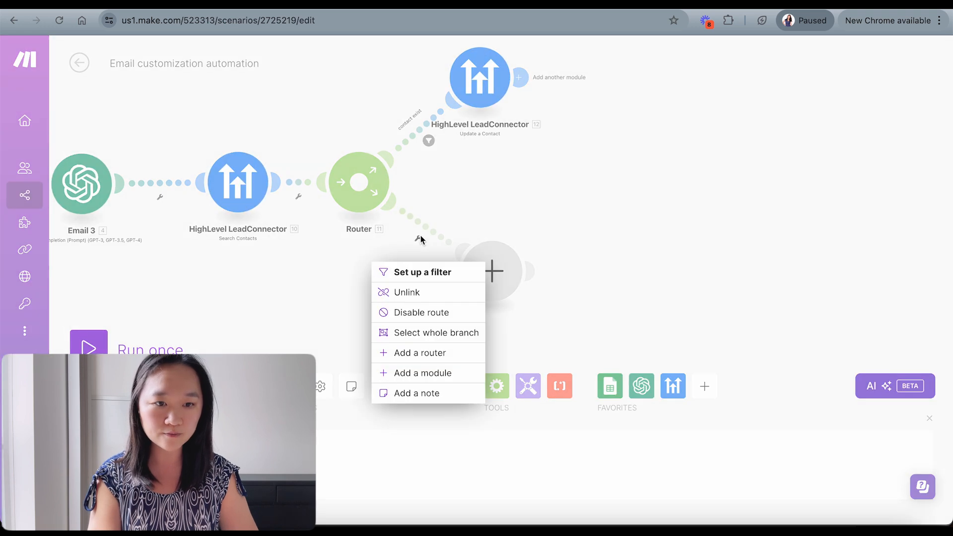
pyautogui.click(433, 273)
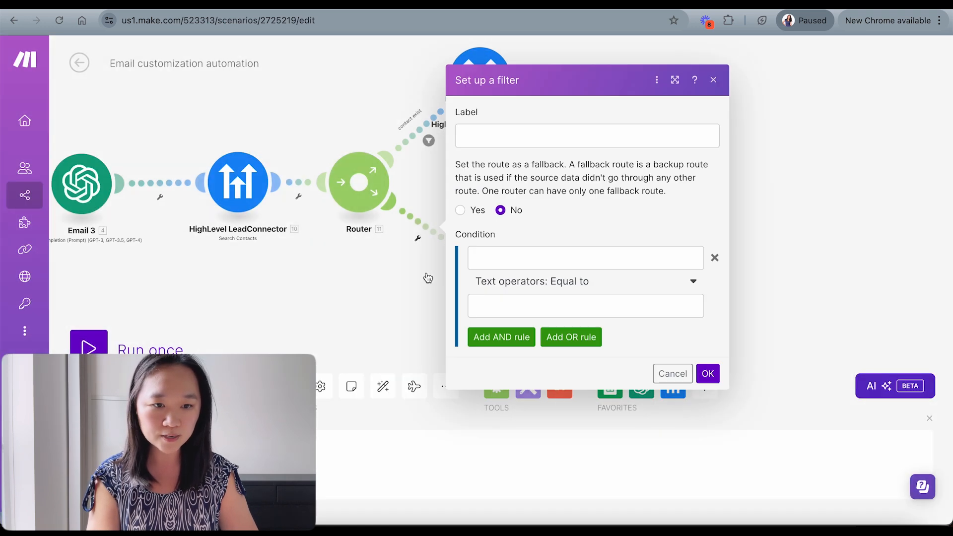
pyautogui.click(489, 135)
pyautogui.write('contact does not exist')
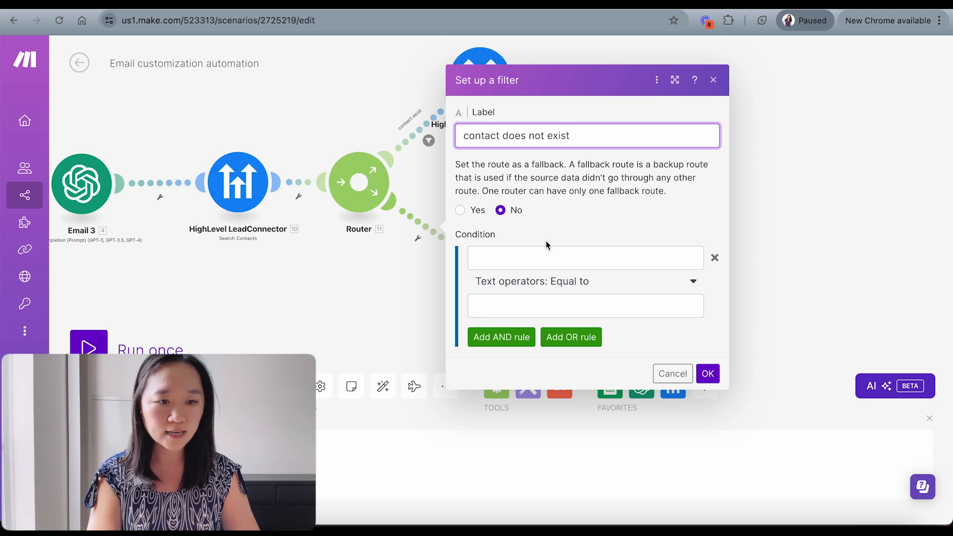
# Step: Set the route filter's condition to the Search Contacts Email with the operator Does not exist, and save the filter
pyautogui.click(517, 263)
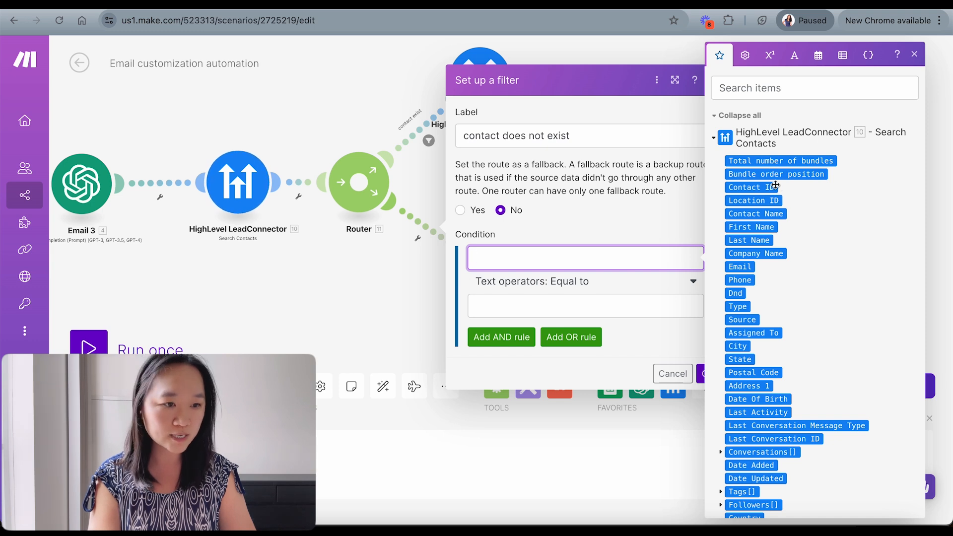
pyautogui.click(742, 268)
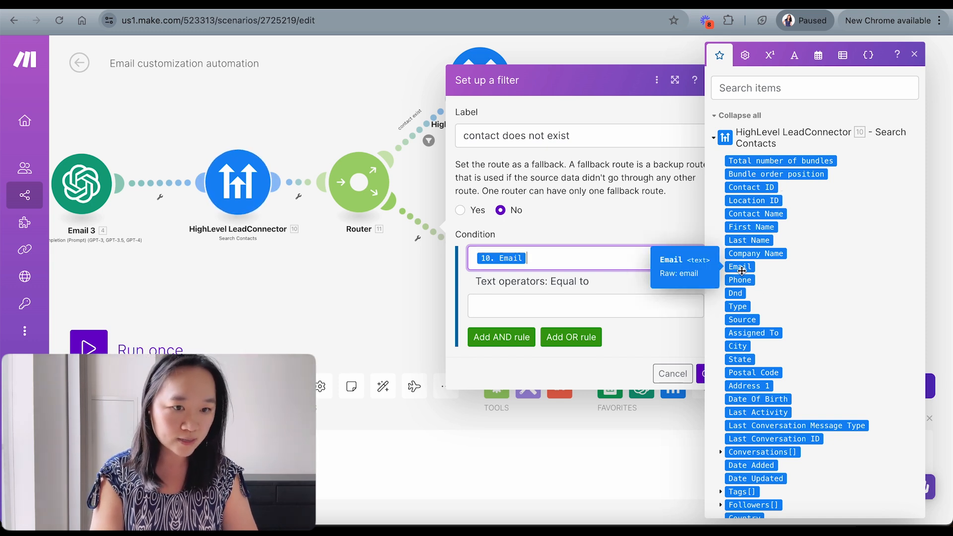
pyautogui.click(538, 302)
pyautogui.click(574, 283)
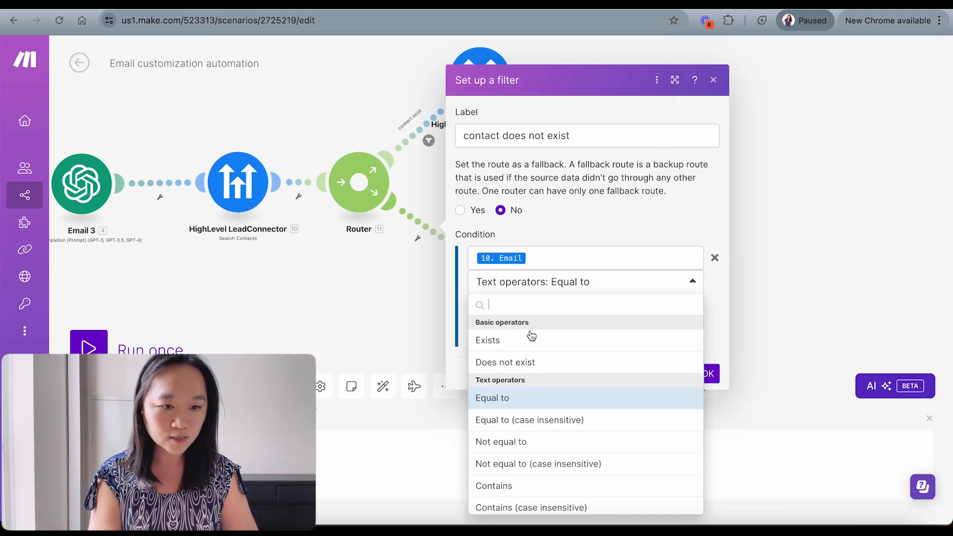
pyautogui.click(514, 363)
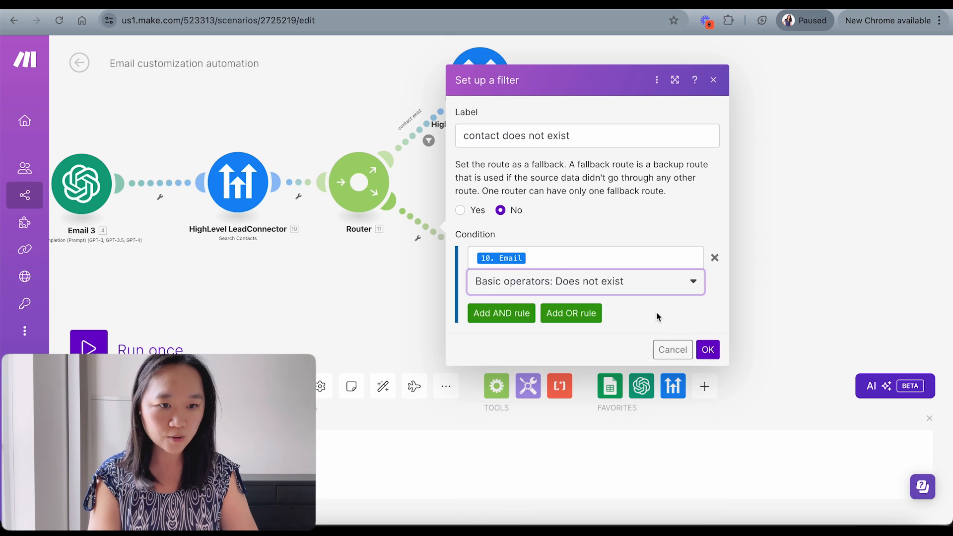
pyautogui.click(708, 350)
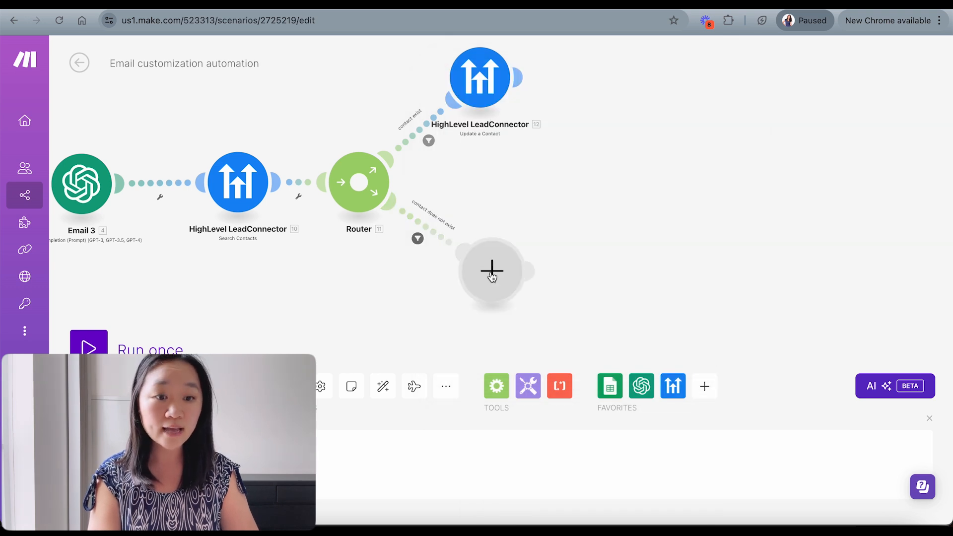
# Step: Add a HighLevel LeadConnector Create a Contact module to the "contact does not exist" route
pyautogui.moveTo(492, 270); pyautogui.dragTo(528, 270)
pyautogui.click(526, 270)
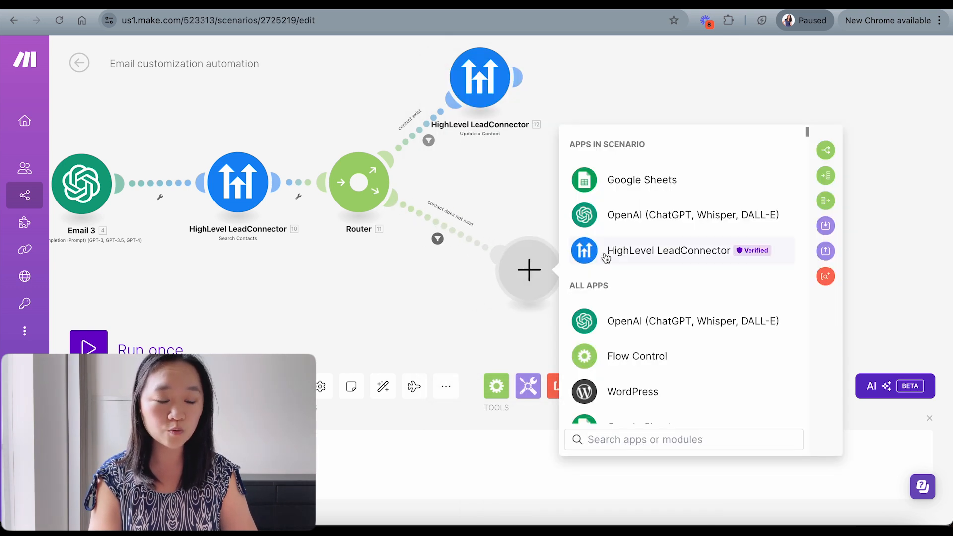
pyautogui.click(638, 255)
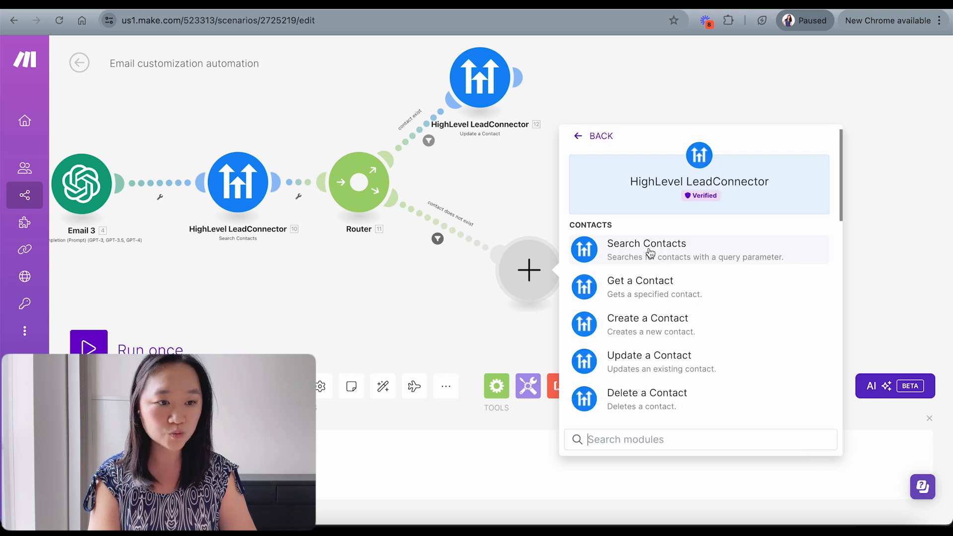
pyautogui.click(655, 326)
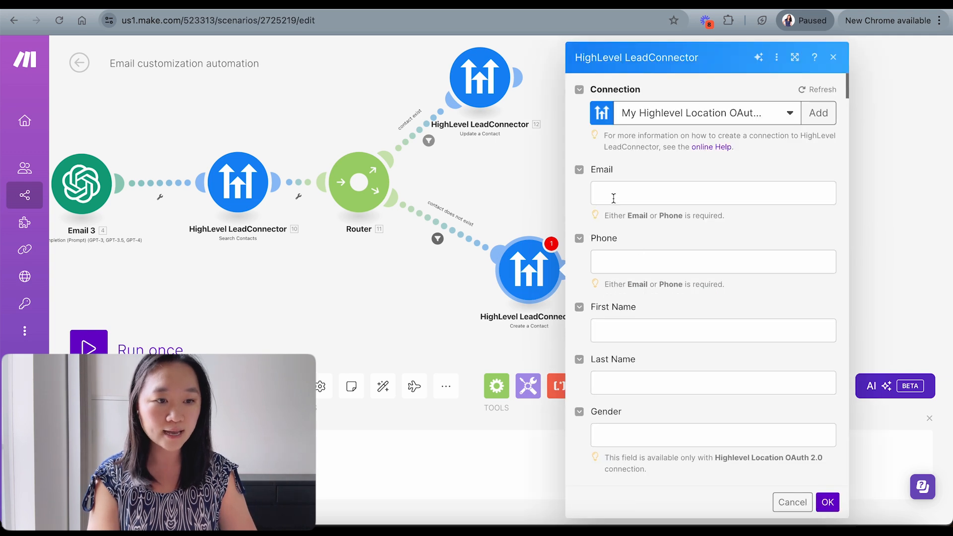
# Step: Map the new contact's Email field to Email (B) from the Google Sheets Watch New Rows module
pyautogui.click(613, 197)
pyautogui.scroll(-10, 467, 213)
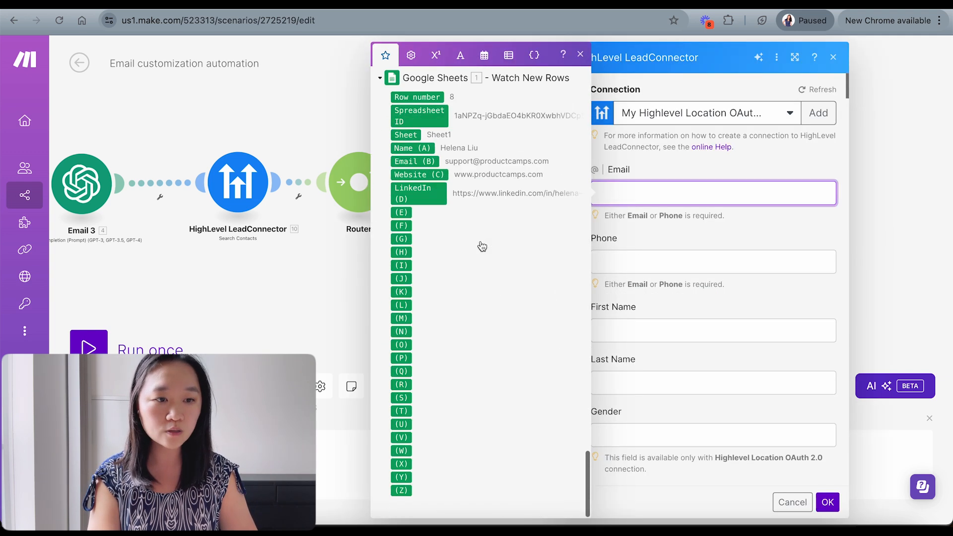
pyautogui.scroll(1, 478, 239)
pyautogui.scroll(1, 473, 235)
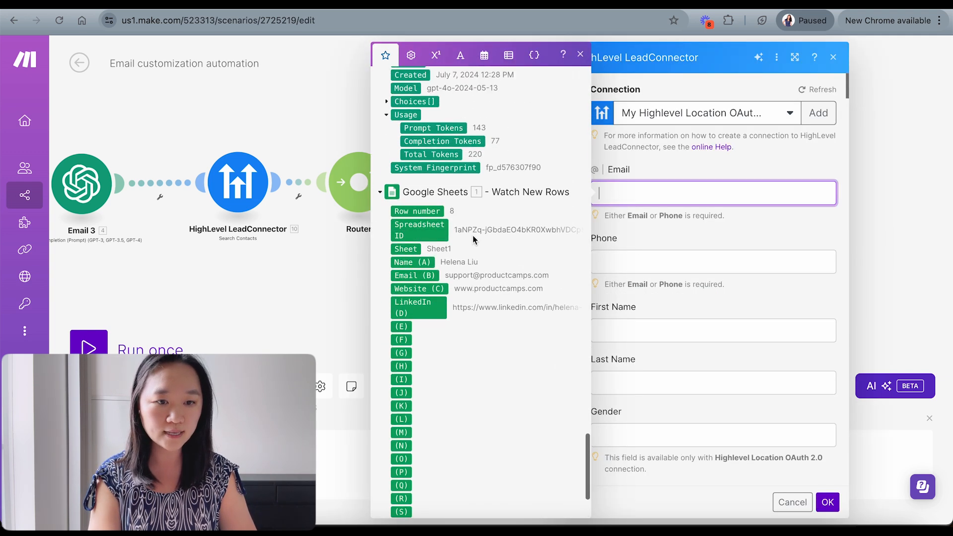
pyautogui.click(414, 276)
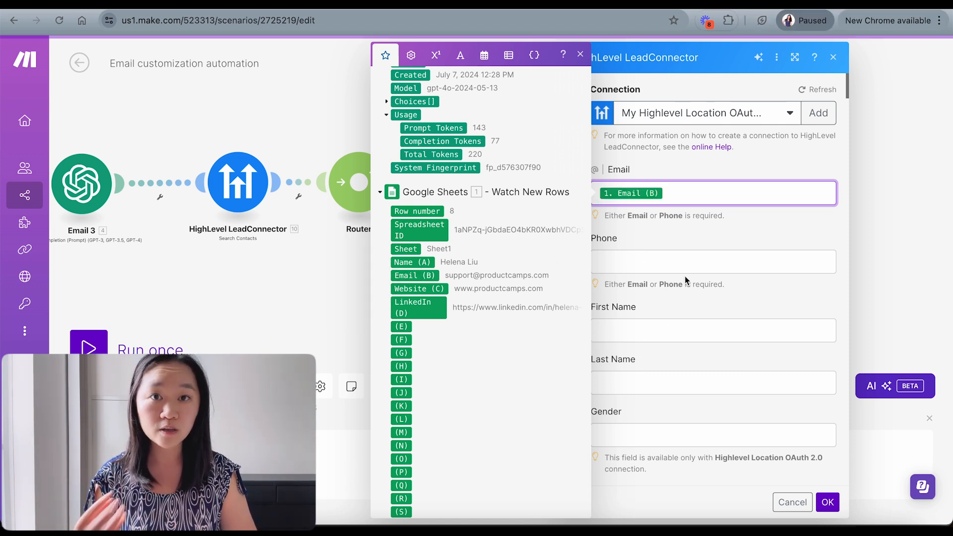
# Step: Map the new contact's First Name field to Name (A) from the Google Sheets module
pyautogui.click(629, 265)
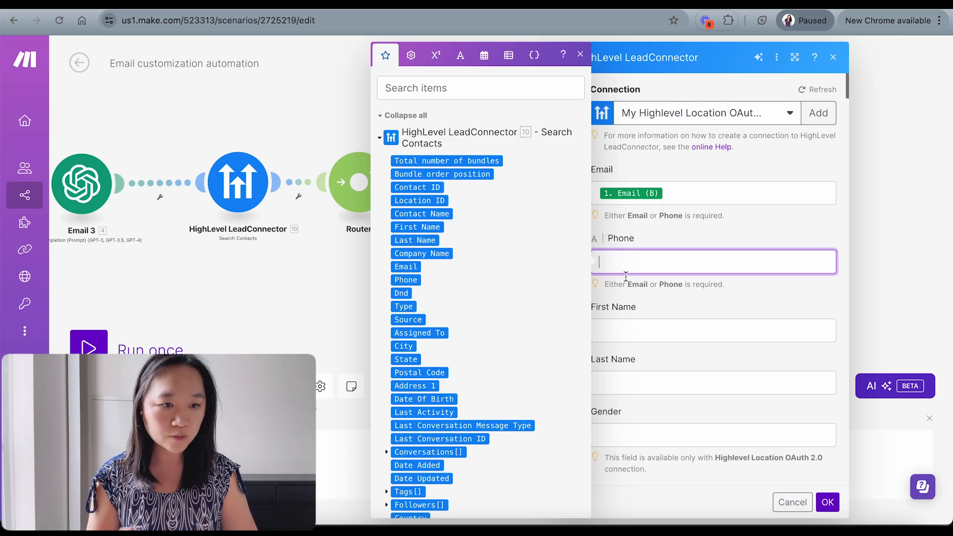
pyautogui.click(614, 327)
pyautogui.scroll(-10, 494, 305)
pyautogui.scroll(10, 491, 304)
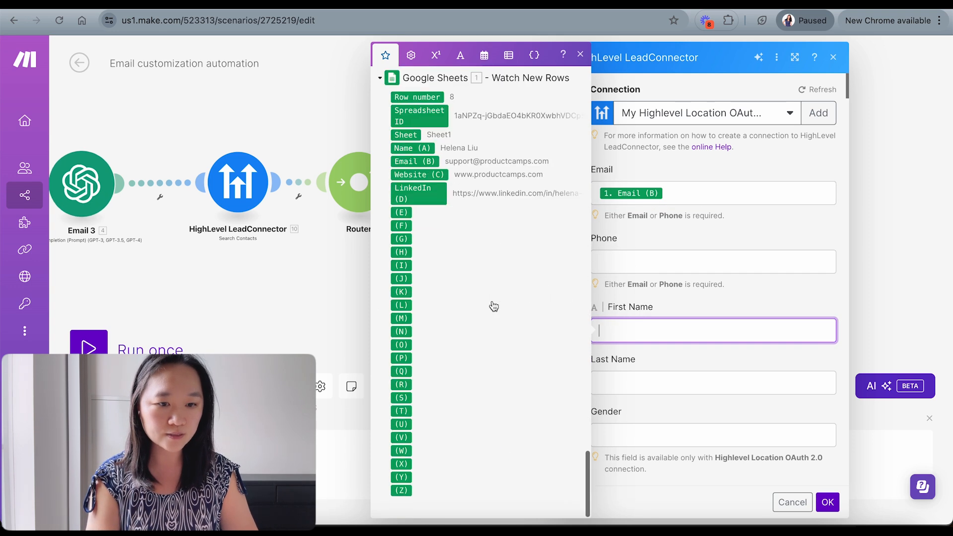
pyautogui.click(408, 241)
# Step: Map the new contact's Website field to Website (C) from the Google Sheets module
pyautogui.scroll(-3, 678, 323)
pyautogui.scroll(-3, 630, 350)
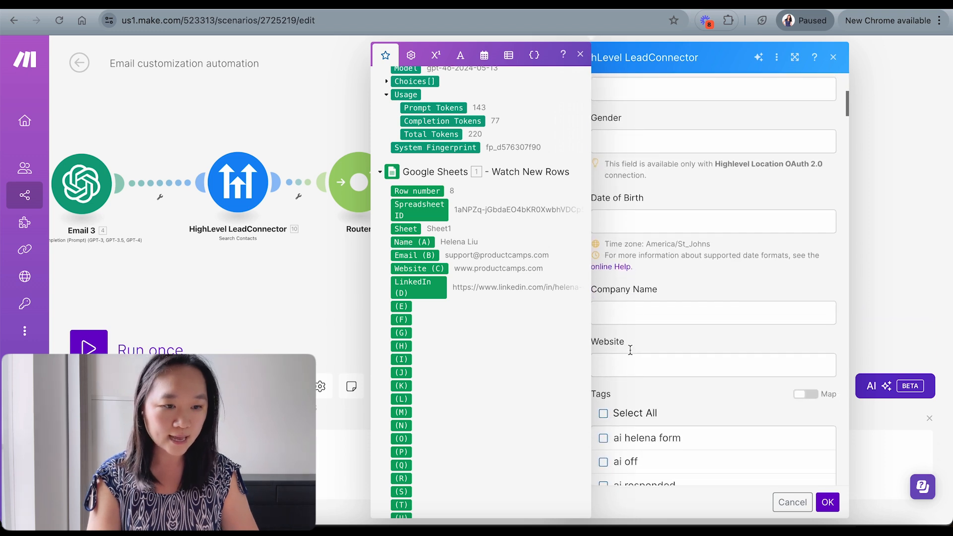
pyautogui.click(626, 333)
pyautogui.scroll(-15, 465, 297)
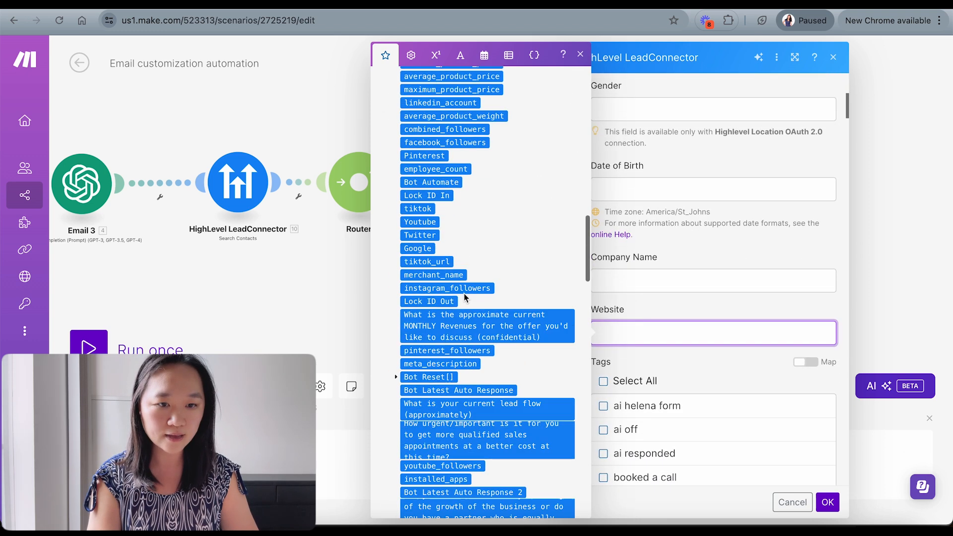
pyautogui.click(418, 174)
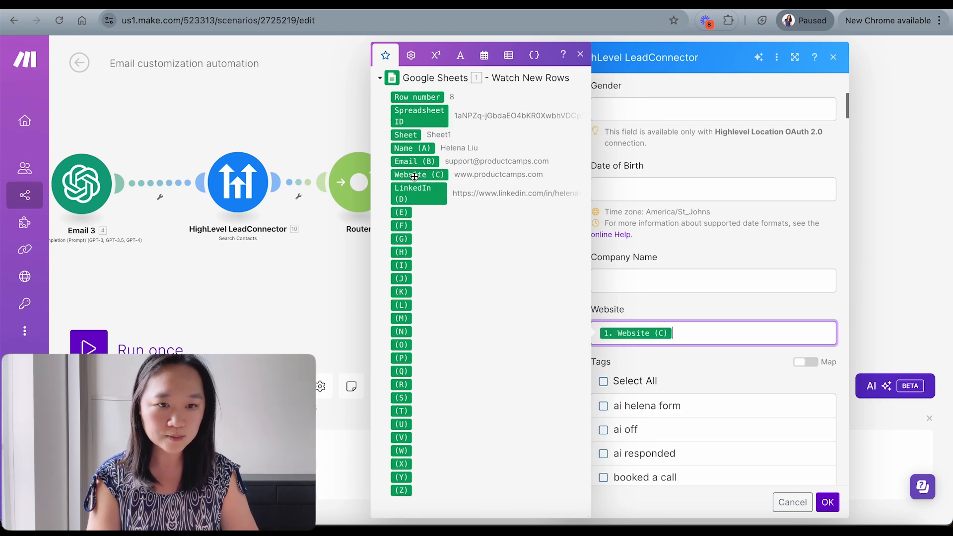
# Step: Map the new contact's Email 1 custom field to the Message Content under Choices of the Email 1 completion
pyautogui.scroll(-7, 757, 319)
pyautogui.scroll(-20, 757, 321)
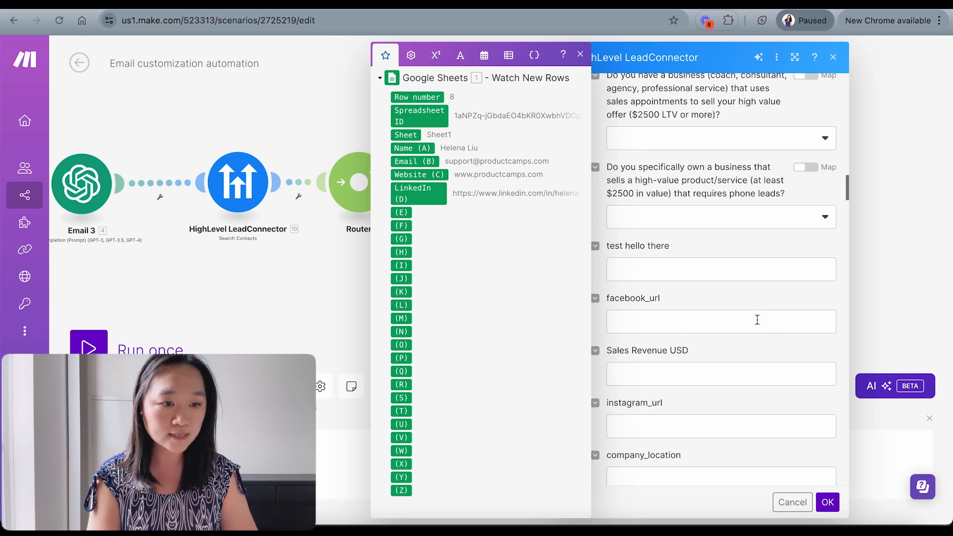
pyautogui.scroll(-10, 757, 324)
pyautogui.click(637, 355)
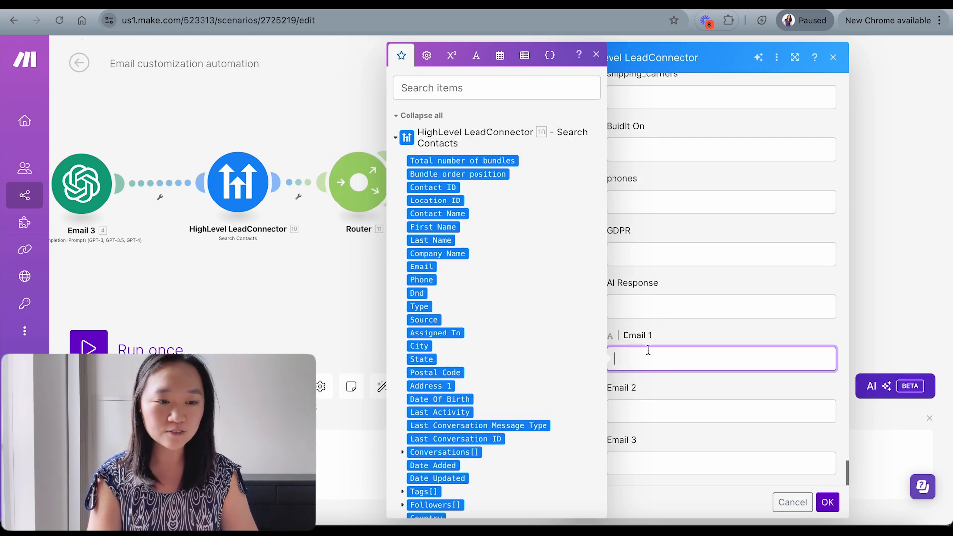
pyautogui.scroll(-20, 514, 303)
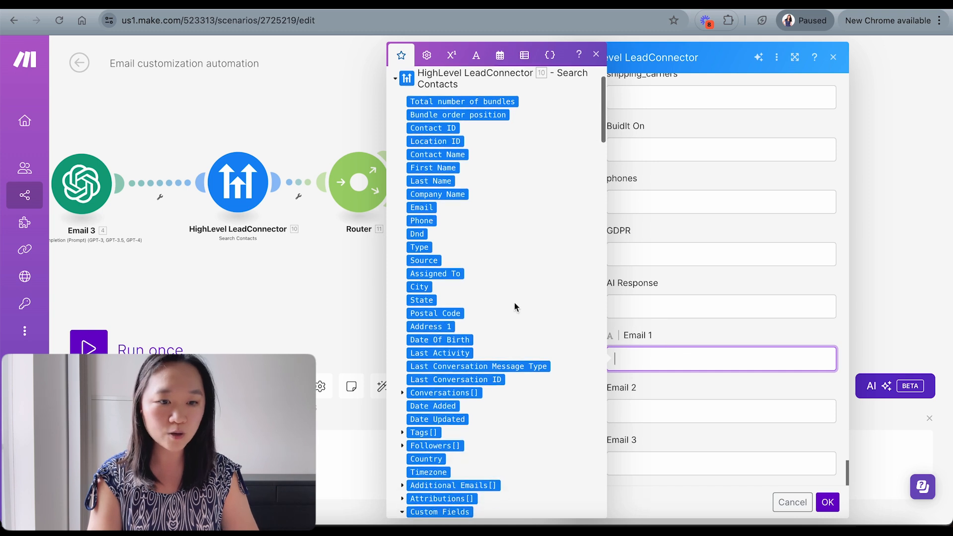
pyautogui.scroll(8, 514, 303)
pyautogui.scroll(-3, 514, 302)
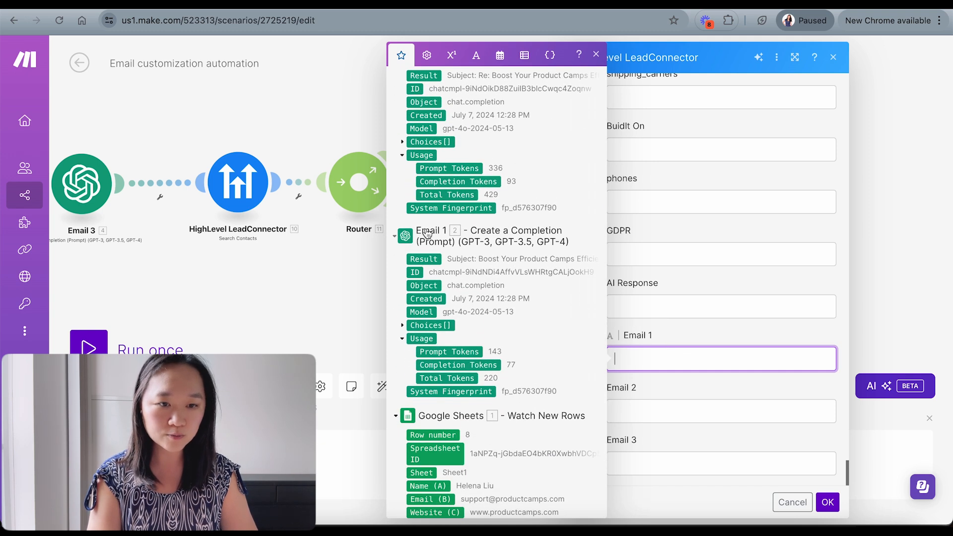
pyautogui.click(402, 328)
pyautogui.click(412, 393)
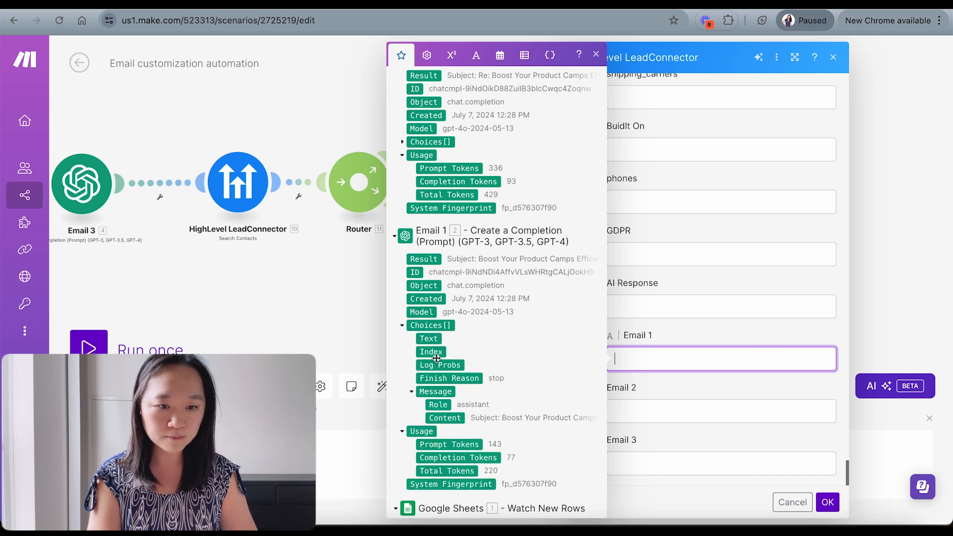
pyautogui.scroll(-2, 440, 364)
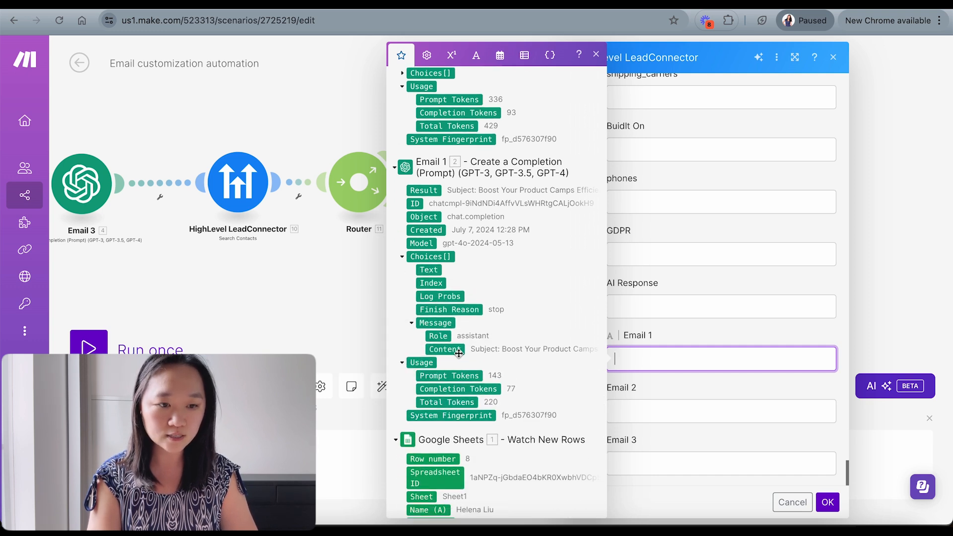
pyautogui.click(453, 353)
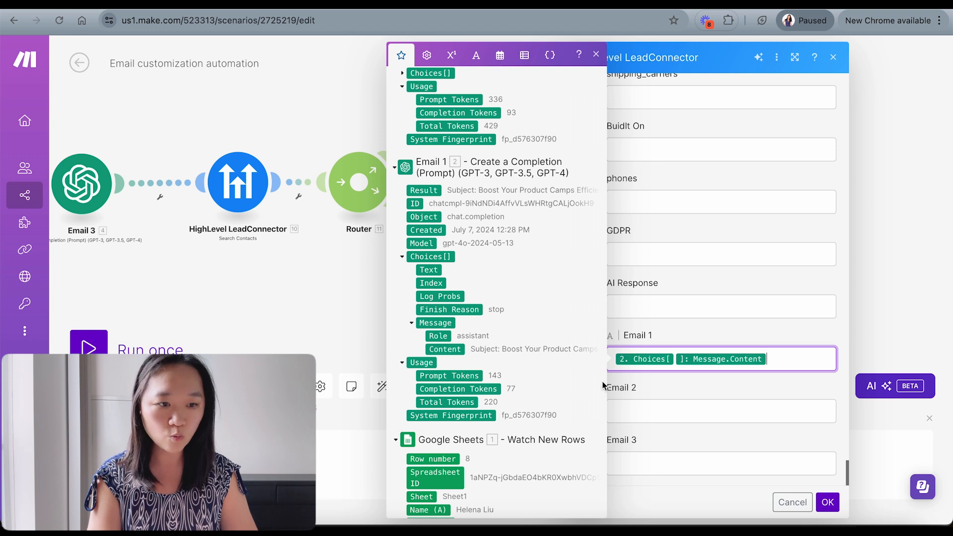
# Step: Map the new contact's Email 2 custom field to the Message Content under Choices of the Email 2 completion
pyautogui.click(634, 406)
pyautogui.scroll(-15, 464, 304)
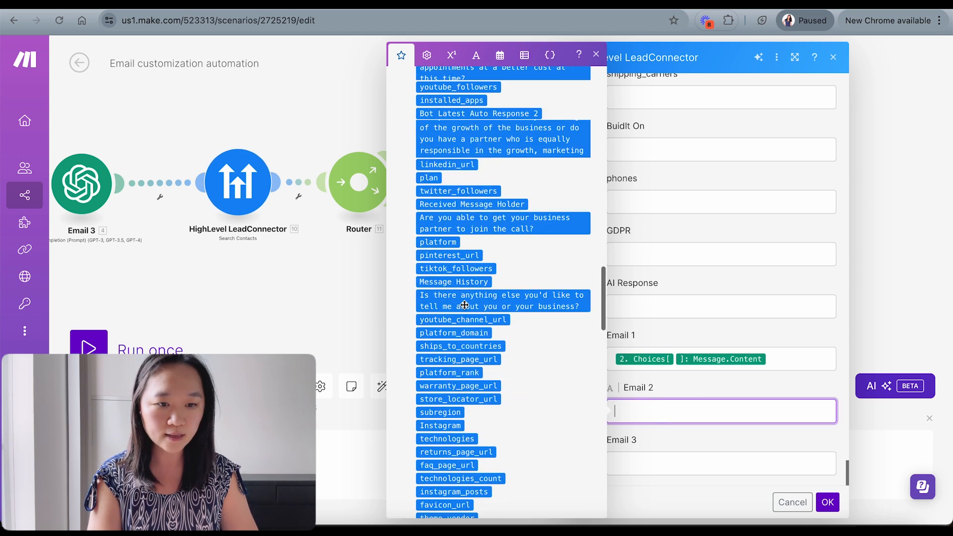
pyautogui.scroll(-4, 464, 304)
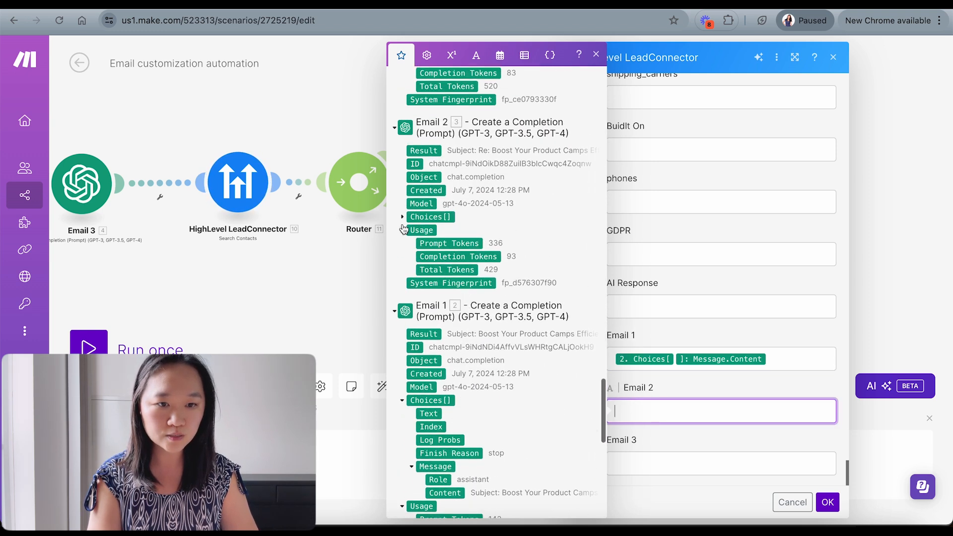
pyautogui.click(402, 218)
pyautogui.click(412, 283)
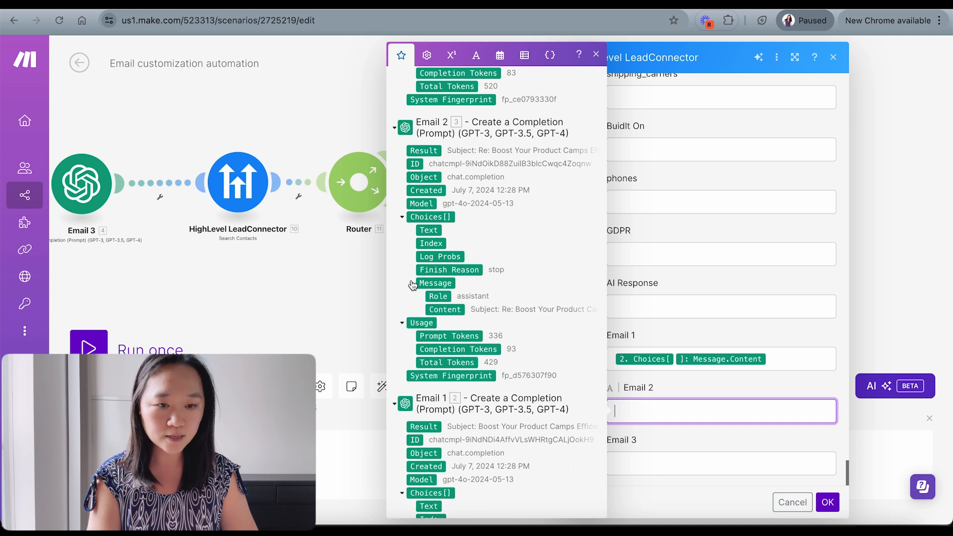
pyautogui.moveTo(450, 310); pyautogui.dragTo(632, 412)
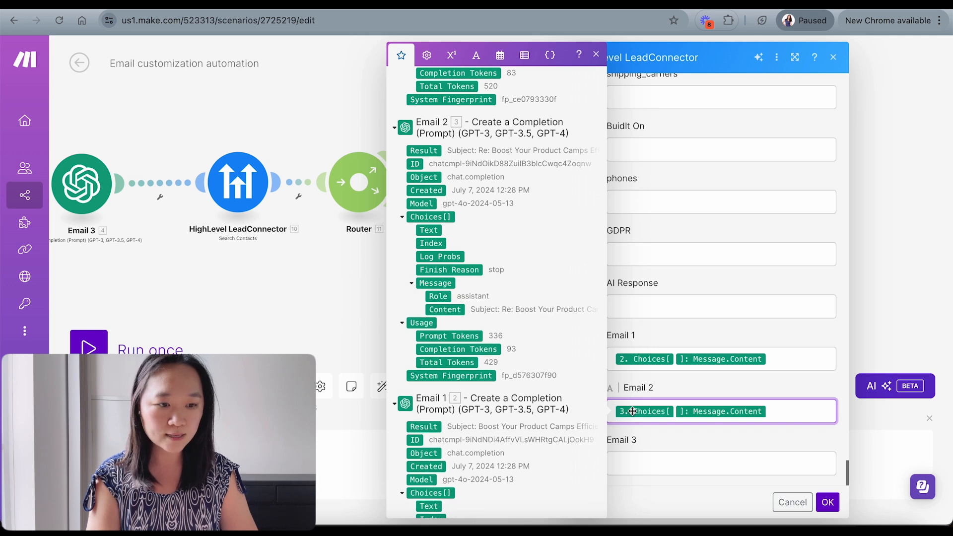
# Step: Map the new contact's Email 3 custom field to the Email 3 completion's Message Content and save the Create a Contact module
pyautogui.click(647, 458)
pyautogui.scroll(-15, 475, 323)
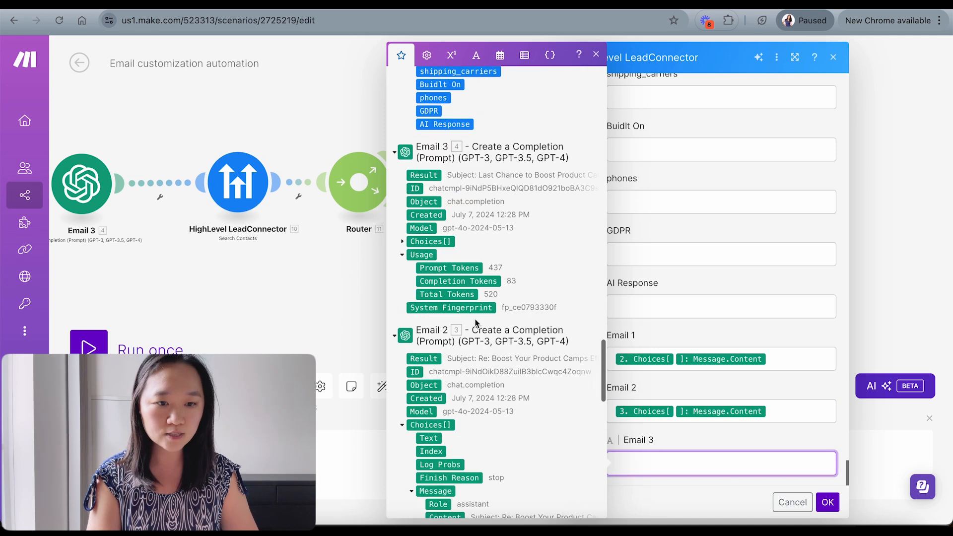
pyautogui.scroll(-1, 476, 323)
pyautogui.click(402, 225)
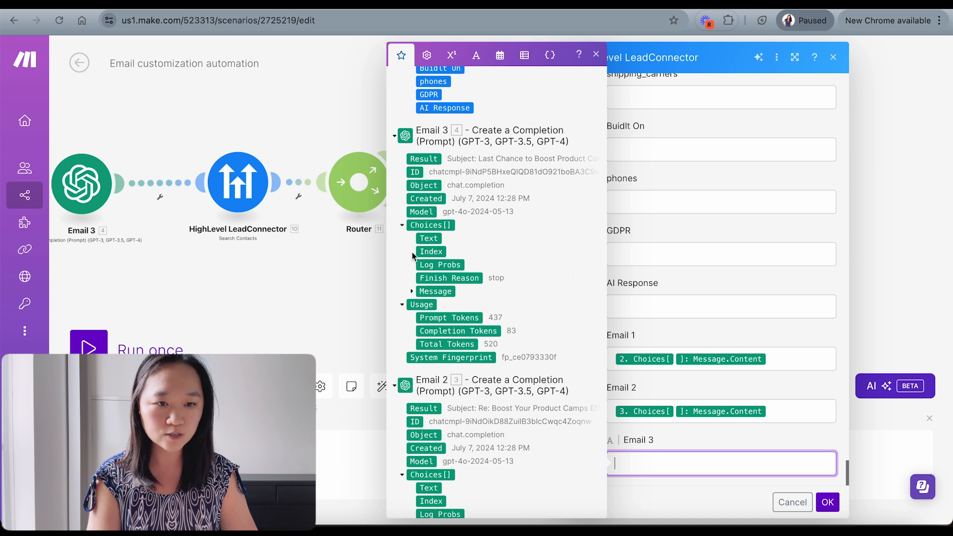
pyautogui.click(411, 292)
pyautogui.click(452, 319)
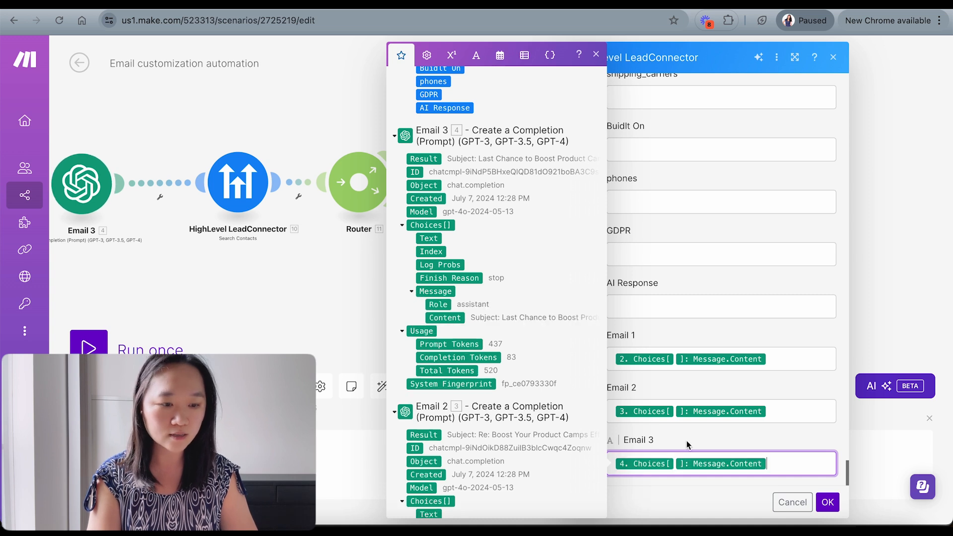
pyautogui.click(683, 497)
pyautogui.click(827, 502)
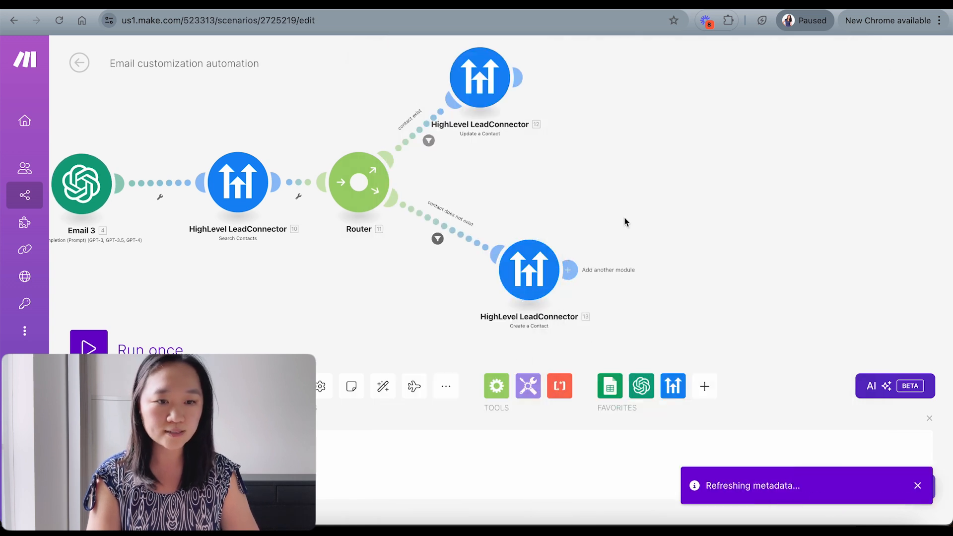
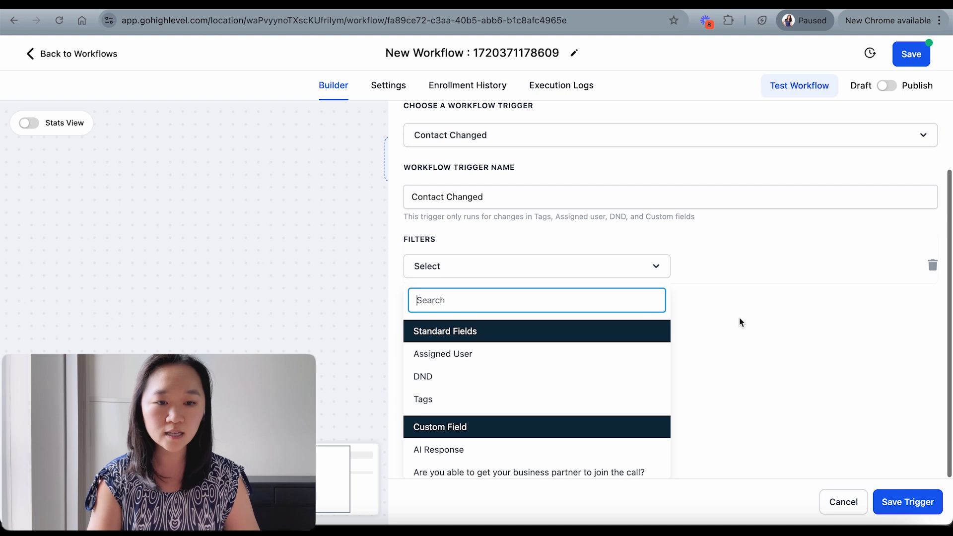
# Step: Filter the Contact Changed workflow trigger on the Email 1 custom field with the operator Has changed
pyautogui.write('email')
pyautogui.click(434, 402)
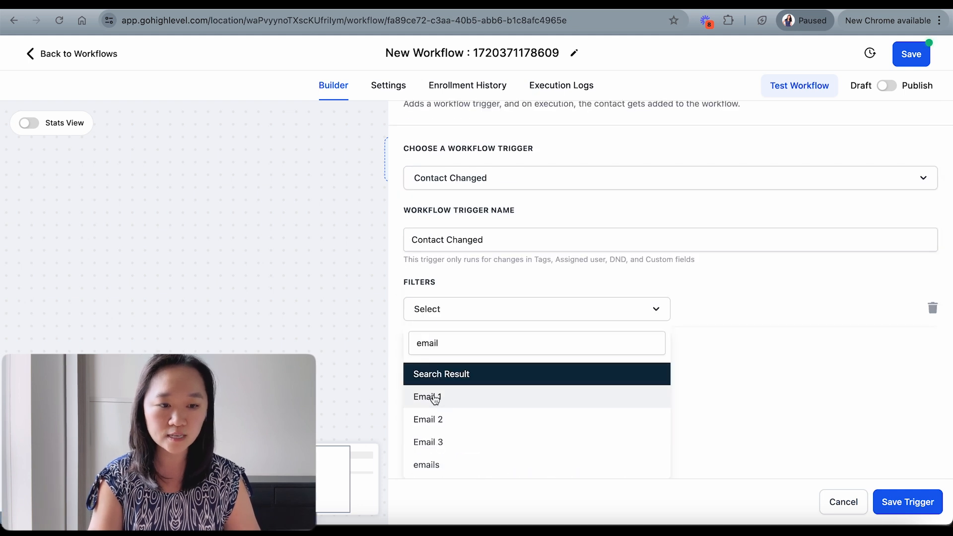
pyautogui.click(709, 356)
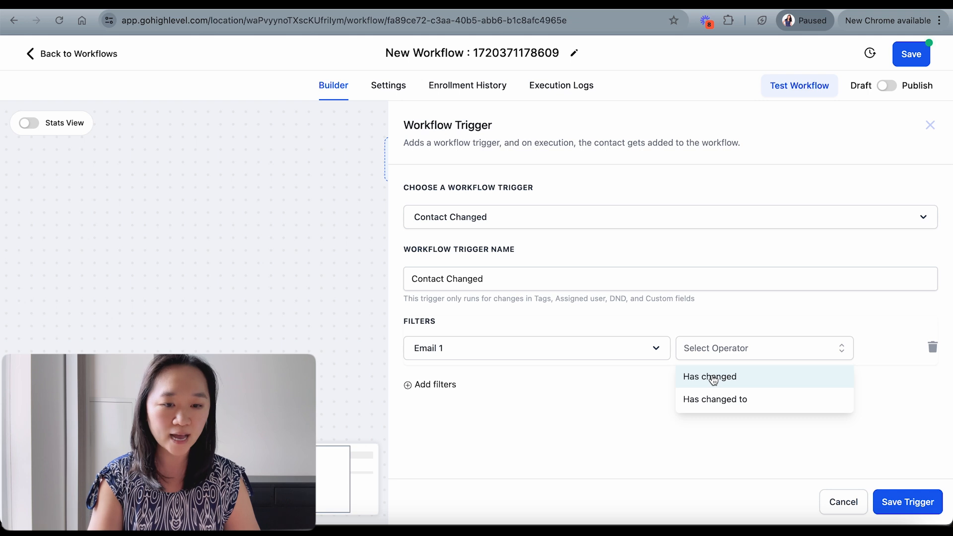
pyautogui.click(713, 380)
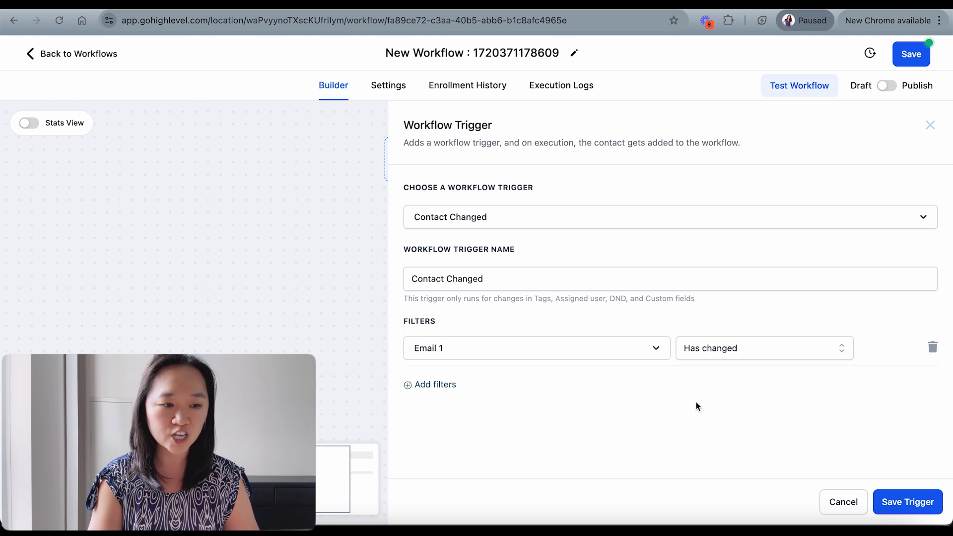
# Step: Save the Contact Changed trigger and add a Send Email action as the workflow's first action
pyautogui.click(897, 507)
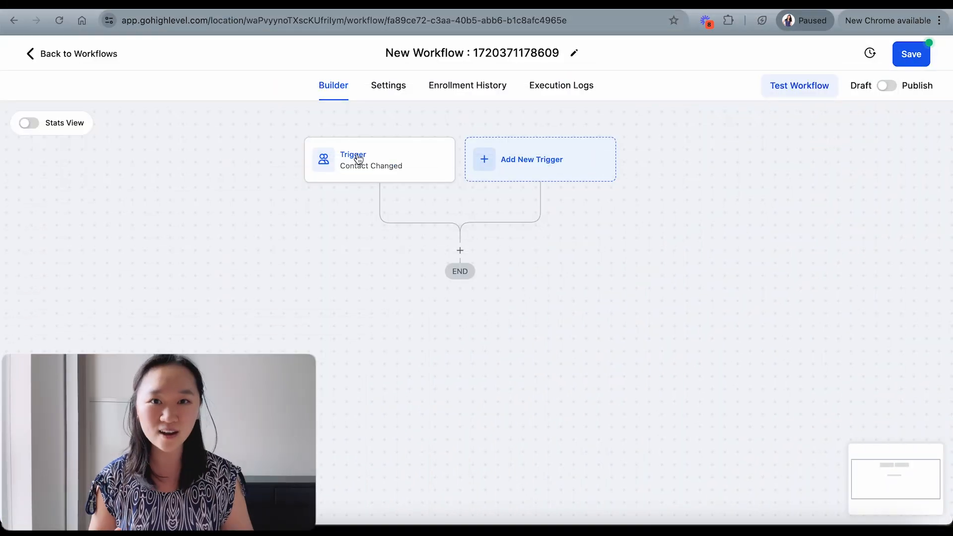
pyautogui.click(460, 250)
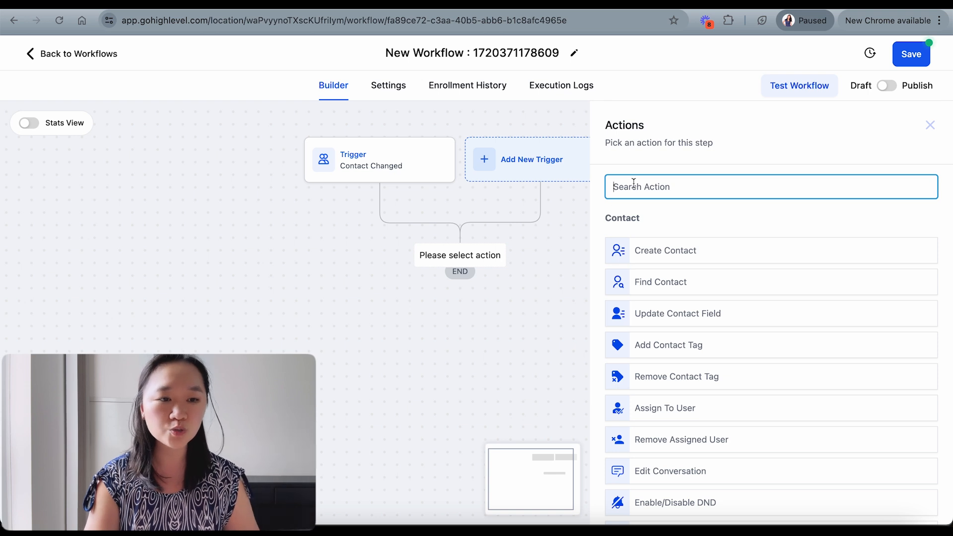
pyautogui.write('email')
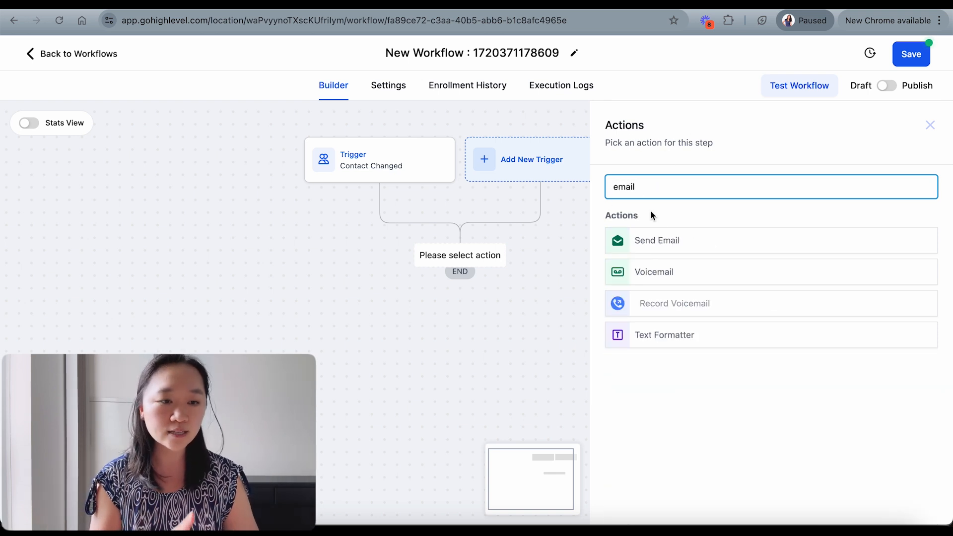
pyautogui.click(659, 245)
# Step: Insert the Email 1 custom field as the message of the first email action, named Email 1, and close its settings
pyautogui.scroll(-3, 709, 241)
pyautogui.scroll(-4, 710, 241)
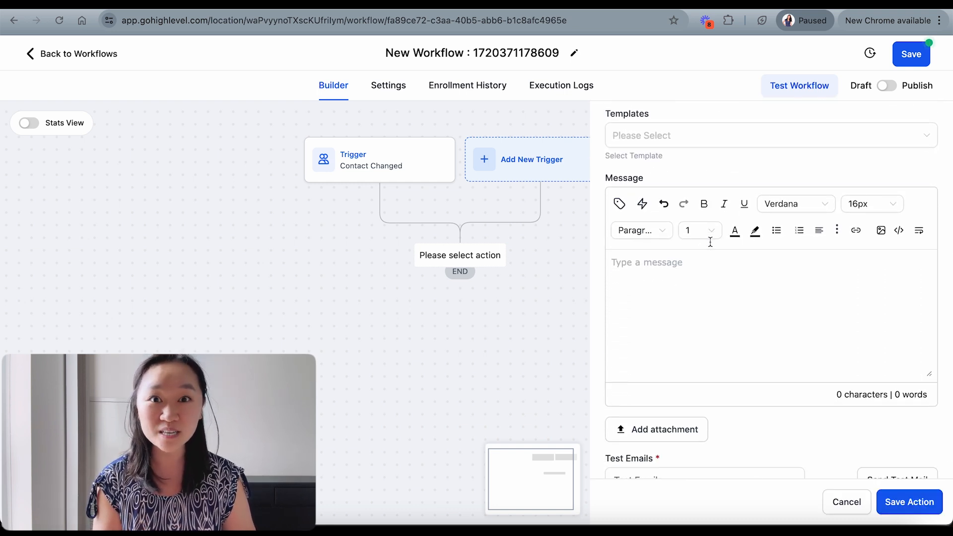
pyautogui.click(619, 205)
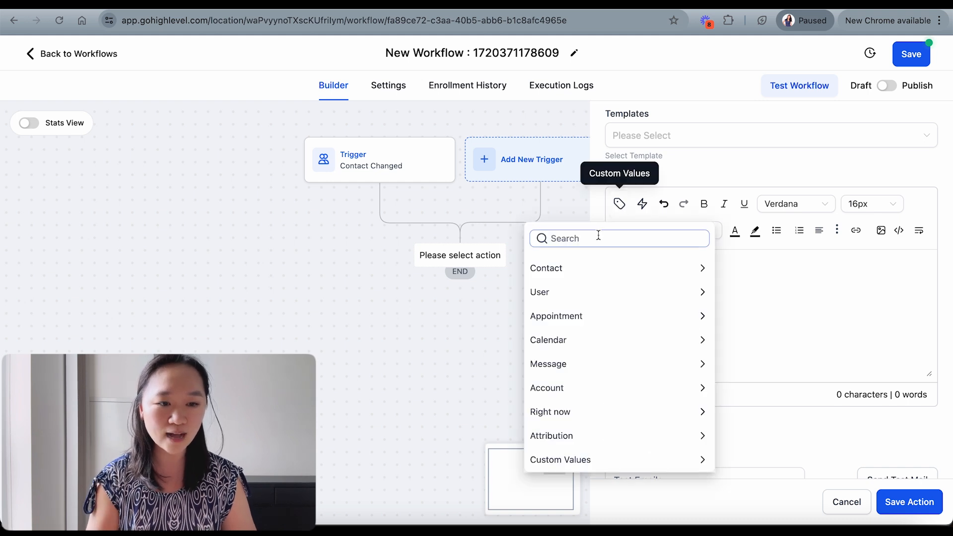
pyautogui.write('email')
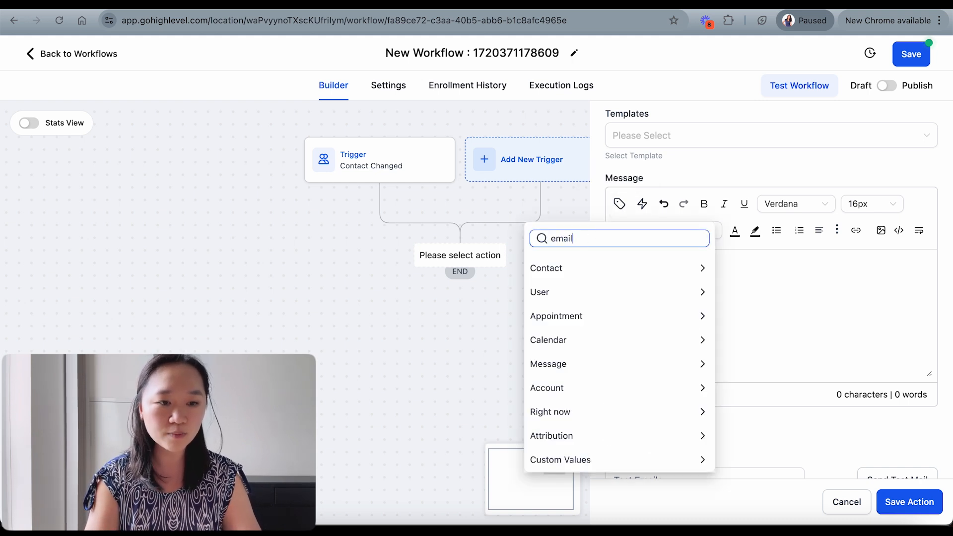
pyautogui.write(' 1')
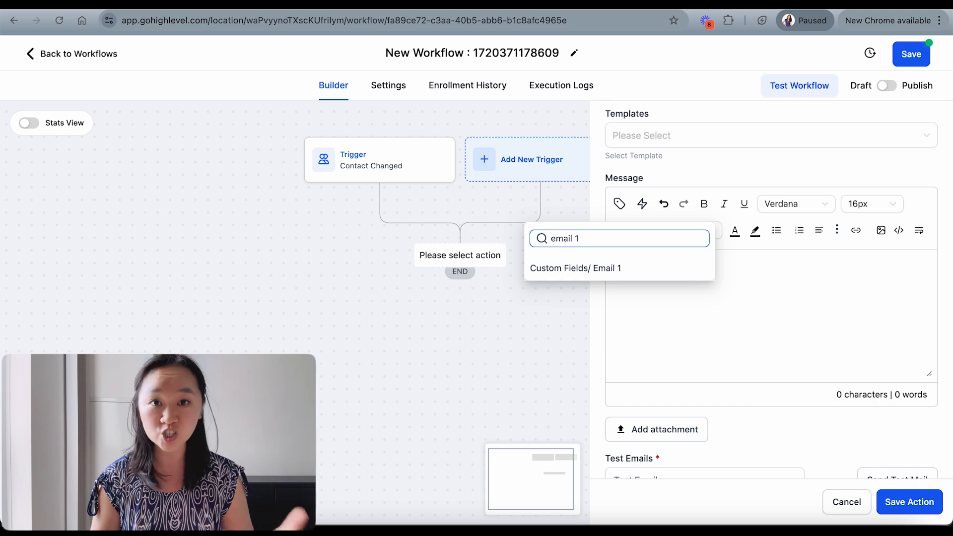
pyautogui.click(579, 270)
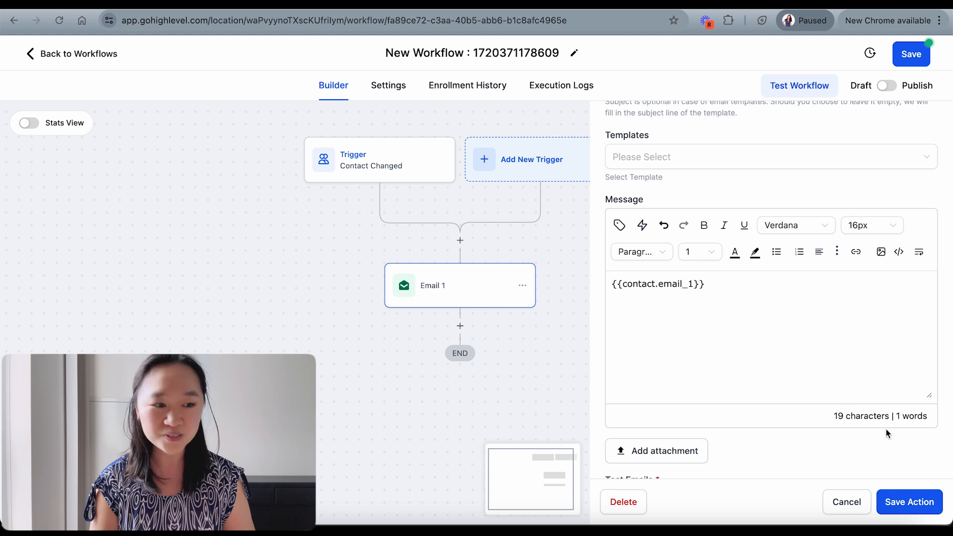
pyautogui.click(833, 497)
# Step: Add a Wait action after Email 1 with a time delay of 2 days and save it
pyautogui.click(461, 328)
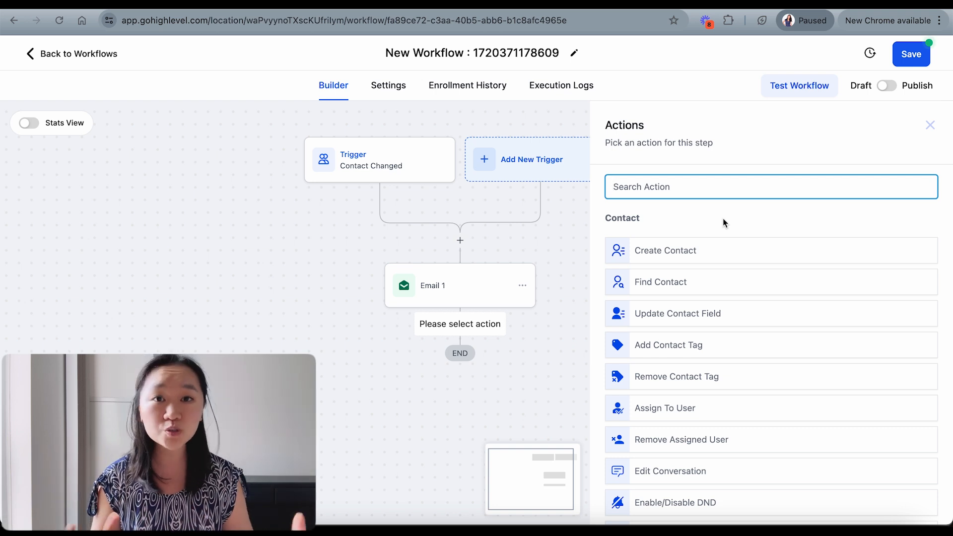
pyautogui.write('wai')
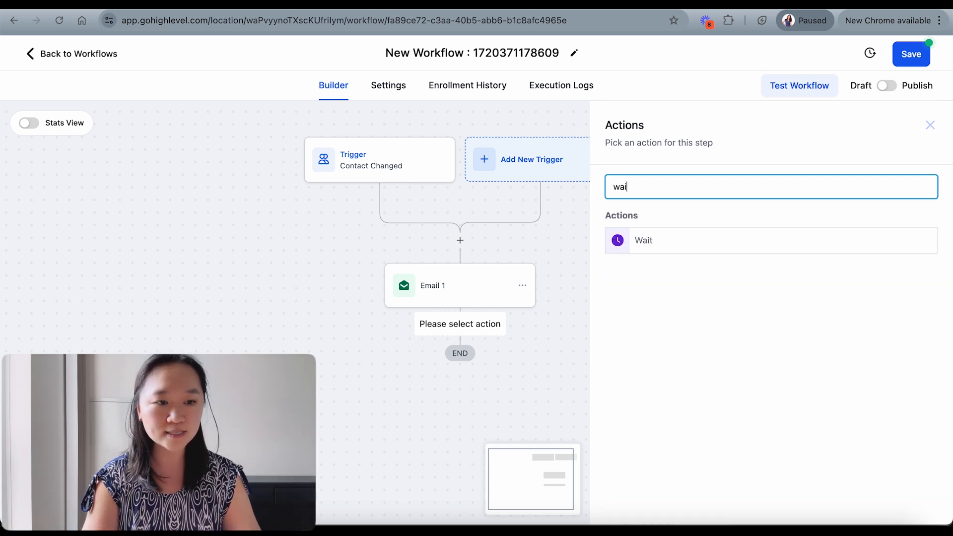
pyautogui.click(646, 242)
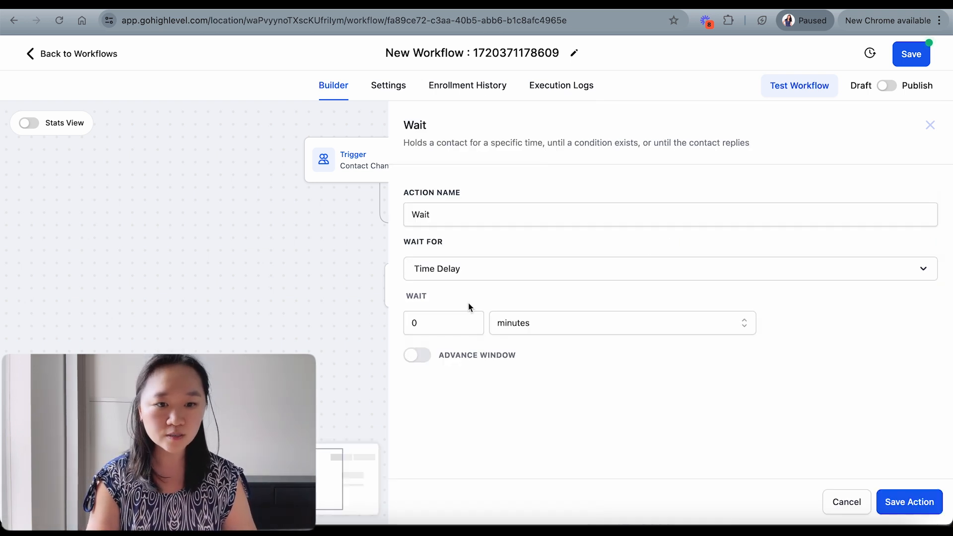
pyautogui.click(512, 325)
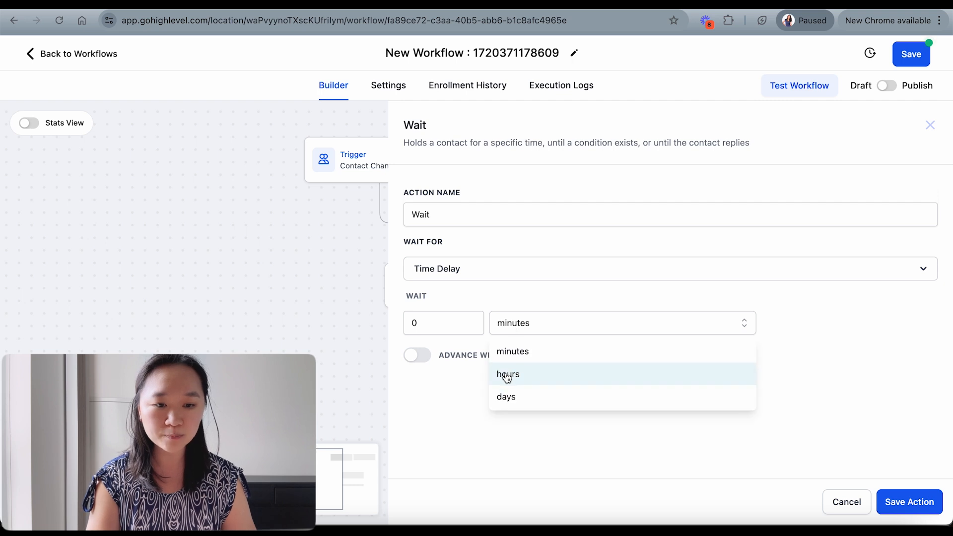
pyautogui.click(512, 402)
pyautogui.click(432, 324)
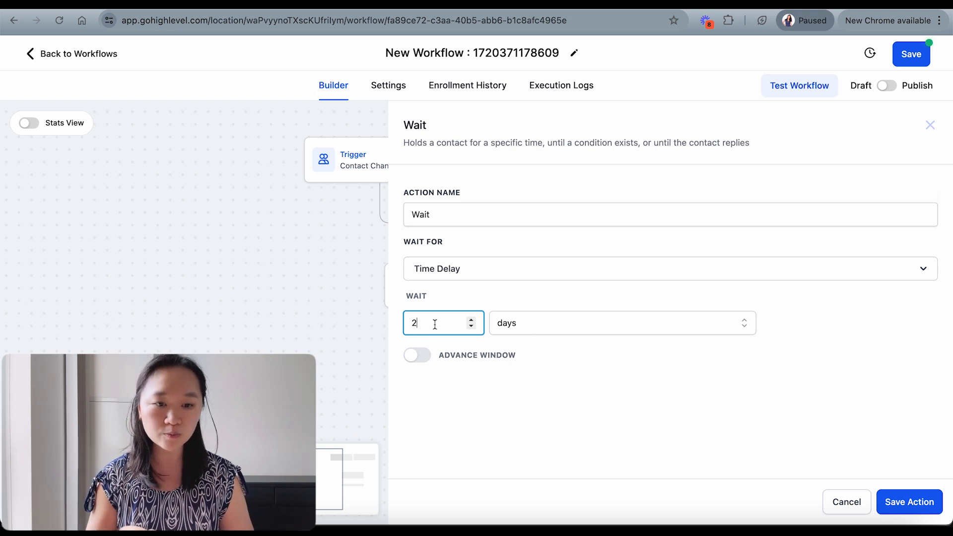
pyautogui.click(918, 504)
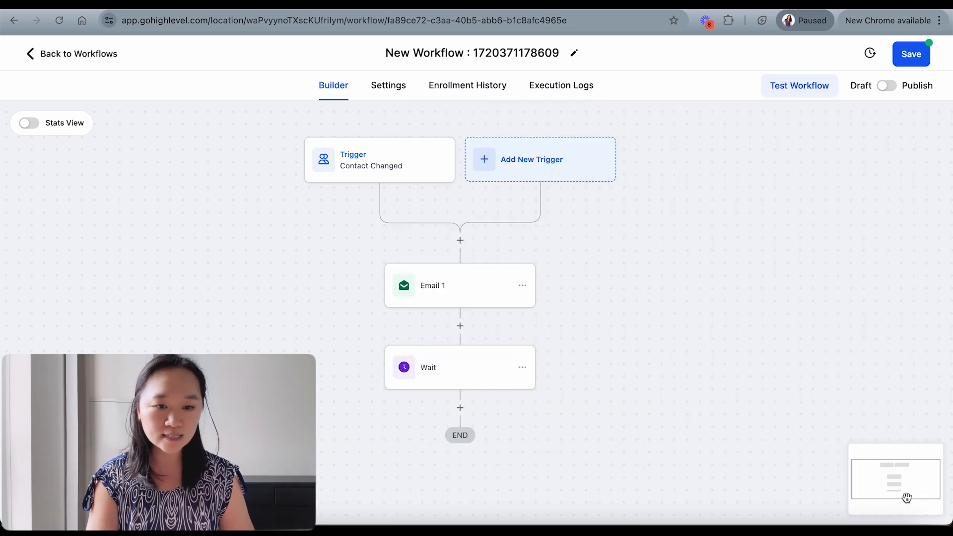
# Step: Add a Send Email action after the 2-day wait with the Email 2 custom field as its message and save it
pyautogui.moveTo(625, 410); pyautogui.dragTo(575, 309)
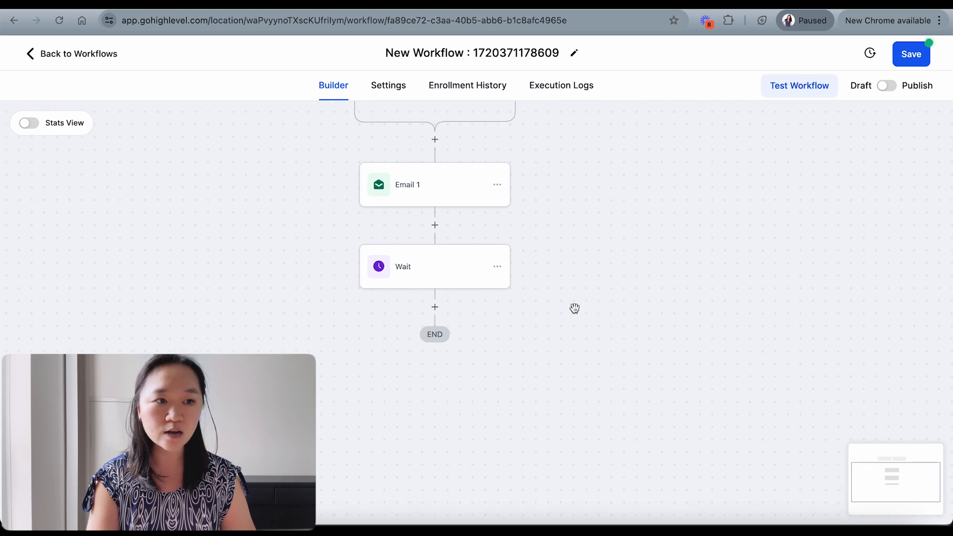
pyautogui.click(435, 308)
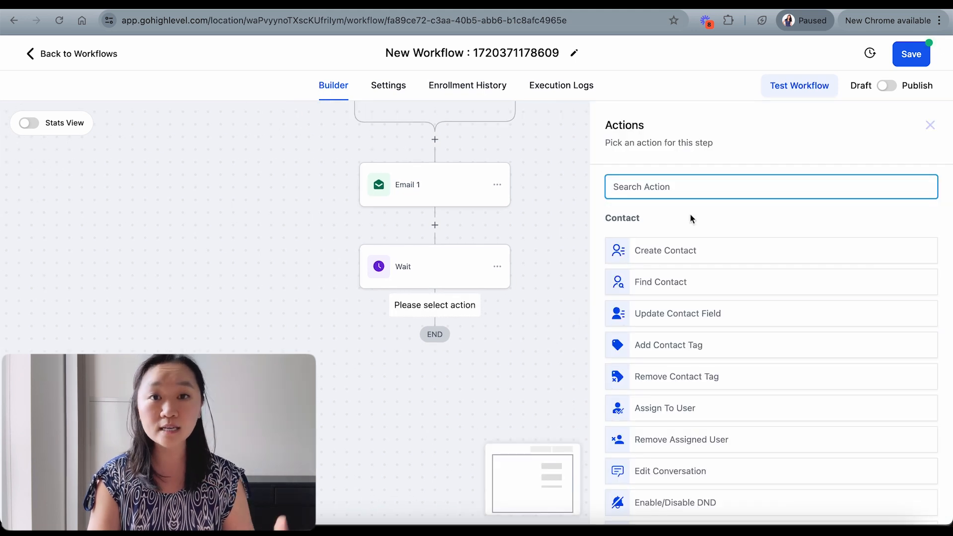
pyautogui.write('email')
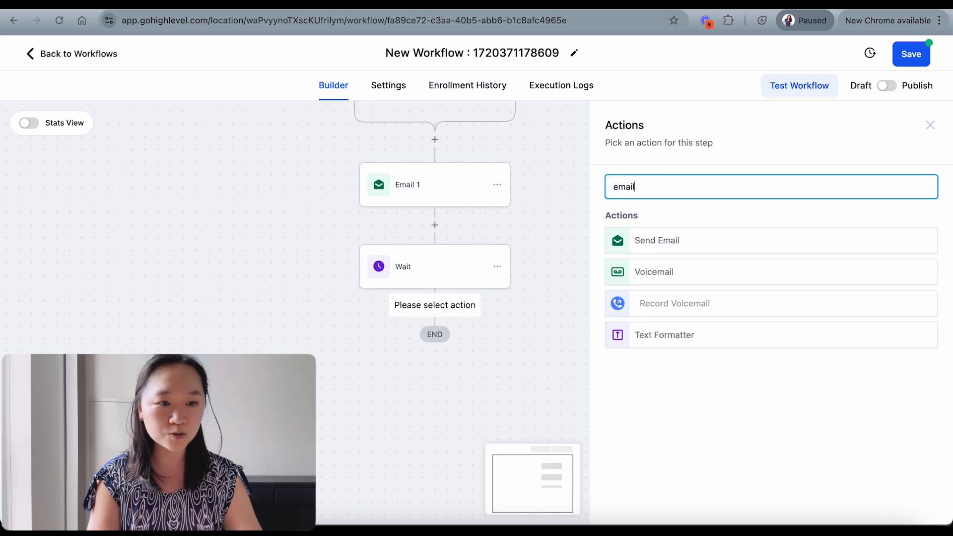
pyautogui.click(658, 243)
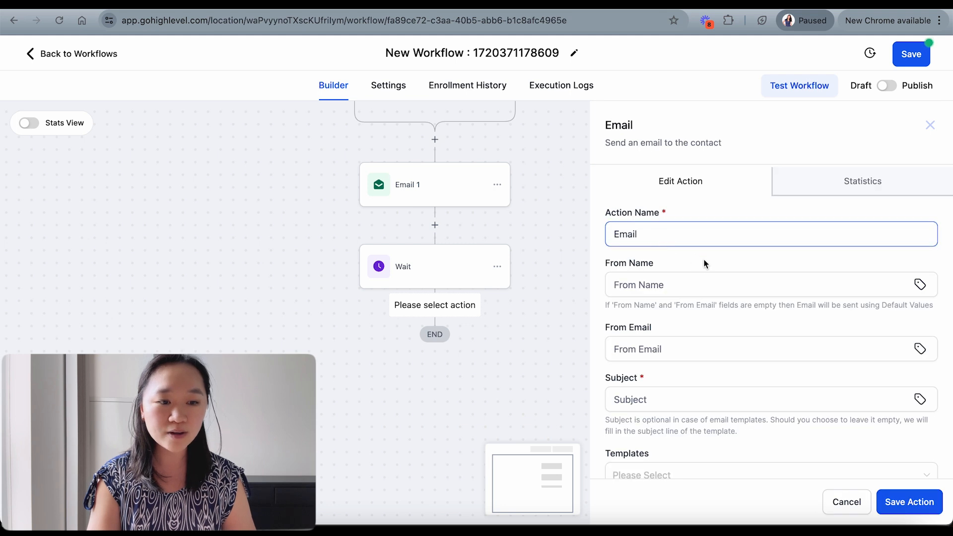
pyautogui.scroll(-7, 705, 263)
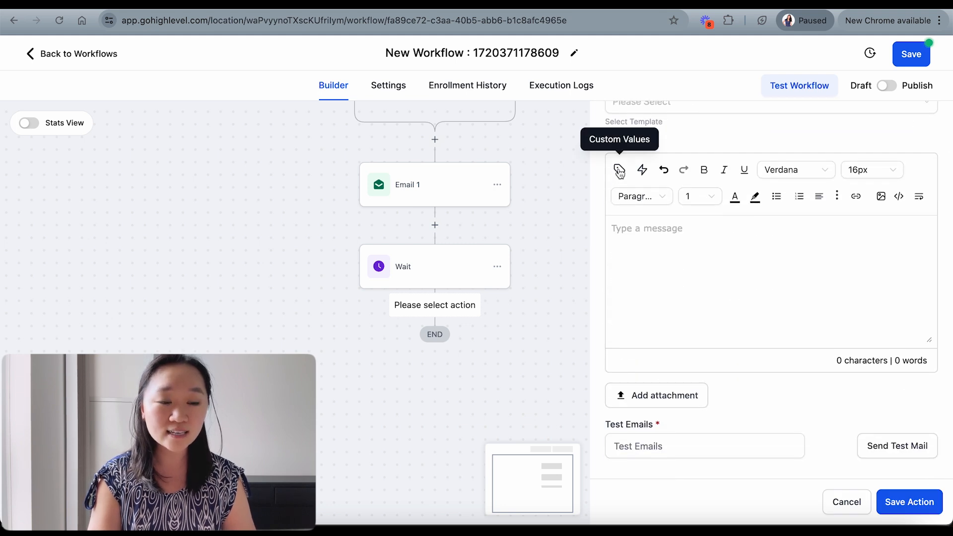
pyautogui.click(620, 171)
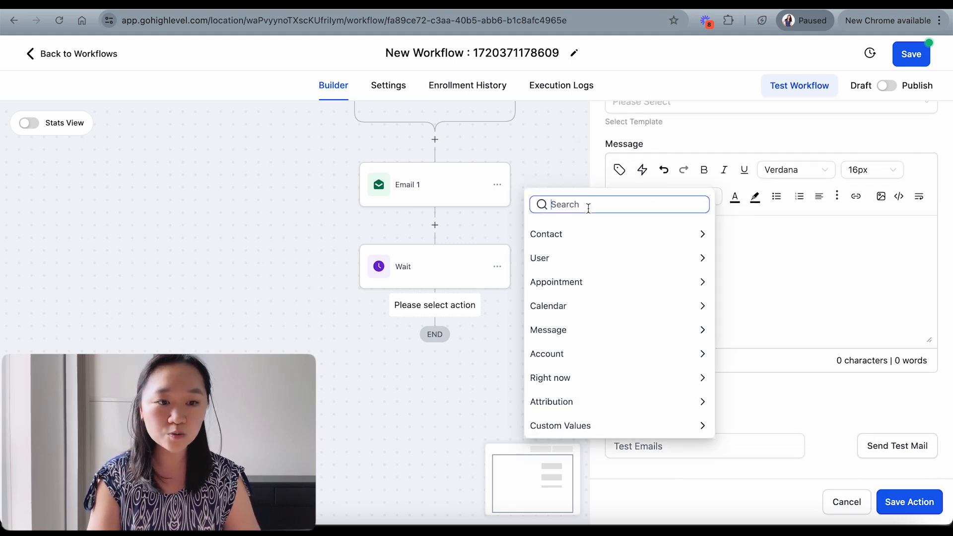
pyautogui.write('email 2')
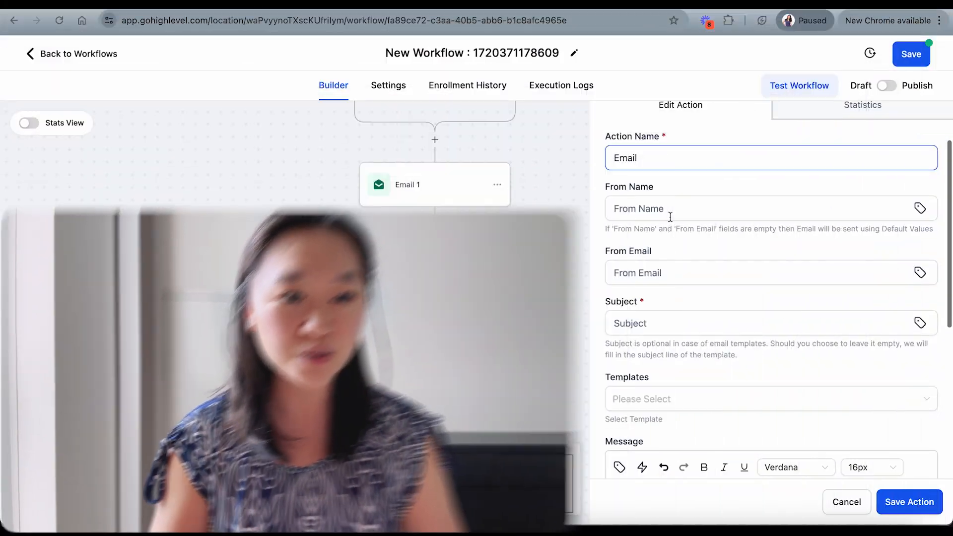
pyautogui.scroll(-5, 669, 216)
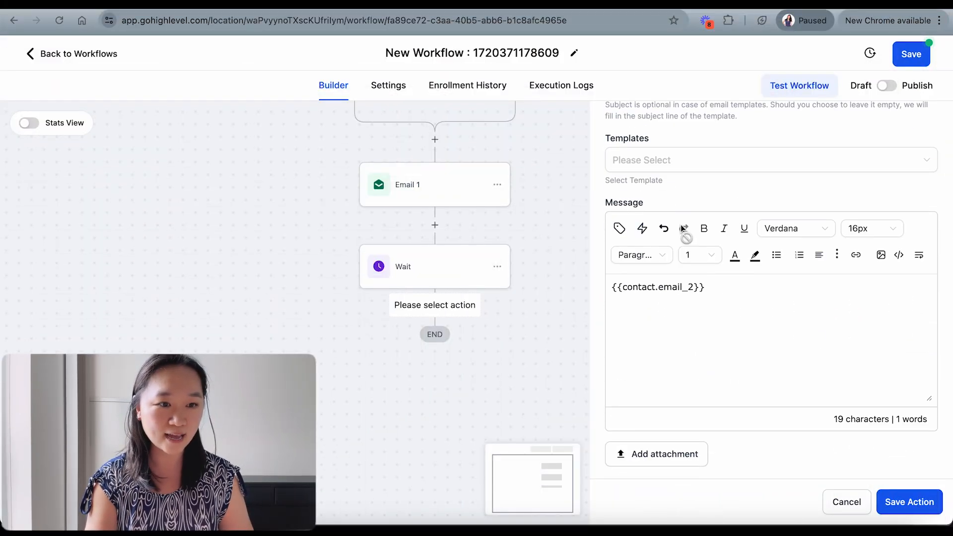
pyautogui.scroll(1, 670, 216)
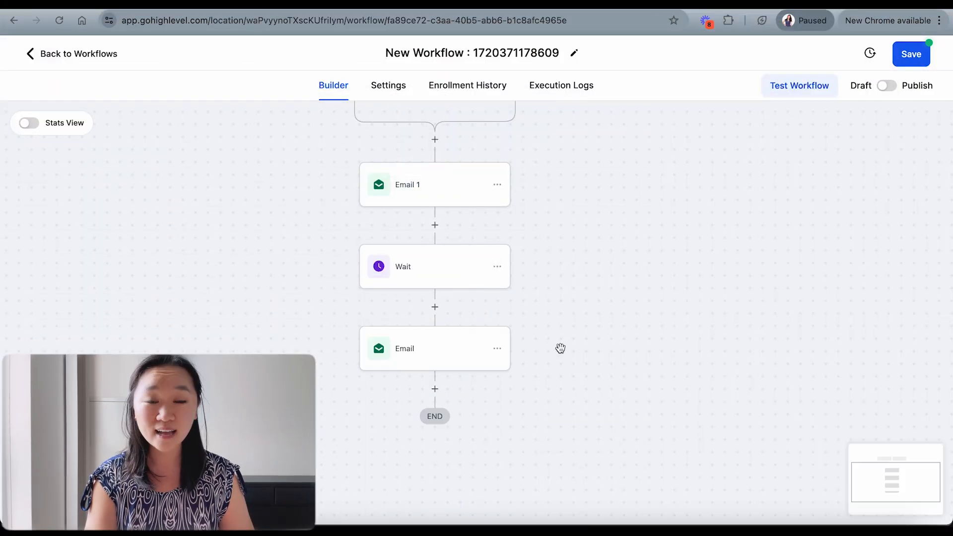
# Step: Add a Wait action after the second email with a time delay of 20 hours and save it
pyautogui.moveTo(548, 368); pyautogui.dragTo(544, 332)
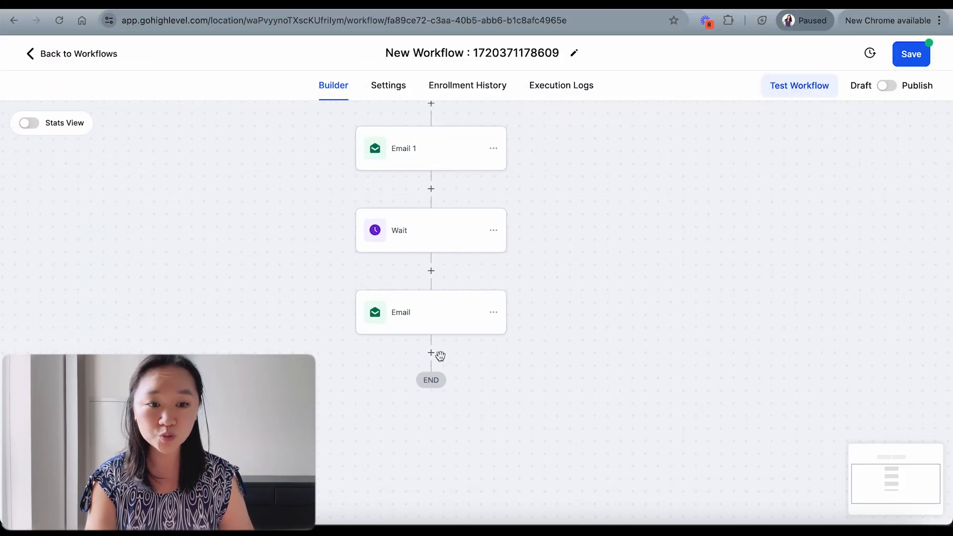
pyautogui.click(432, 353)
pyautogui.write('wait')
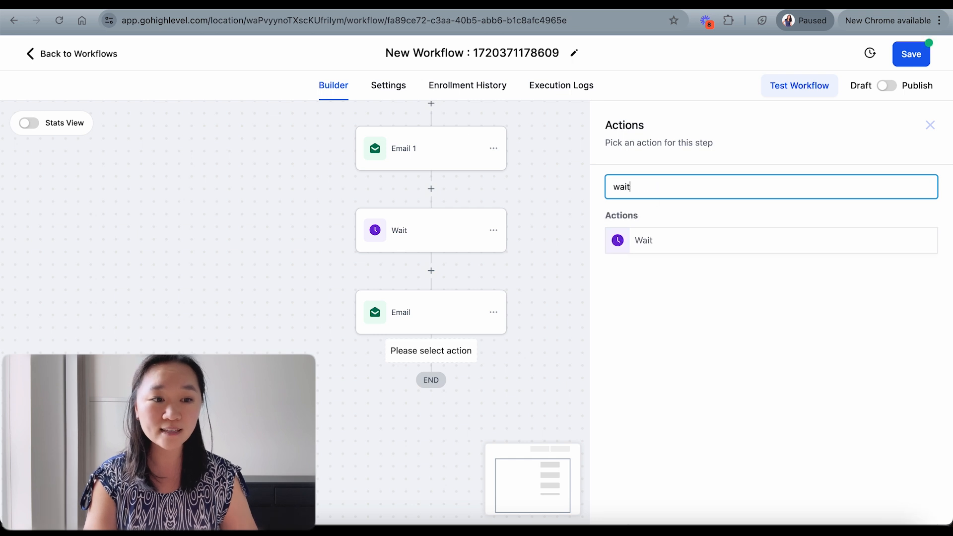
pyautogui.click(649, 242)
pyautogui.click(467, 324)
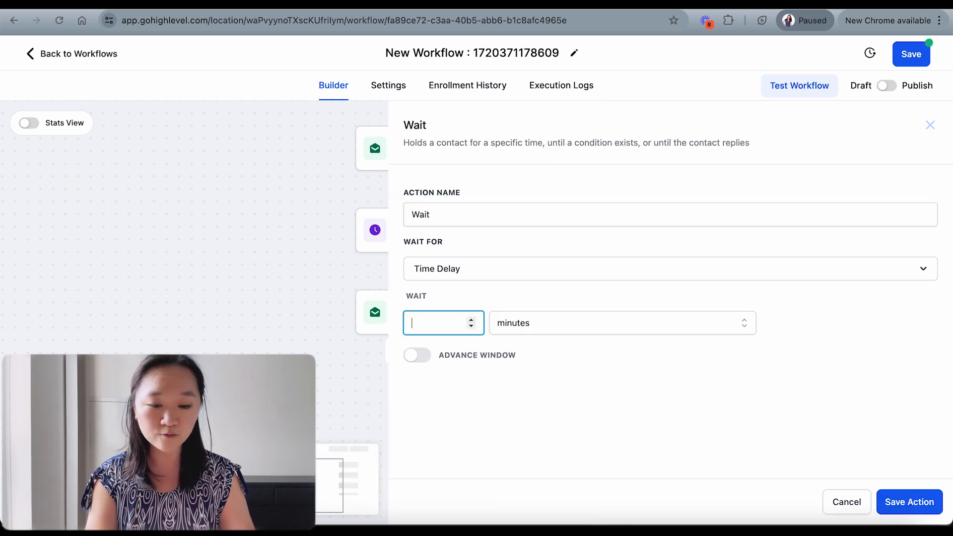
pyautogui.click(534, 326)
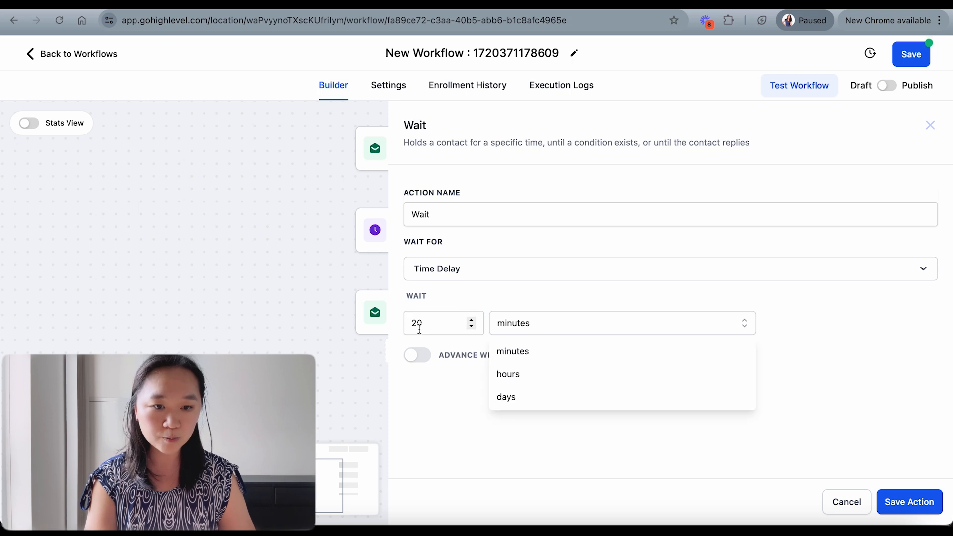
pyautogui.click(516, 381)
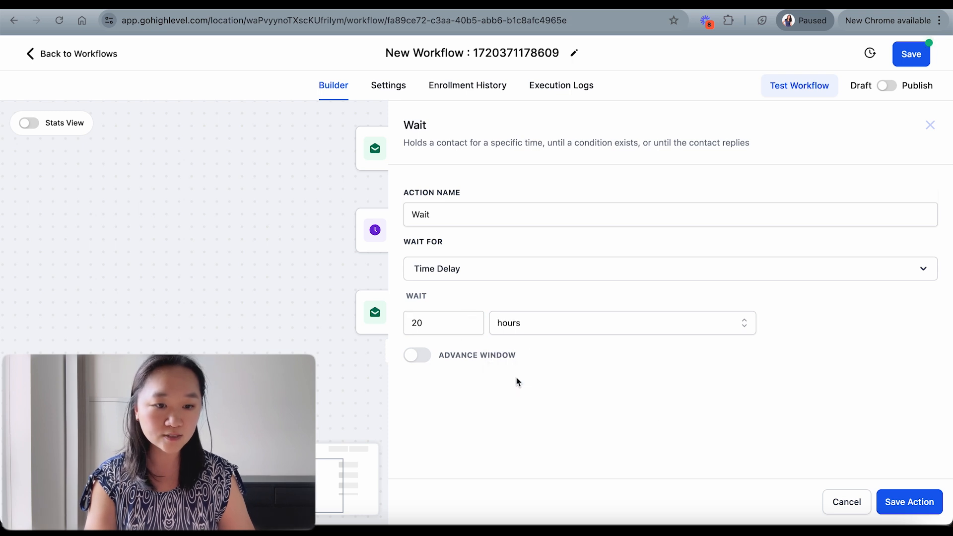
pyautogui.click(910, 501)
# Step: Add a Send Email action after the second wait with the Email 3 custom field as its message and save it
pyautogui.scroll(-3, 607, 408)
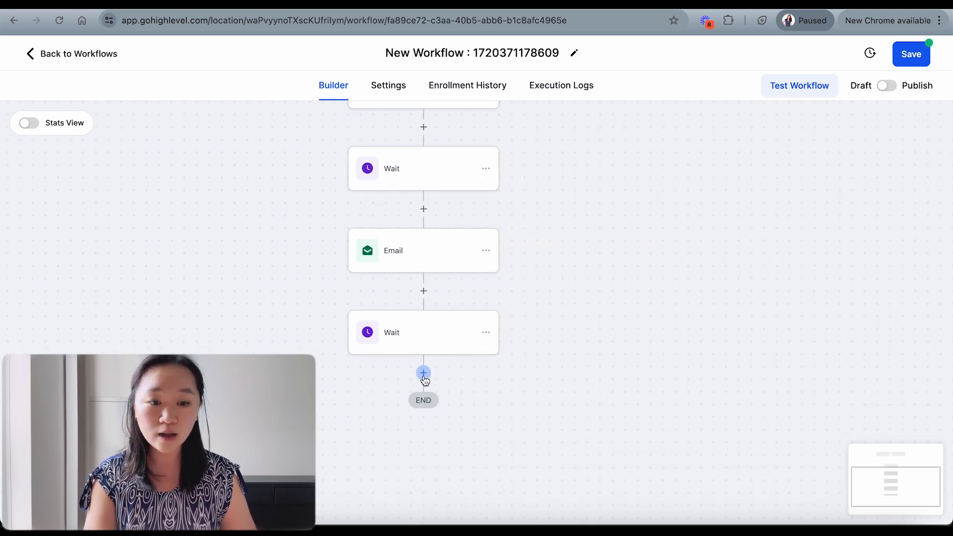
pyautogui.click(423, 373)
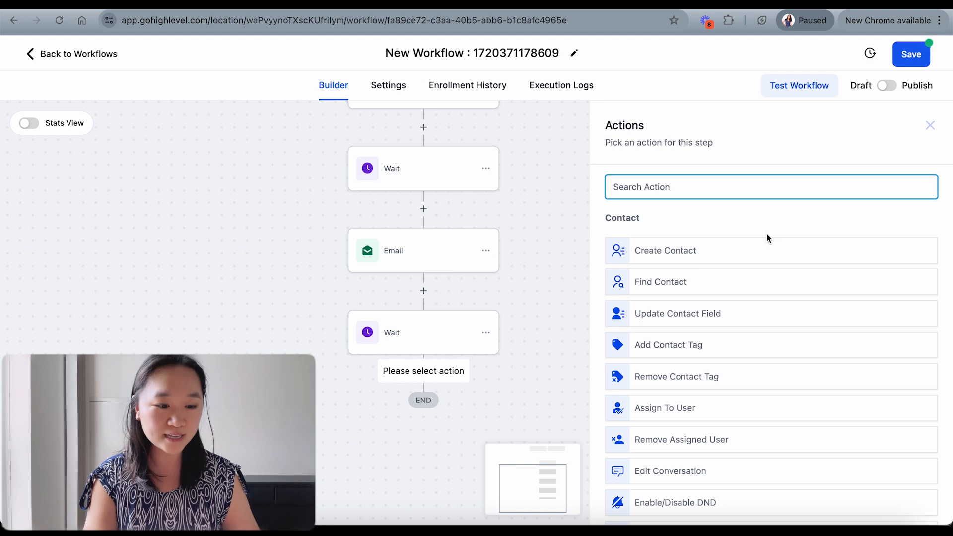
pyautogui.write('email')
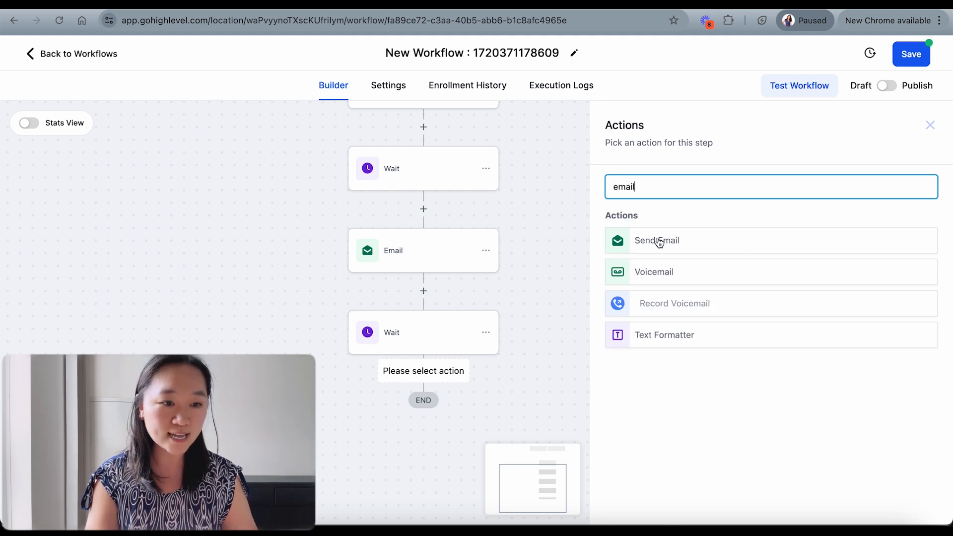
pyautogui.click(659, 242)
pyautogui.scroll(-6, 665, 336)
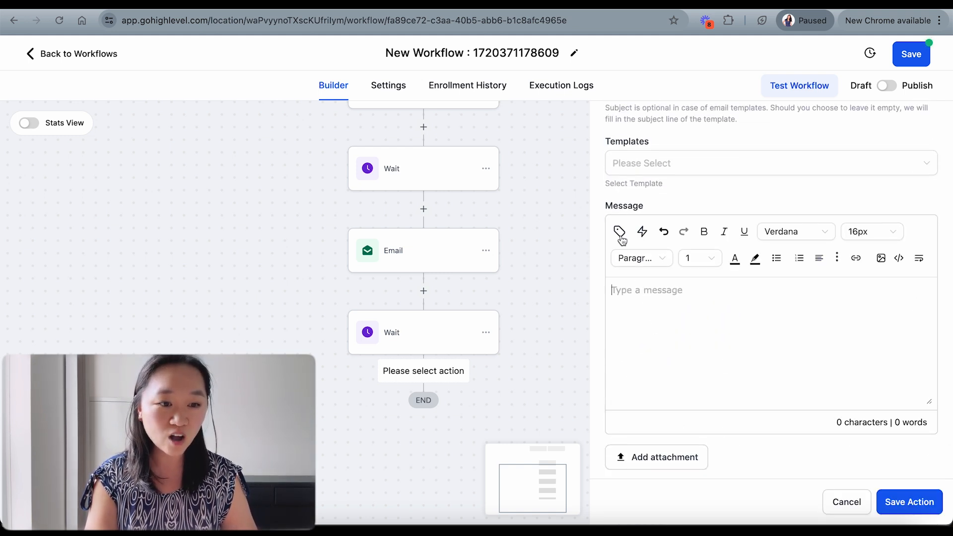
pyautogui.click(619, 233)
pyautogui.write('email')
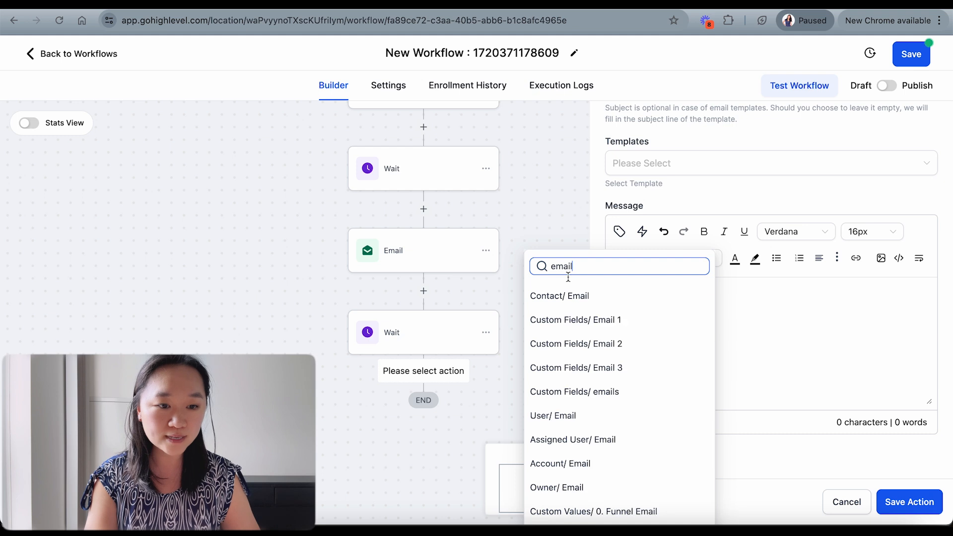
pyautogui.click(599, 373)
pyautogui.scroll(-1, 794, 397)
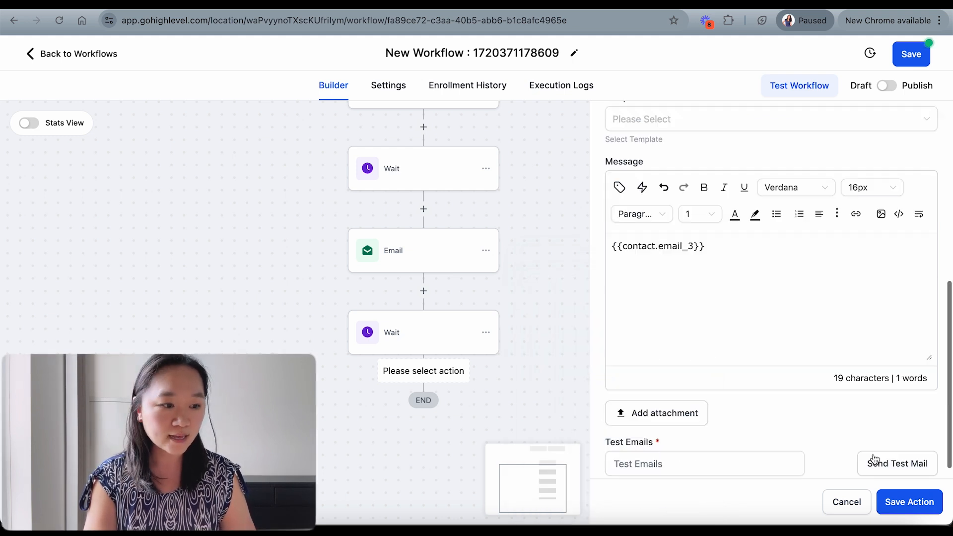
pyautogui.click(902, 505)
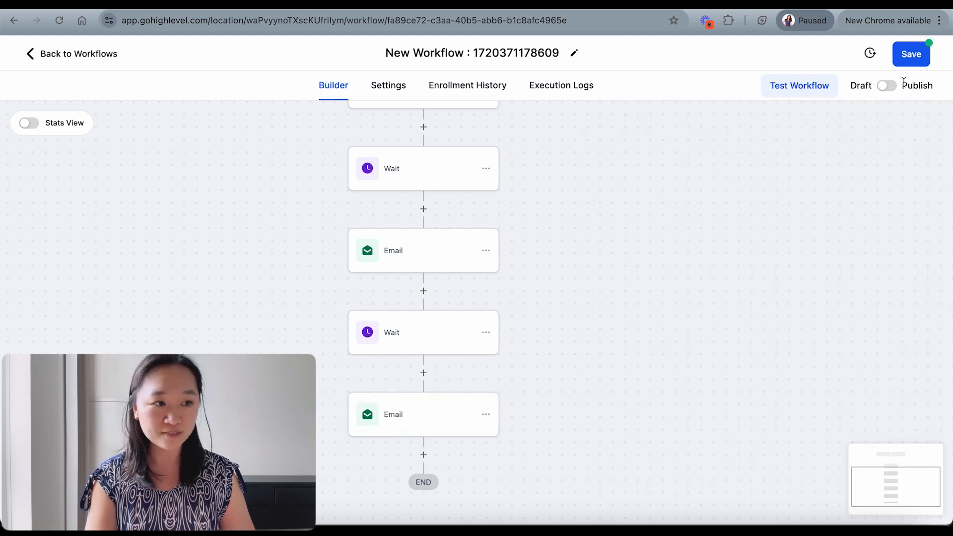
# Step: Save the workflow, switch it from Draft to Publish, and save it again
pyautogui.click(912, 55)
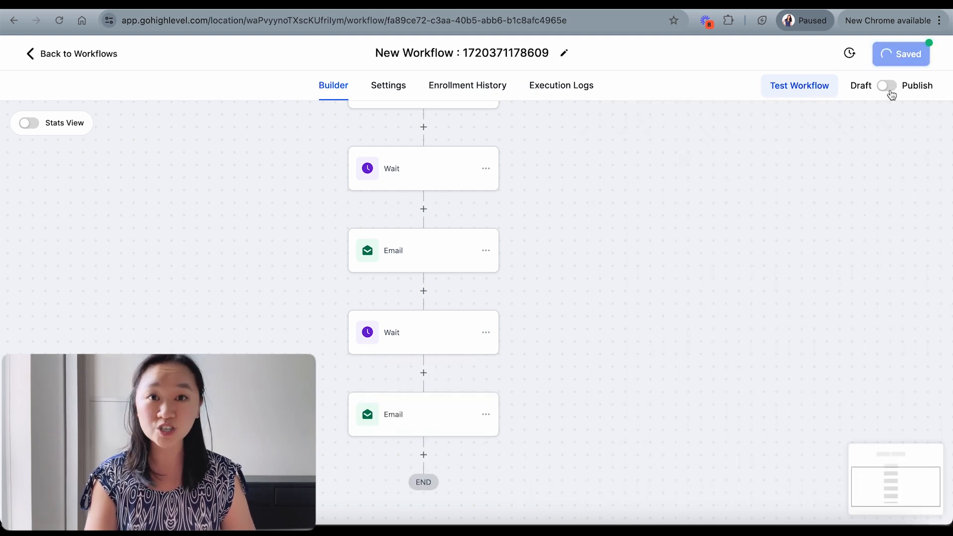
pyautogui.click(932, 56)
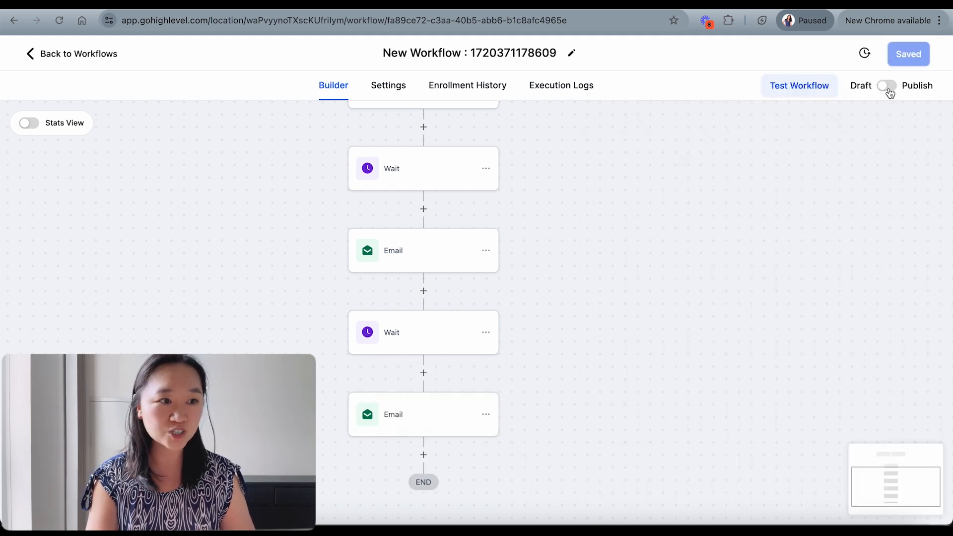
pyautogui.click(887, 87)
pyautogui.click(910, 55)
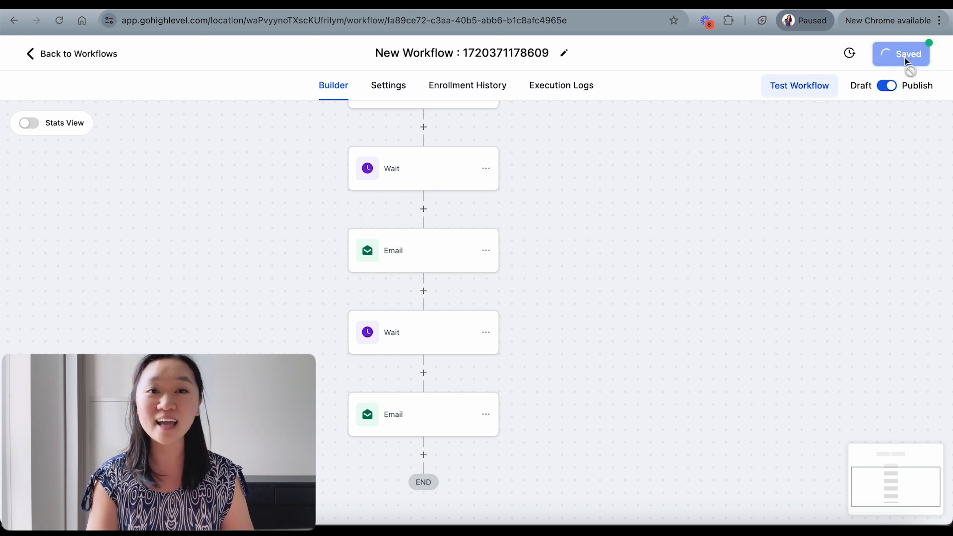